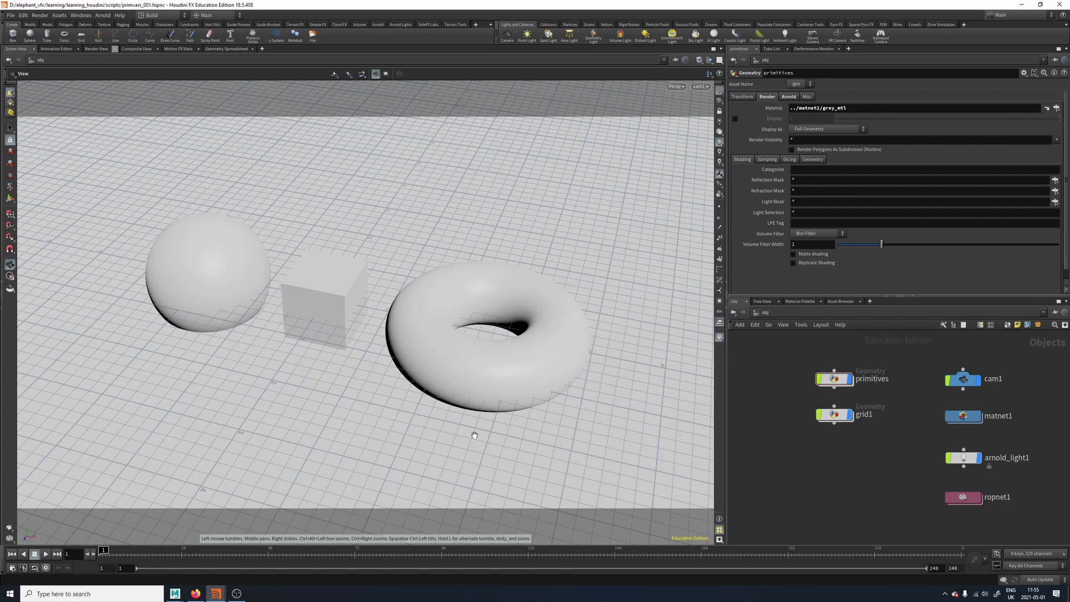
# Step: Check the primitives object's Arnold properties and its material assignment in the render settings
pyautogui.click(788, 96)
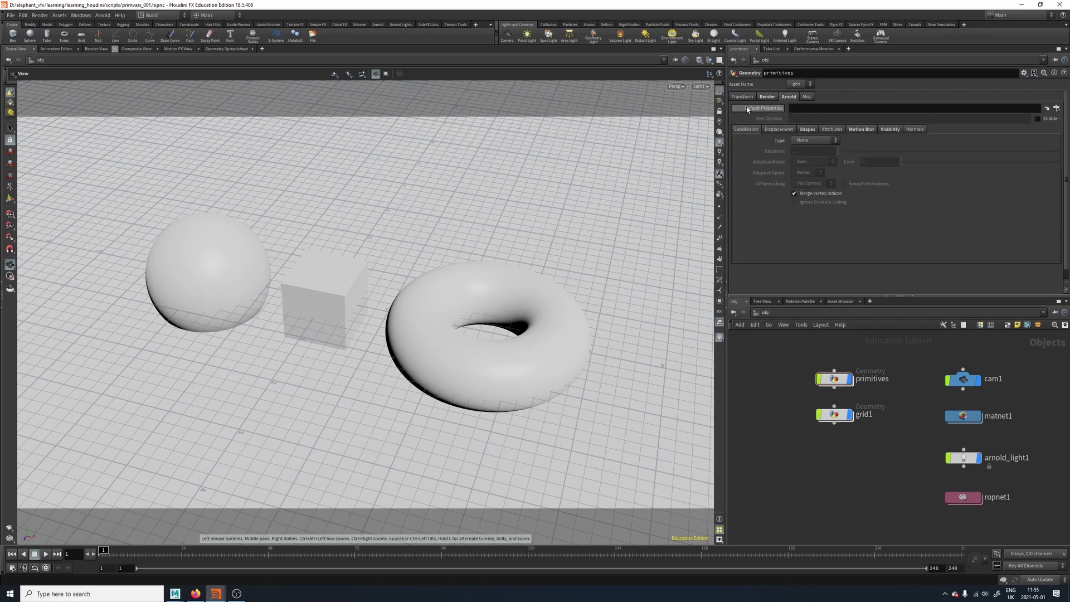
pyautogui.click(768, 96)
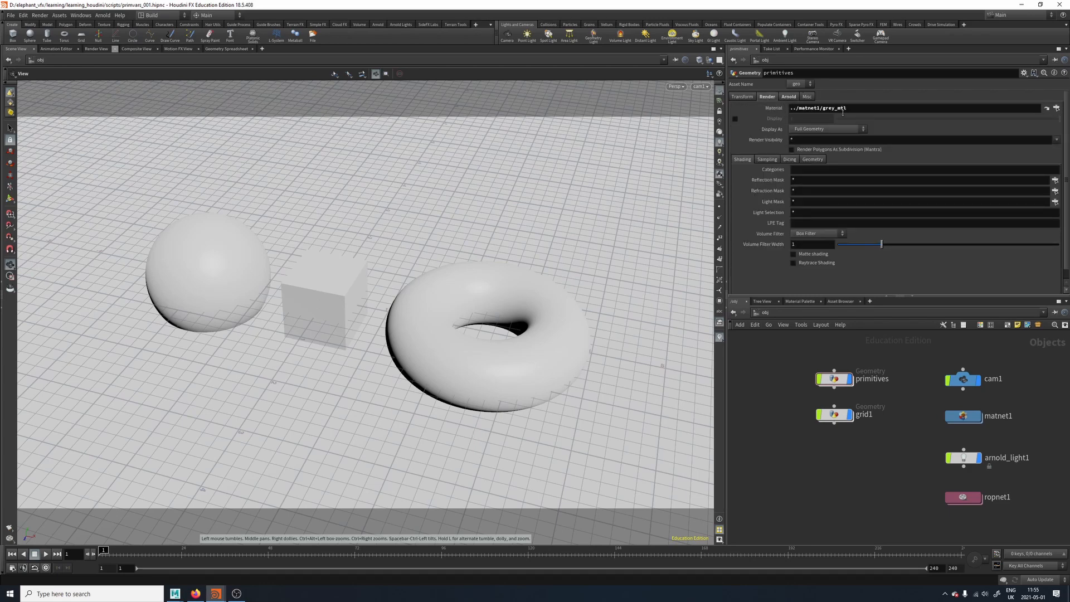
pyautogui.moveTo(850, 109); pyautogui.dragTo(775, 109)
# Step: Enter the primitives geometry network and look over its node chain from the Alembic import down to the attrs subnetwork
pyautogui.doubleClick(836, 381)
pyautogui.moveTo(822, 389); pyautogui.dragTo(777, 433, button='middle')
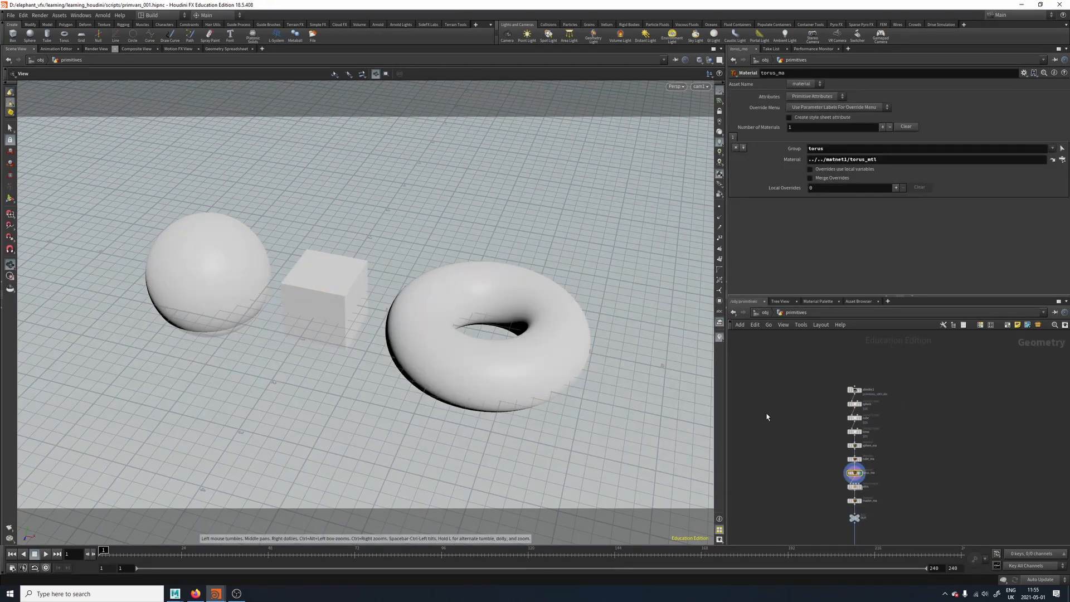
pyautogui.moveTo(773, 413); pyautogui.dragTo(884, 434, button='right')
pyautogui.moveTo(925, 432); pyautogui.dragTo(783, 414, button='middle')
pyautogui.scroll(-3, 779, 410)
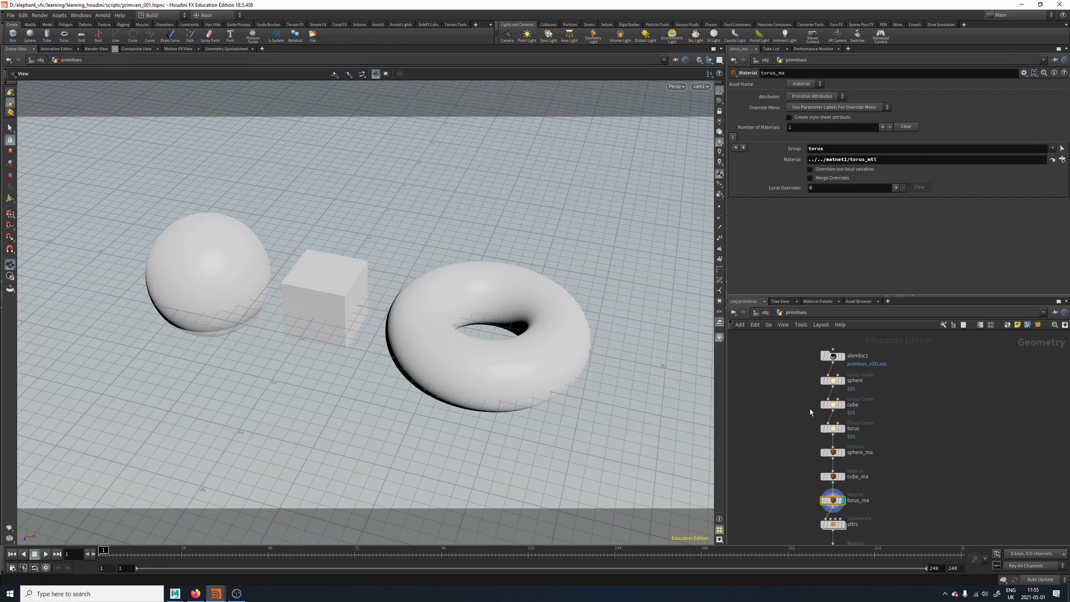
pyautogui.moveTo(887, 399); pyautogui.dragTo(877, 407, button='middle')
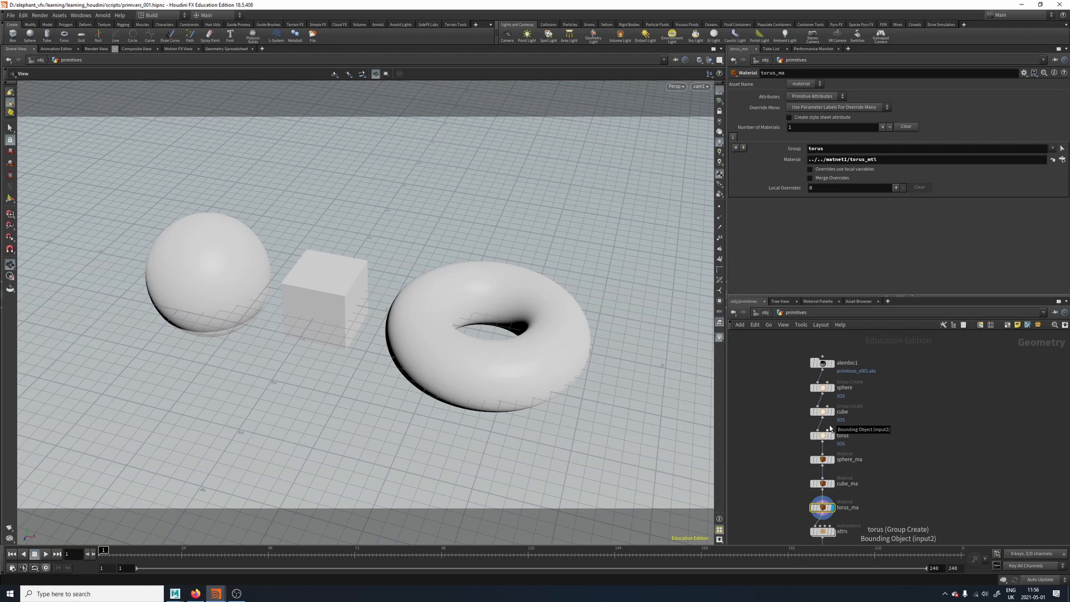
# Step: Examine the settings of the sphere, cube and torus Group Create nodes below the Alembic import
pyautogui.moveTo(884, 402); pyautogui.dragTo(905, 398, button='middle')
pyautogui.moveTo(797, 371); pyautogui.dragTo(880, 438)
pyautogui.scroll(5, 777, 429)
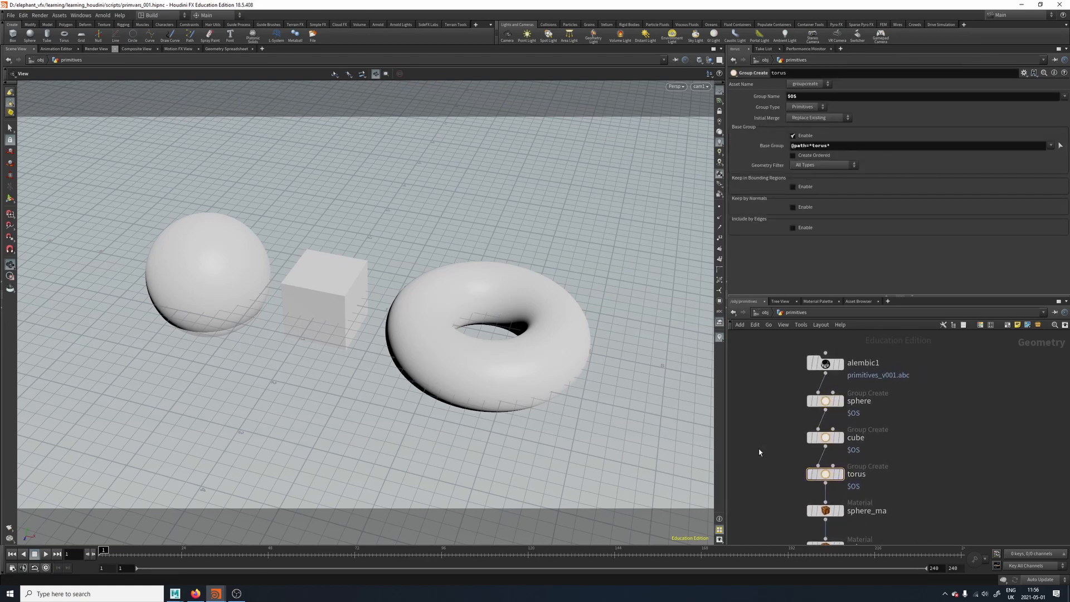
pyautogui.moveTo(759, 449); pyautogui.dragTo(772, 445, button='middle')
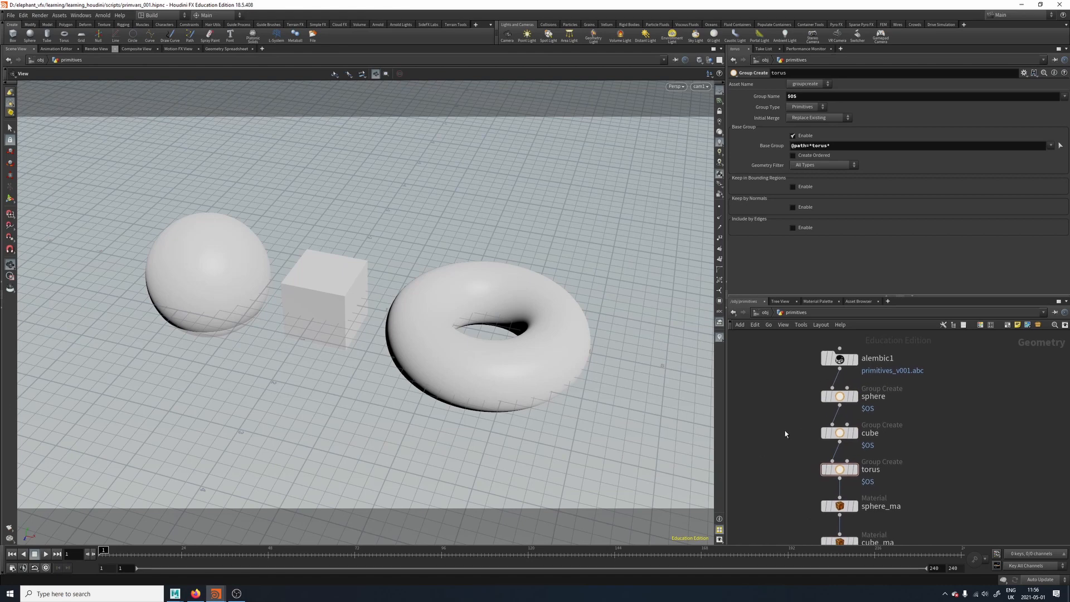
pyautogui.moveTo(798, 421); pyautogui.dragTo(859, 389)
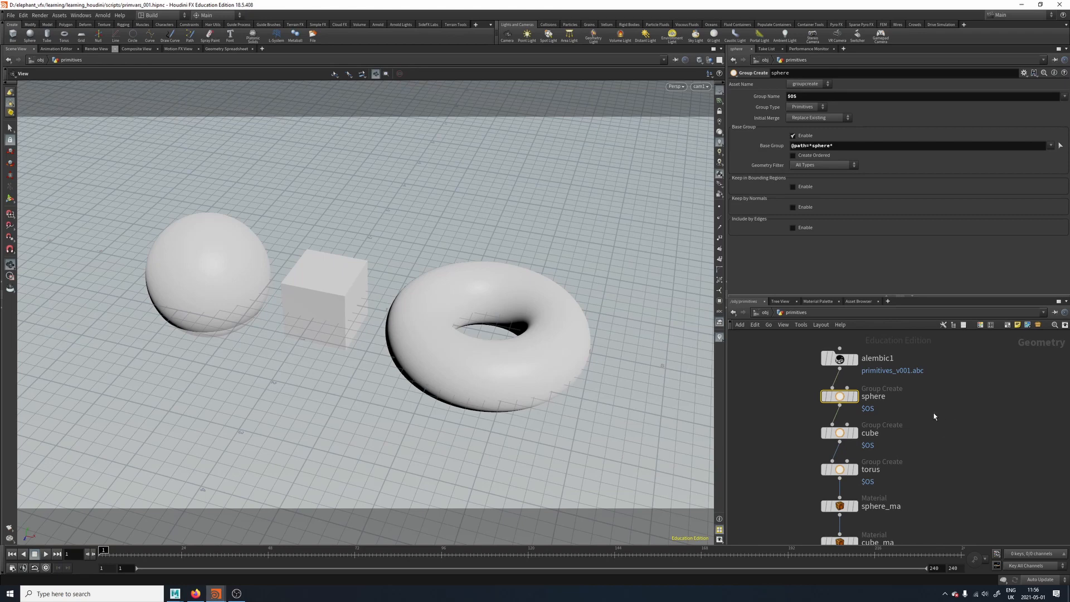
pyautogui.moveTo(934, 417); pyautogui.dragTo(938, 399, button='middle')
pyautogui.moveTo(765, 432); pyautogui.dragTo(931, 408)
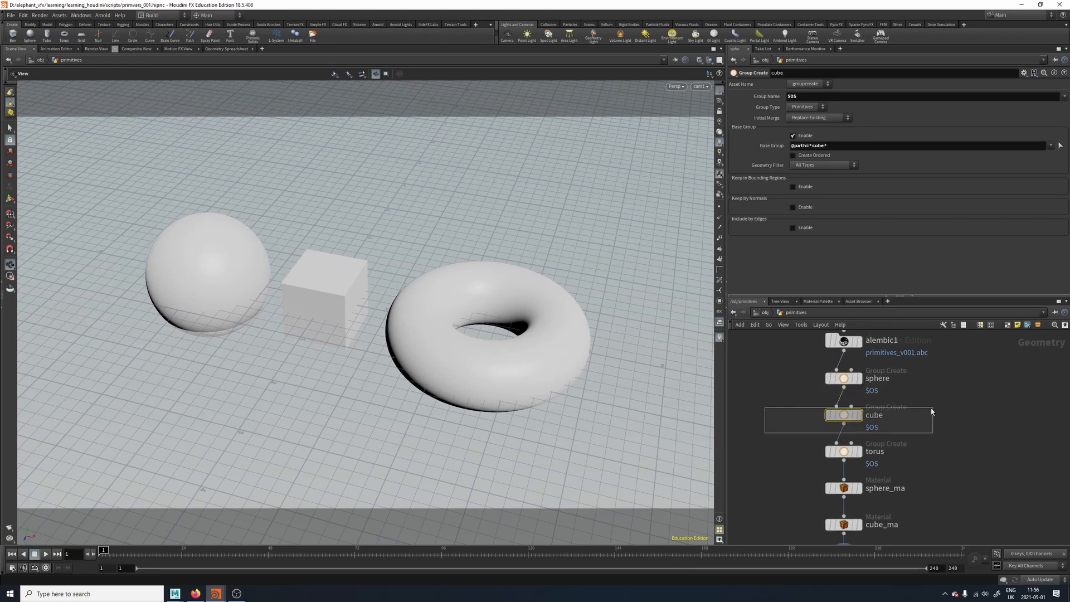
pyautogui.moveTo(805, 472); pyautogui.dragTo(918, 443)
pyautogui.moveTo(794, 449); pyautogui.dragTo(781, 458, button='middle')
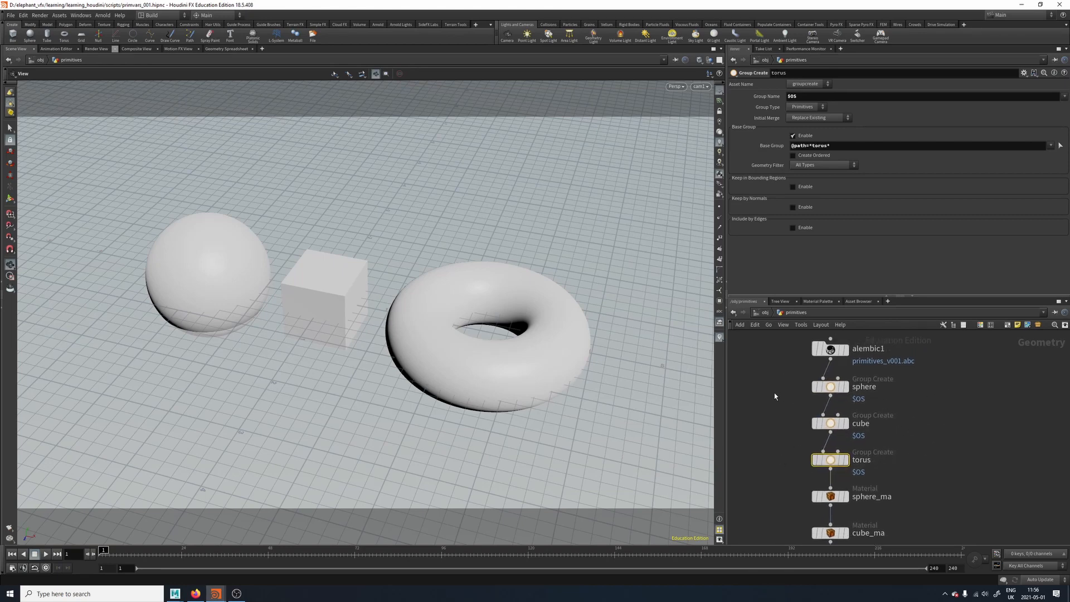
pyautogui.moveTo(782, 408); pyautogui.dragTo(783, 418, button='middle')
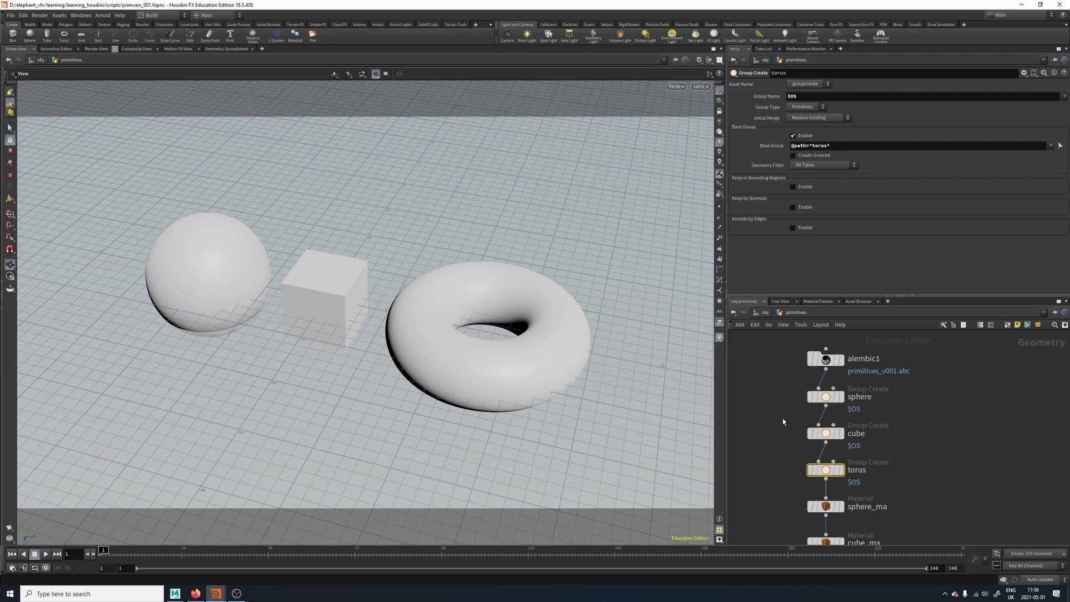
# Step: Compare the Base Group path patterns of the sphere, cube and torus group nodes, starting with the sphere
pyautogui.click(826, 397)
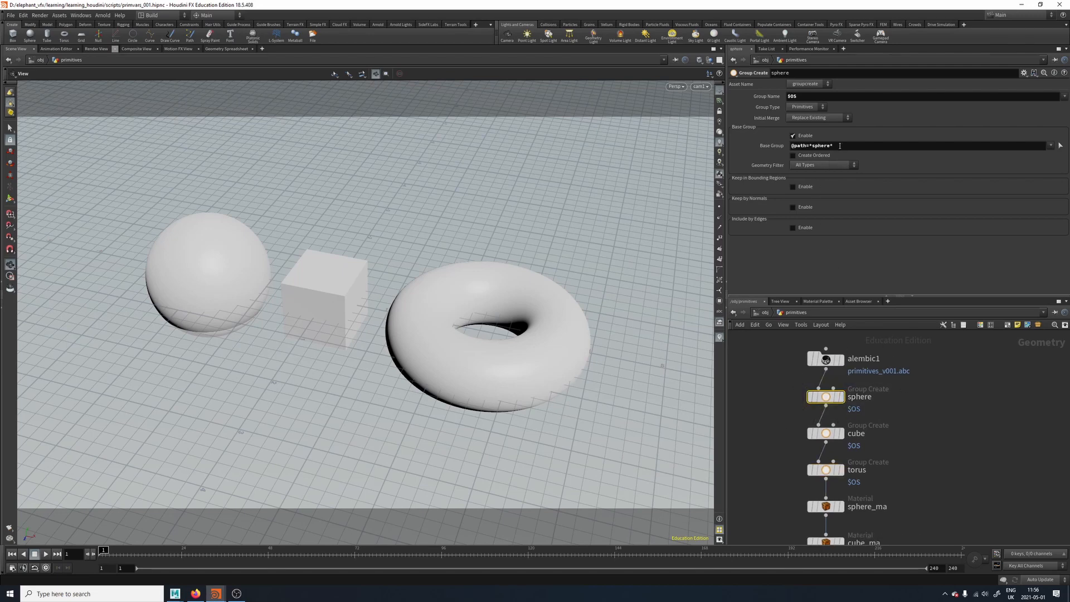
pyautogui.moveTo(840, 146); pyautogui.dragTo(778, 157)
pyautogui.moveTo(789, 424); pyautogui.dragTo(795, 417, button='middle')
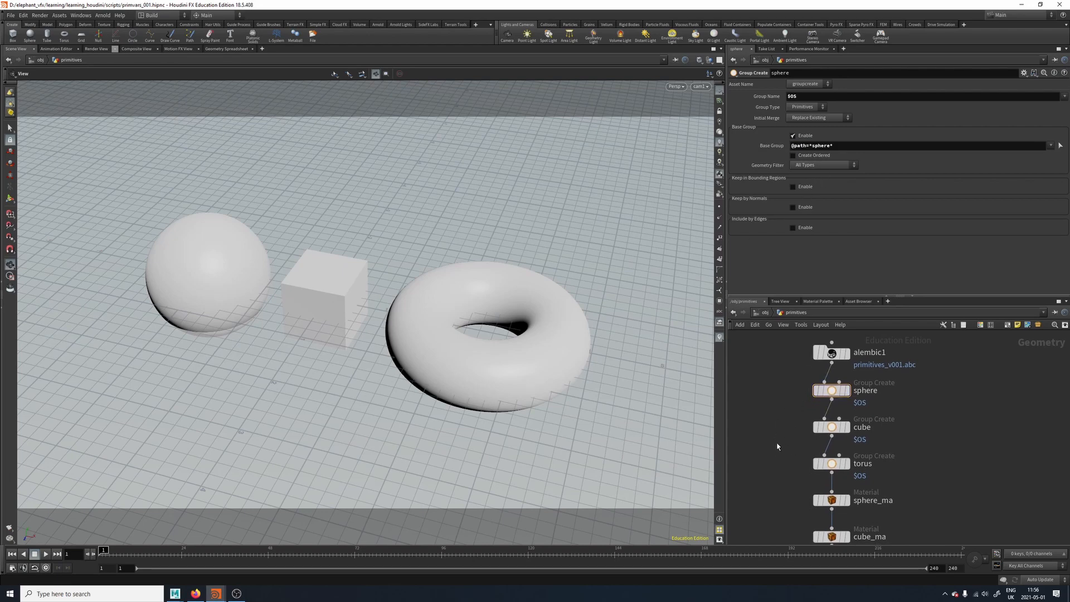
pyautogui.click(819, 427)
pyautogui.click(819, 463)
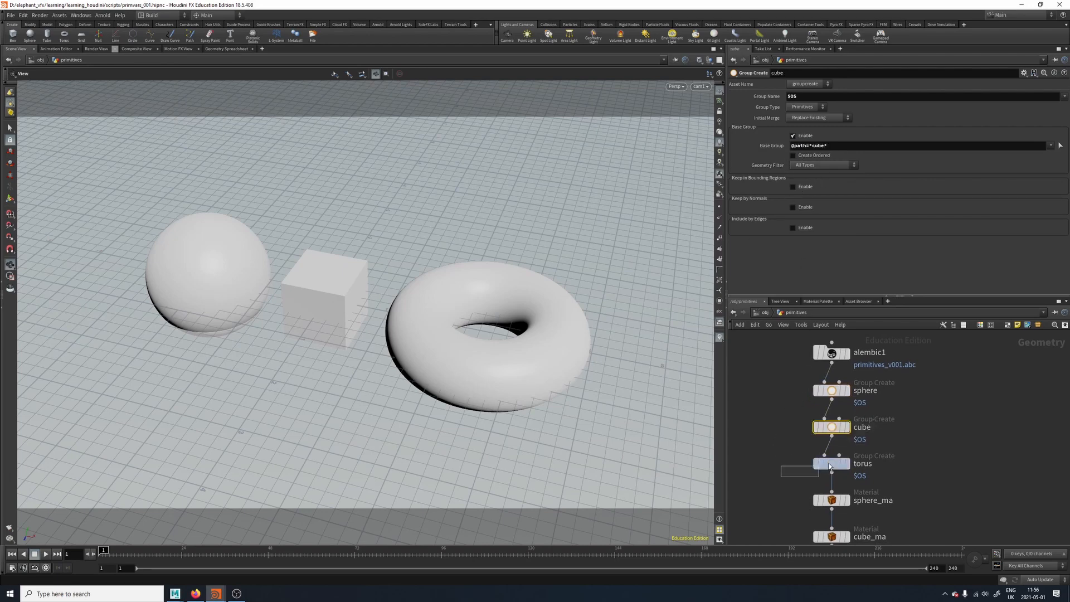
# Step: Inspect the group and material path set on the sphere_ma, cube_ma and torus_ma Material nodes
pyautogui.moveTo(937, 510); pyautogui.dragTo(955, 403, button='middle')
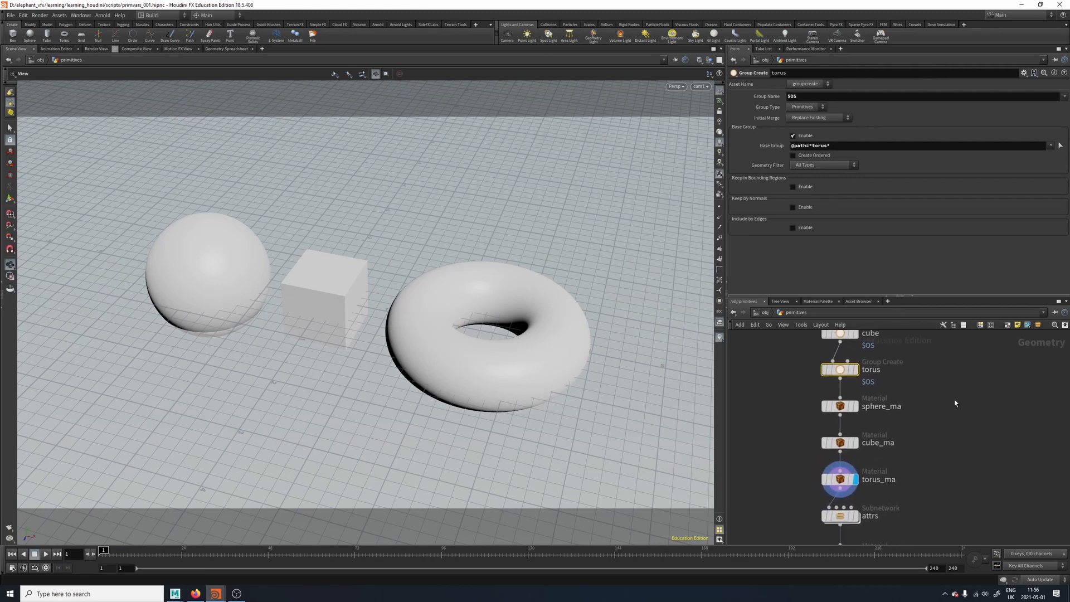
pyautogui.click(839, 406)
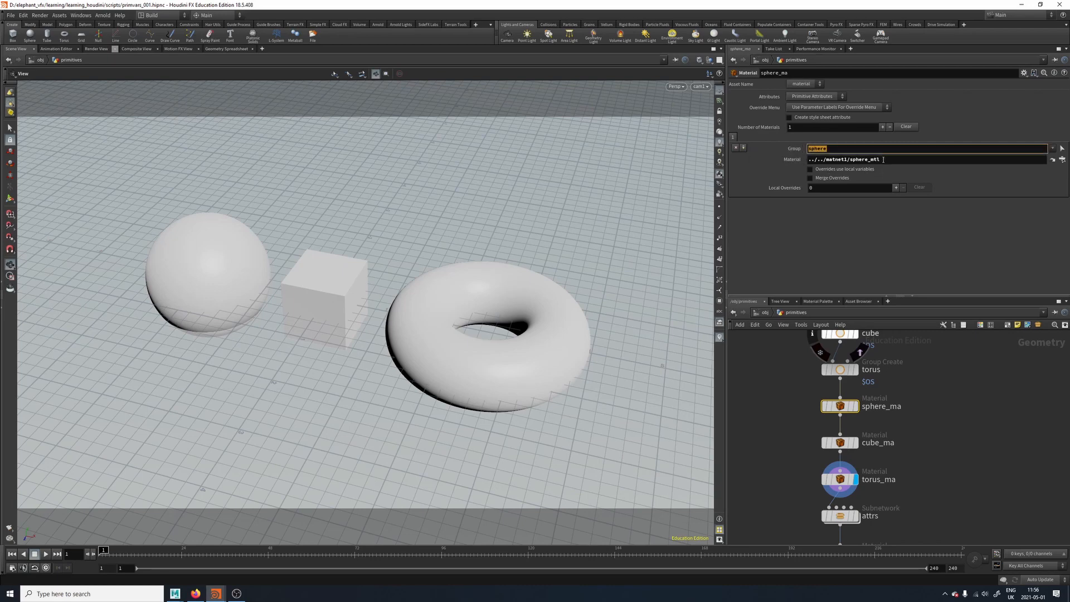
pyautogui.doubleClick(849, 160)
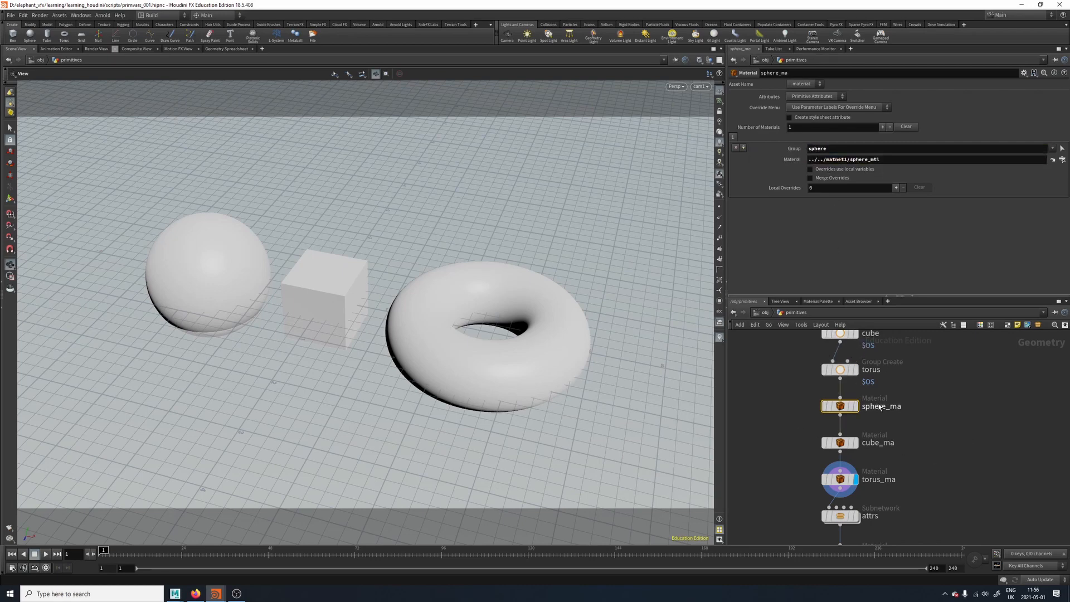
pyautogui.click(839, 443)
pyautogui.click(888, 478)
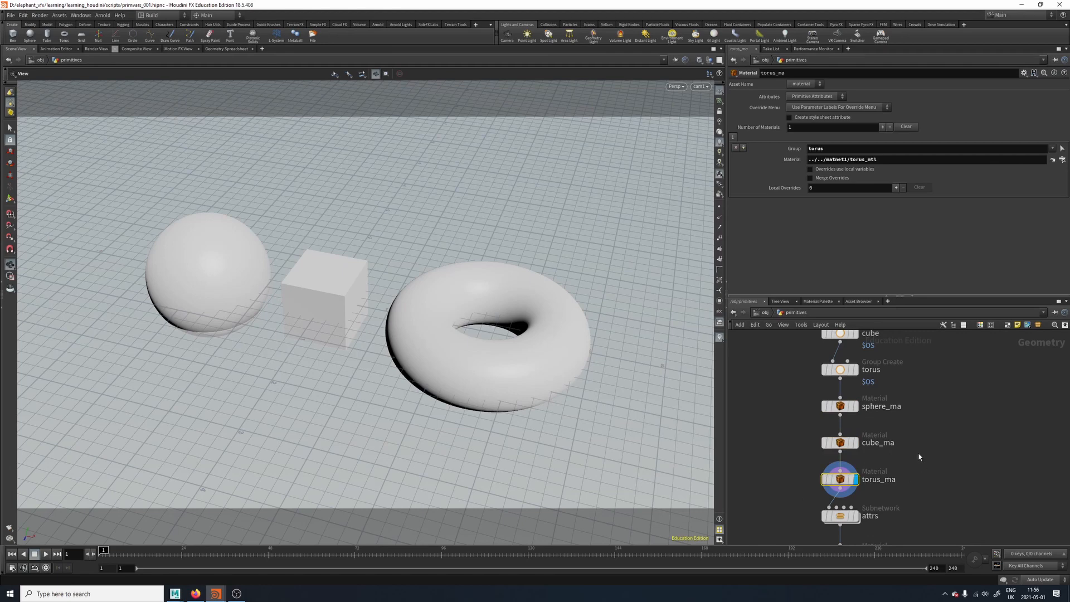
# Step: Leave the primitives network and examine the sphere, cube and torus Arnold materials inside matnet1
pyautogui.moveTo(920, 456); pyautogui.dragTo(932, 470, button='middle')
pyautogui.press('u')
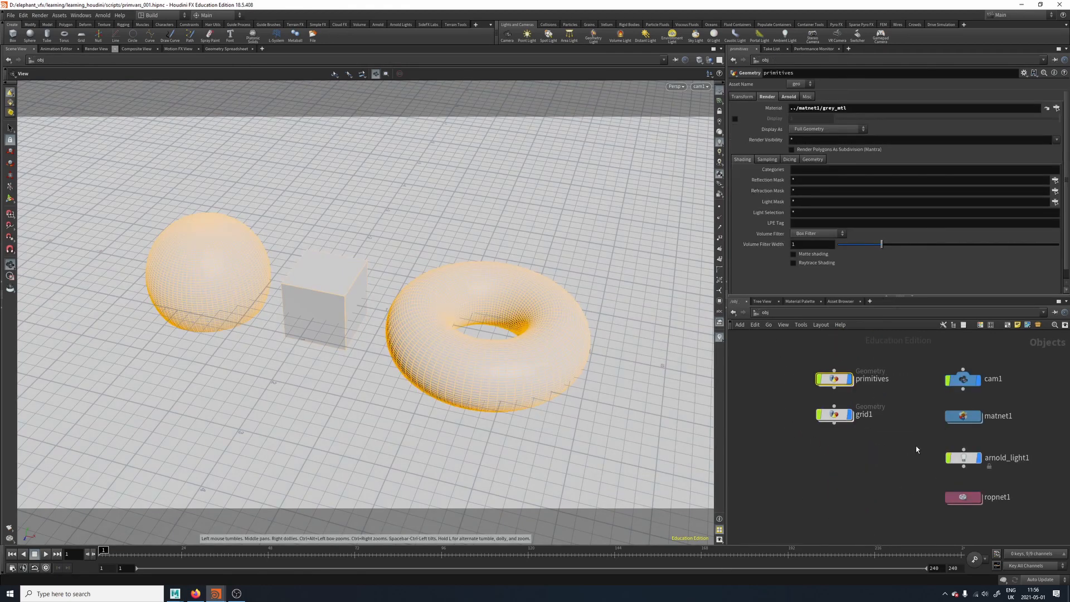
pyautogui.doubleClick(964, 416)
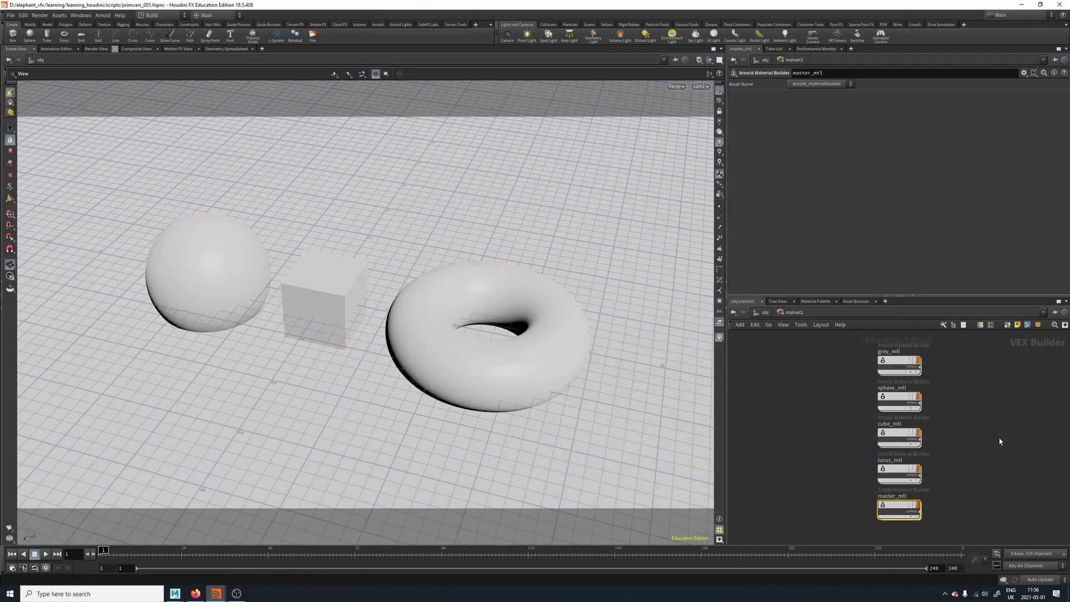
pyautogui.scroll(5, 964, 422)
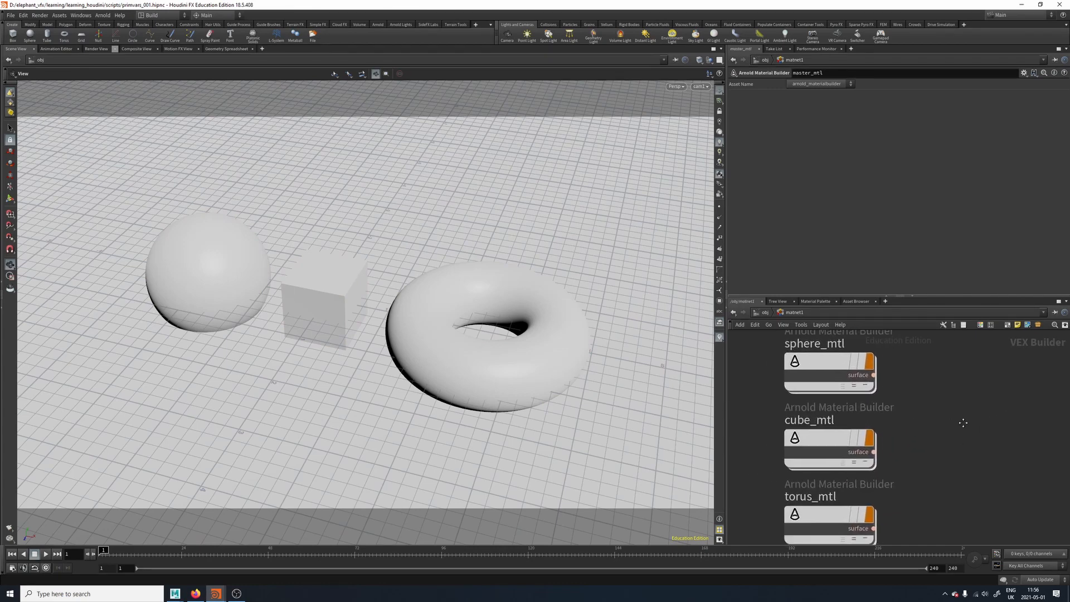
pyautogui.scroll(-2, 948, 425)
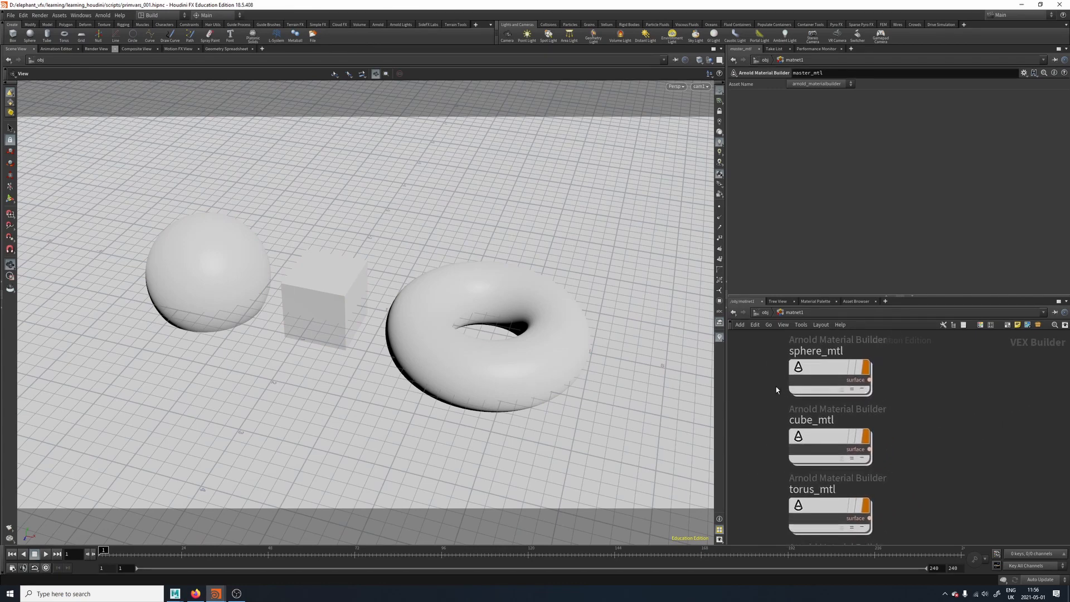
pyautogui.click(820, 517)
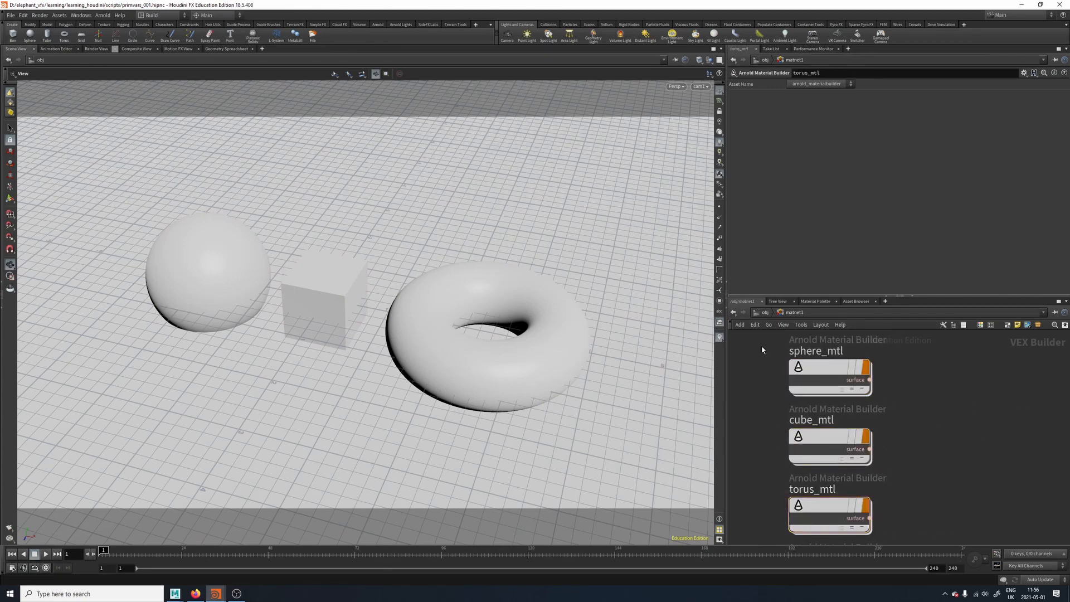
# Step: Return to the object level and bring up the floating render view window with the Arnold render
pyautogui.press('u')
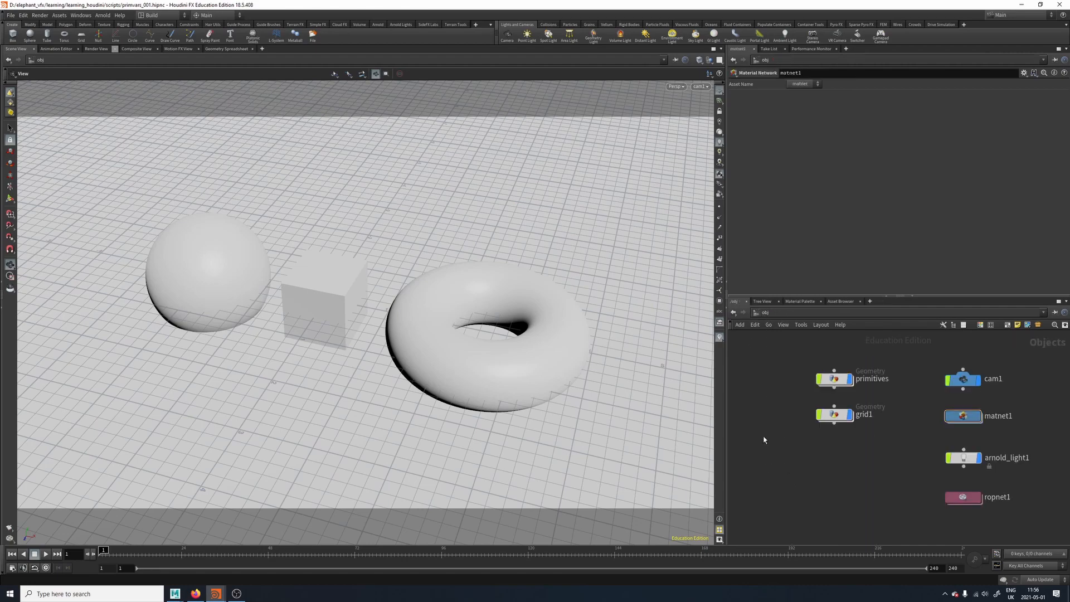
pyautogui.moveTo(216, 594)
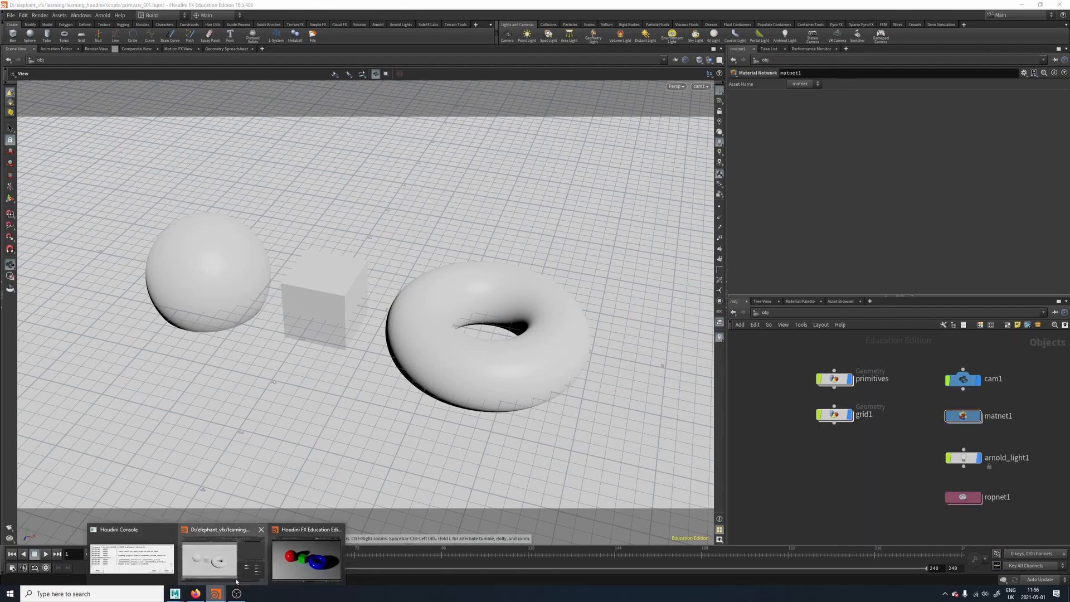
pyautogui.click(313, 560)
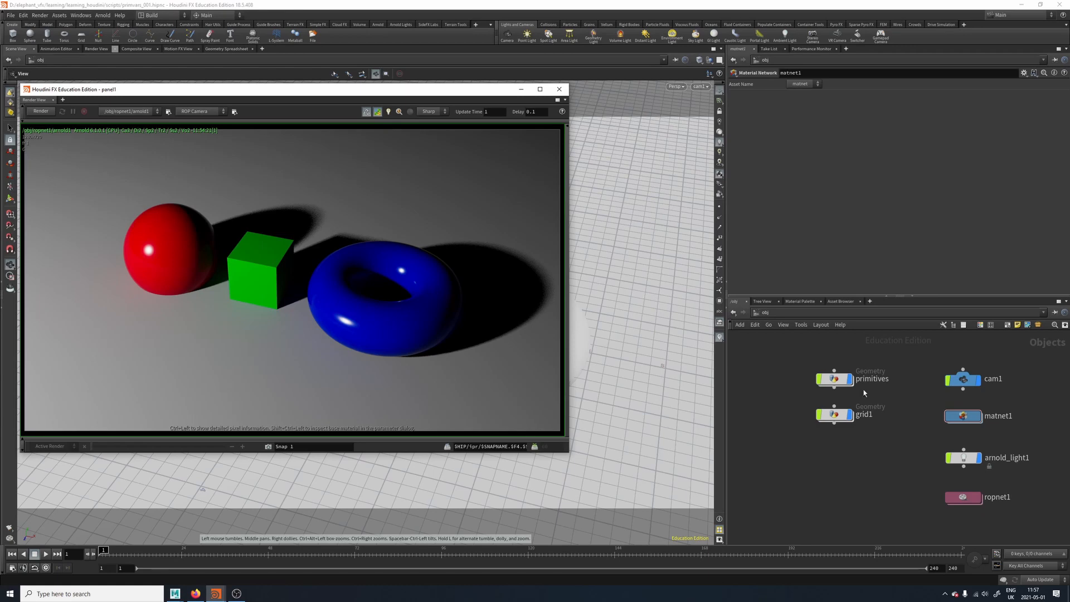
# Step: Reopen the primitives network and review its three group nodes and three Material nodes against the render
pyautogui.doubleClick(835, 379)
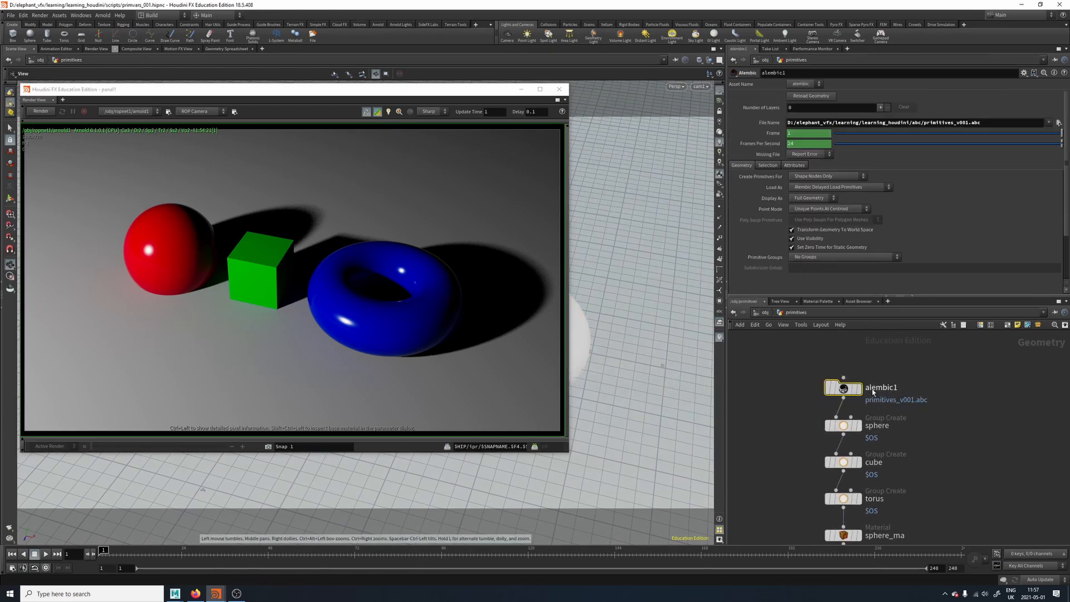
pyautogui.moveTo(782, 445); pyautogui.dragTo(801, 384, button='middle')
pyautogui.moveTo(834, 366); pyautogui.dragTo(836, 452)
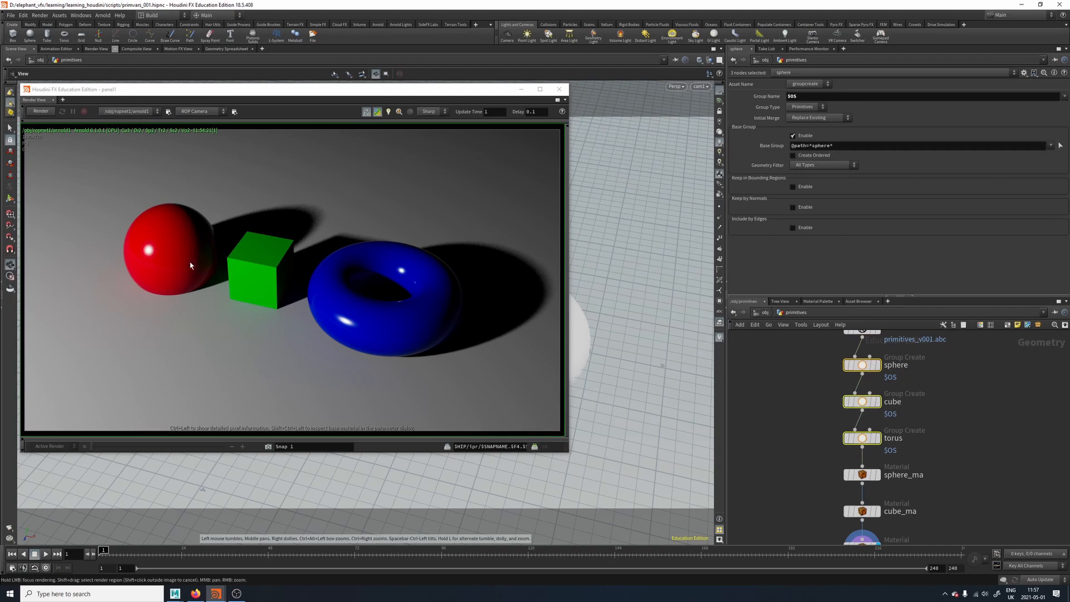
pyautogui.moveTo(817, 472); pyautogui.dragTo(824, 370, button='middle')
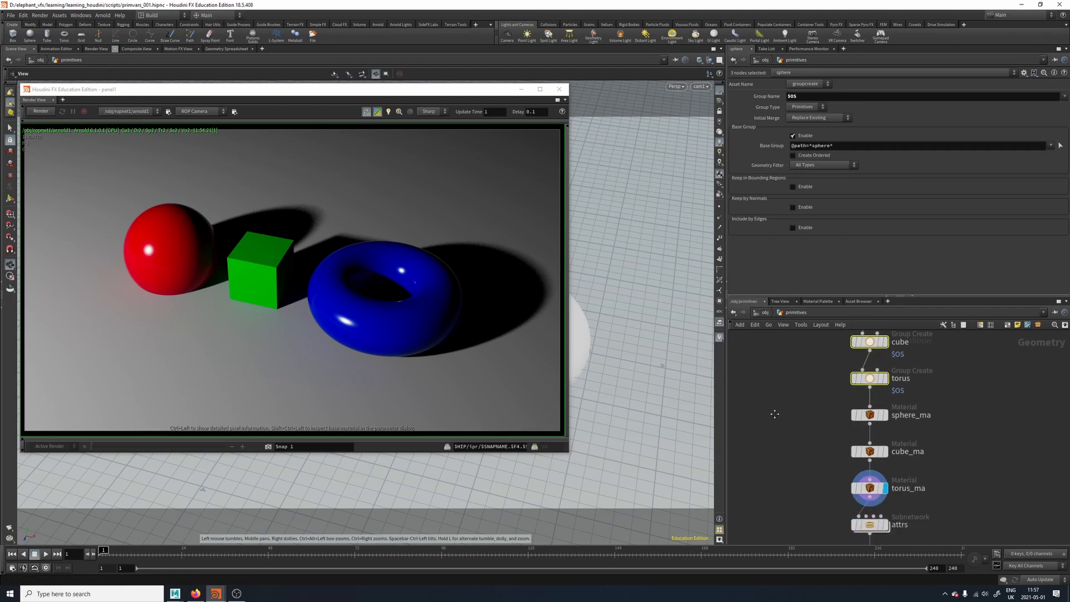
pyautogui.moveTo(817, 362); pyautogui.dragTo(924, 453)
pyautogui.scroll(-3, 959, 450)
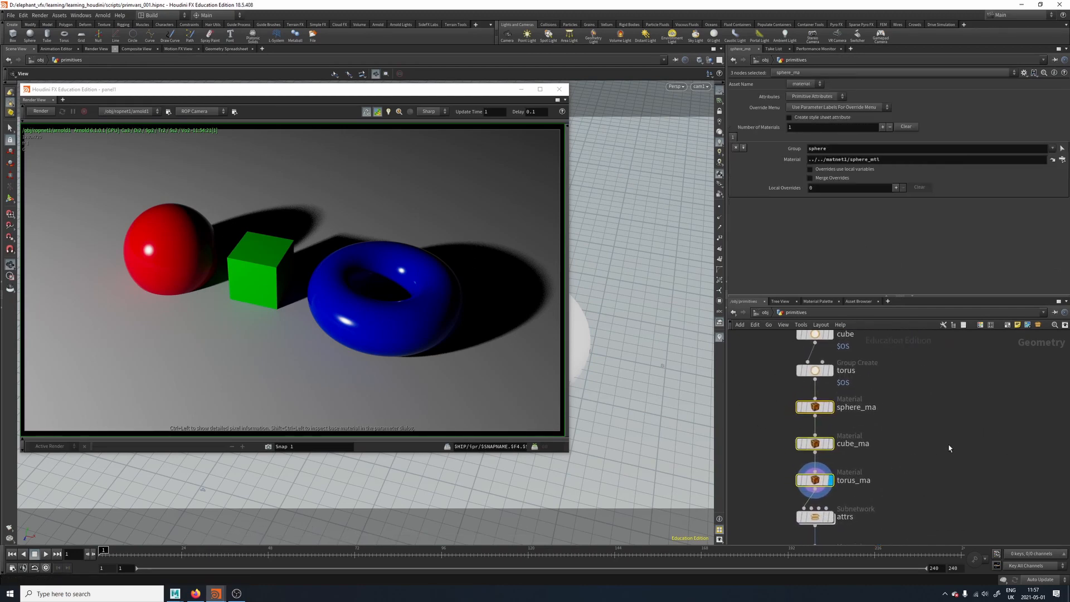
pyautogui.click(966, 452)
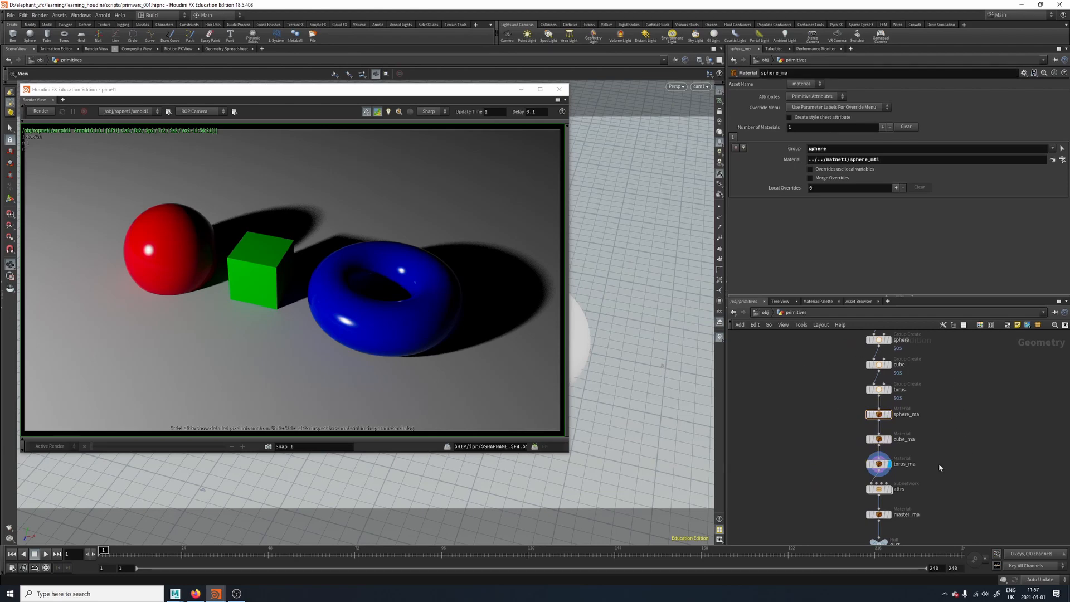
# Step: Review the alembic1 import settings and the three group nodes that follow it
pyautogui.moveTo(796, 427); pyautogui.dragTo(785, 504, button='middle')
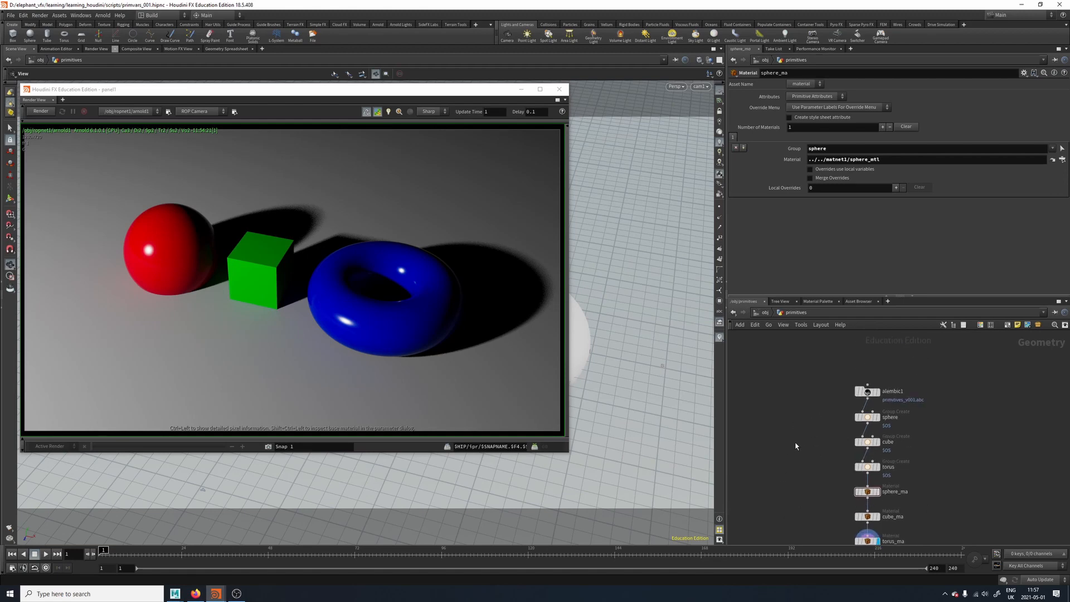
pyautogui.click(867, 391)
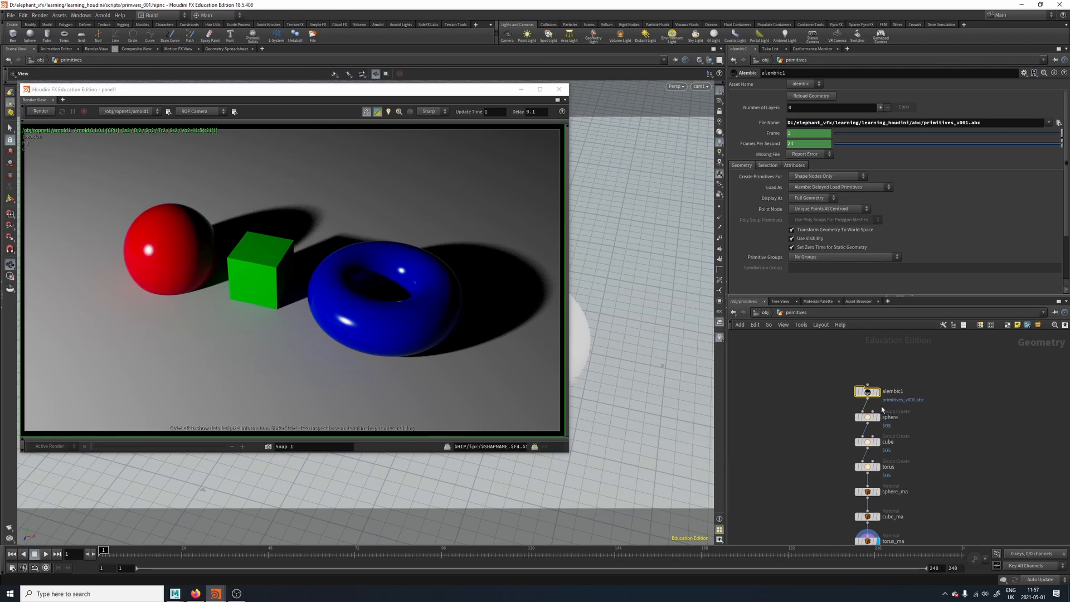
pyautogui.moveTo(973, 392); pyautogui.dragTo(843, 453)
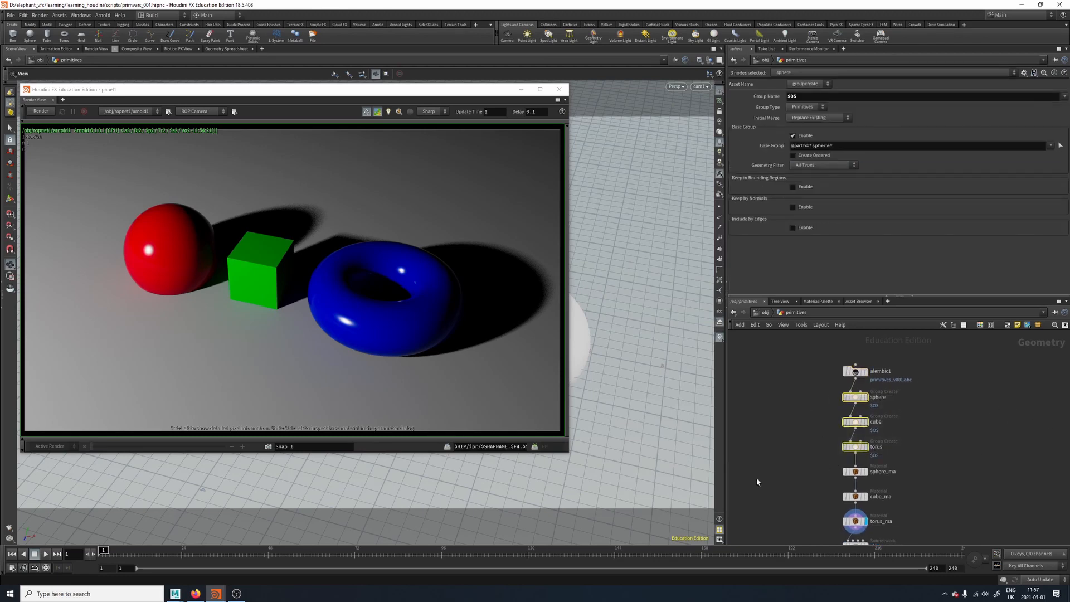
pyautogui.click(790, 466)
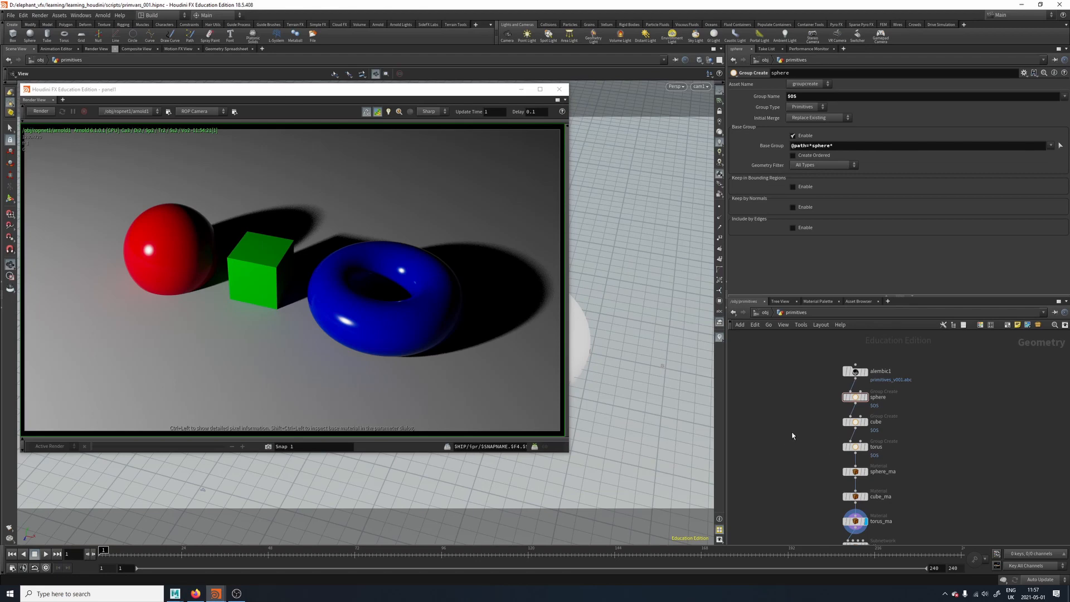
# Step: Bypass the sphere_ma, cube_ma and torus_ma Material nodes together
pyautogui.moveTo(935, 479); pyautogui.dragTo(947, 403, button='middle')
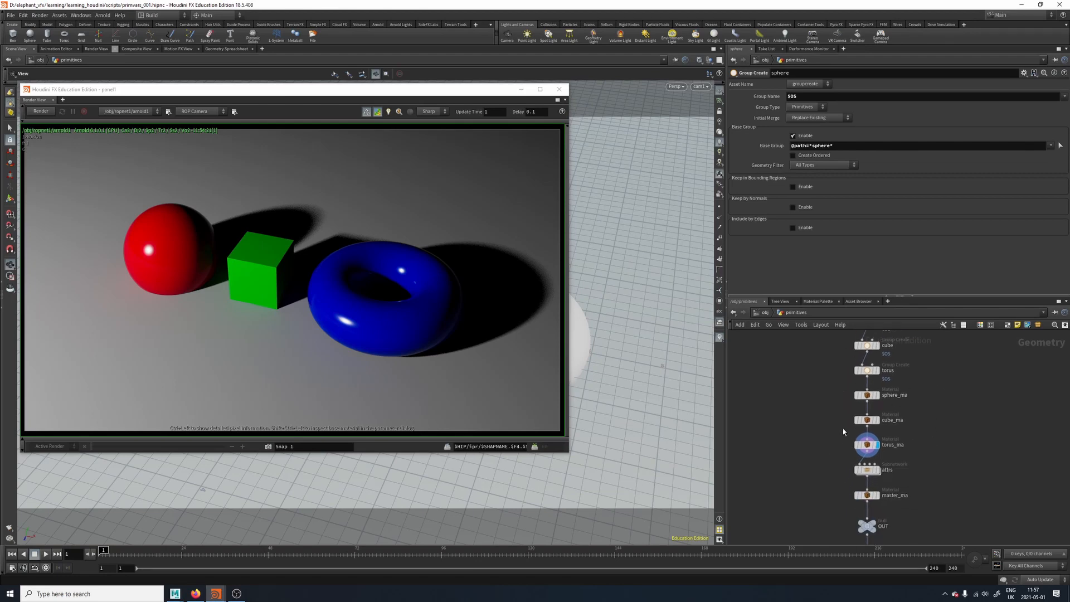
pyautogui.moveTo(823, 455); pyautogui.dragTo(914, 401)
pyautogui.moveTo(956, 431); pyautogui.dragTo(982, 439)
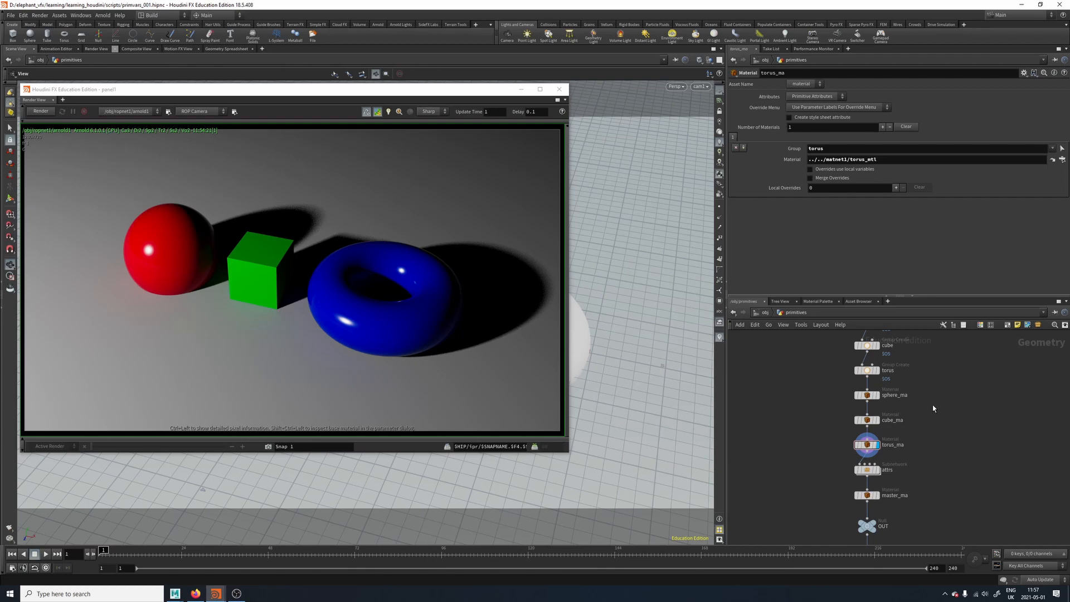
pyautogui.moveTo(922, 419)
pyautogui.mouseDown(button='middle')
pyautogui.moveTo(911, 453)
pyautogui.moveTo(914, 440)
pyautogui.mouseUp(button='middle')
pyautogui.moveTo(825, 407)
pyautogui.mouseDown()
pyautogui.moveTo(904, 456)
pyautogui.moveTo(906, 481)
pyautogui.mouseUp()
pyautogui.press('b')
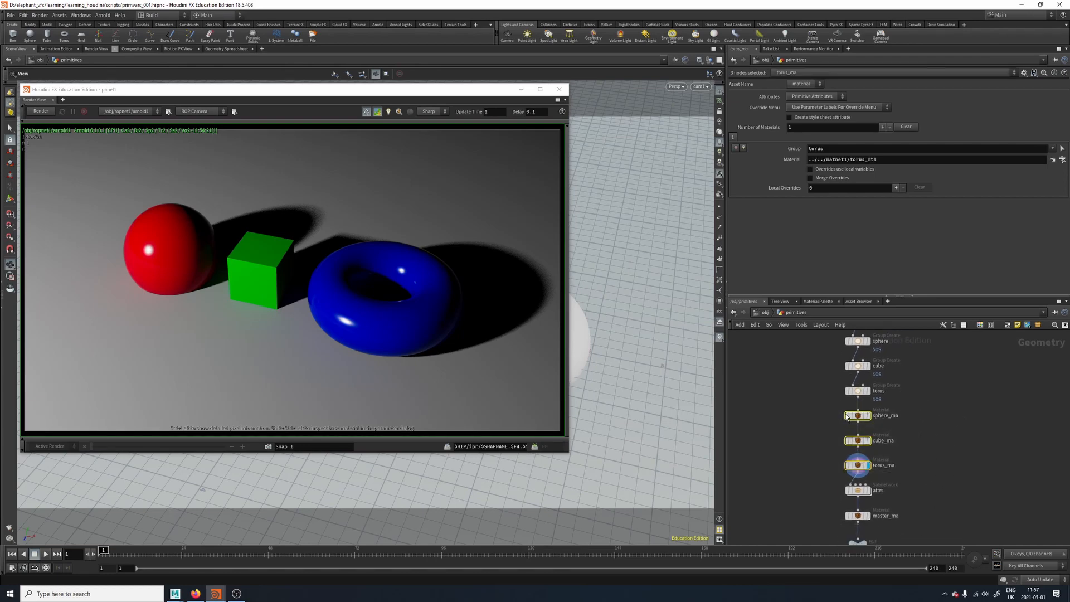
# Step: Select the single master_ma Material node below them and check which material it assigns
pyautogui.moveTo(946, 518); pyautogui.dragTo(921, 417, button='middle')
pyautogui.click(866, 427)
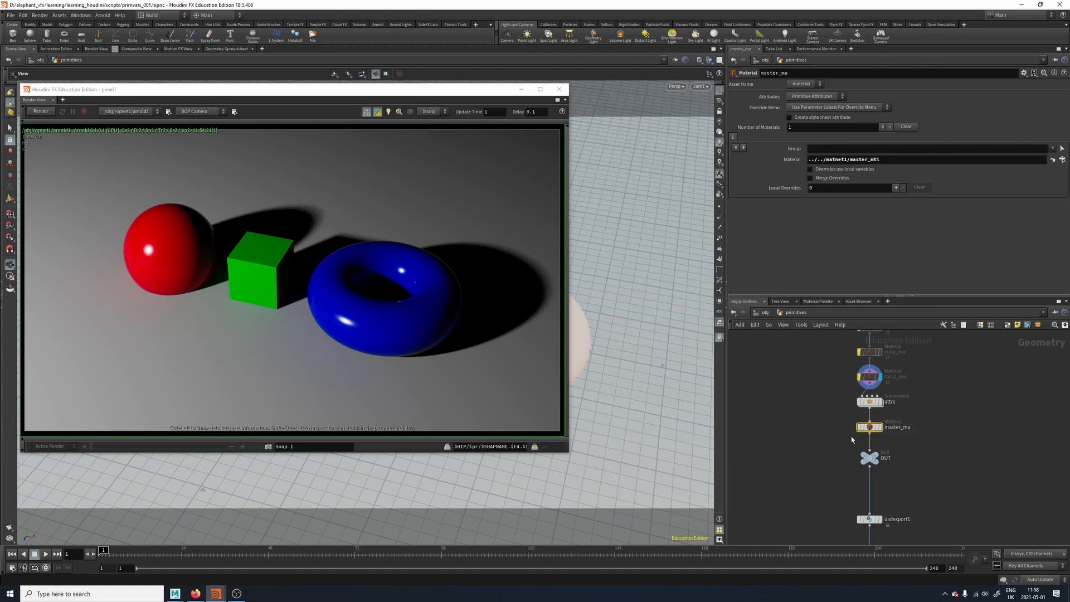
pyautogui.moveTo(832, 438); pyautogui.dragTo(885, 430)
pyautogui.moveTo(848, 160); pyautogui.dragTo(882, 160)
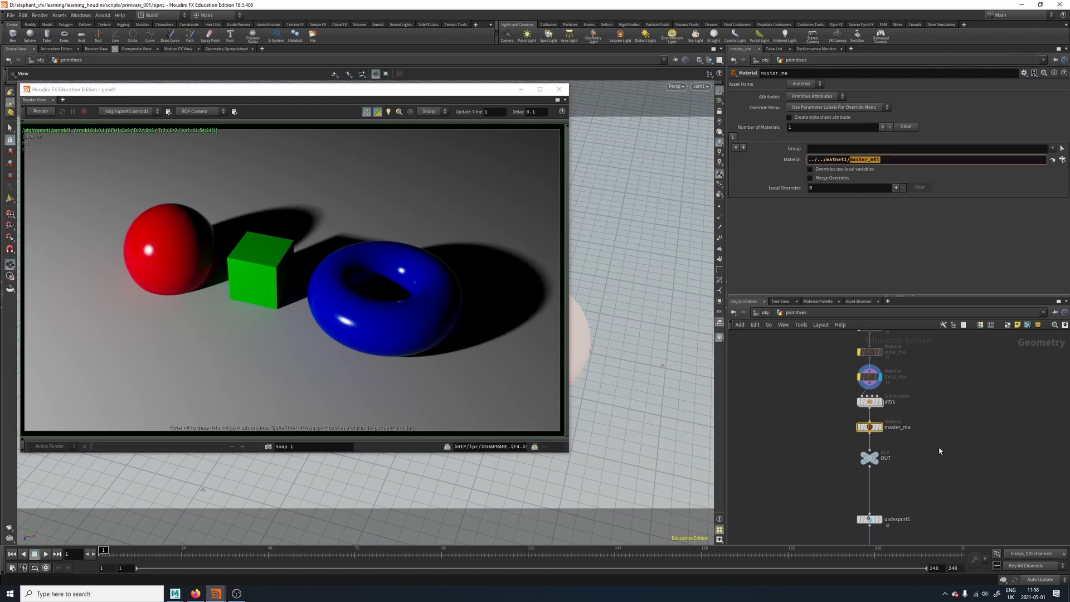
pyautogui.click(981, 477)
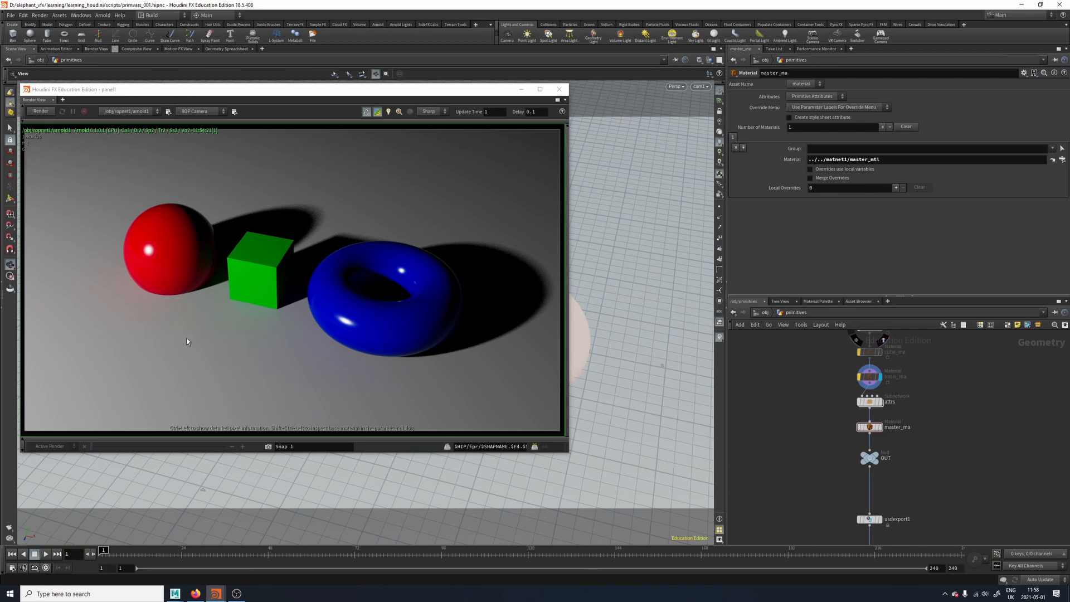
# Step: Examine how master_ma sits in the chain between the attrs subnetwork and the OUT null
pyautogui.moveTo(932, 379)
pyautogui.mouseDown(button='middle')
pyautogui.moveTo(920, 504)
pyautogui.moveTo(946, 411)
pyautogui.moveTo(943, 368)
pyautogui.mouseUp(button='middle')
pyautogui.scroll(4, 872, 425)
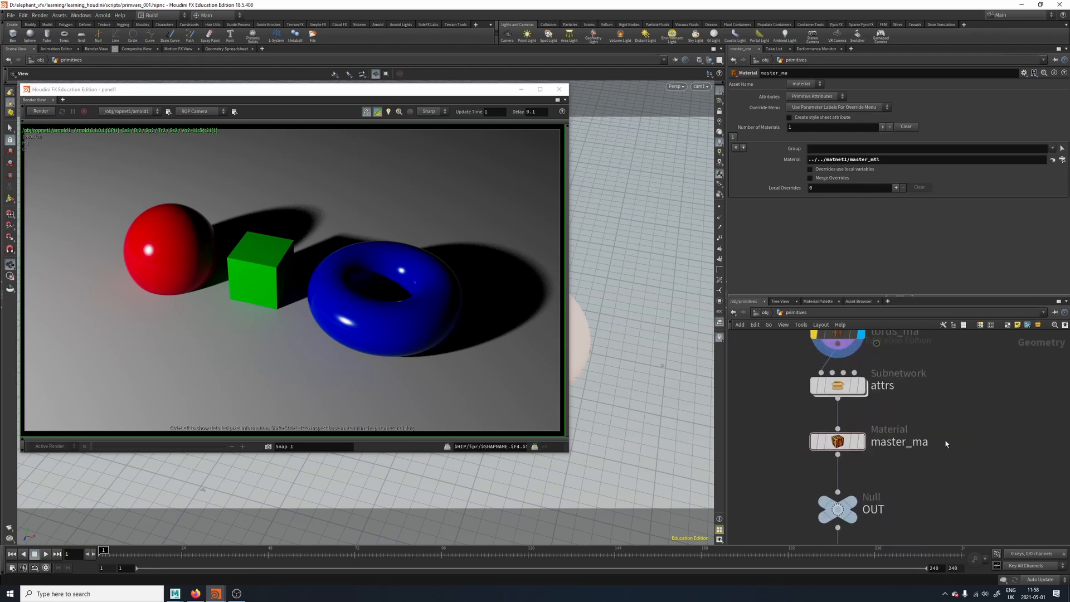
pyautogui.click(861, 420)
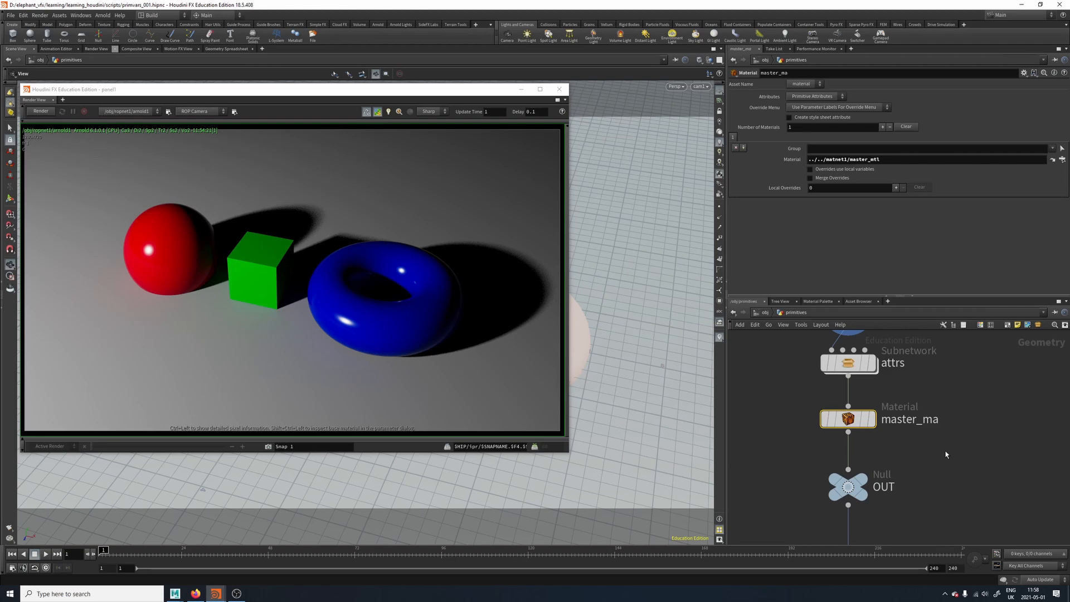
pyautogui.scroll(-4, 940, 440)
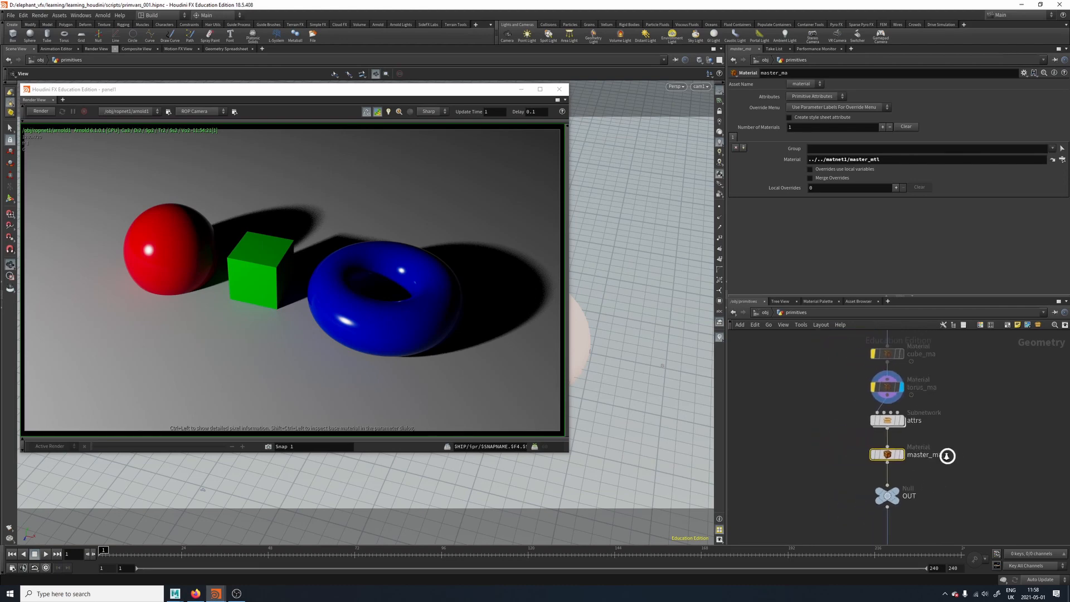
pyautogui.moveTo(966, 472); pyautogui.dragTo(936, 459, button='middle')
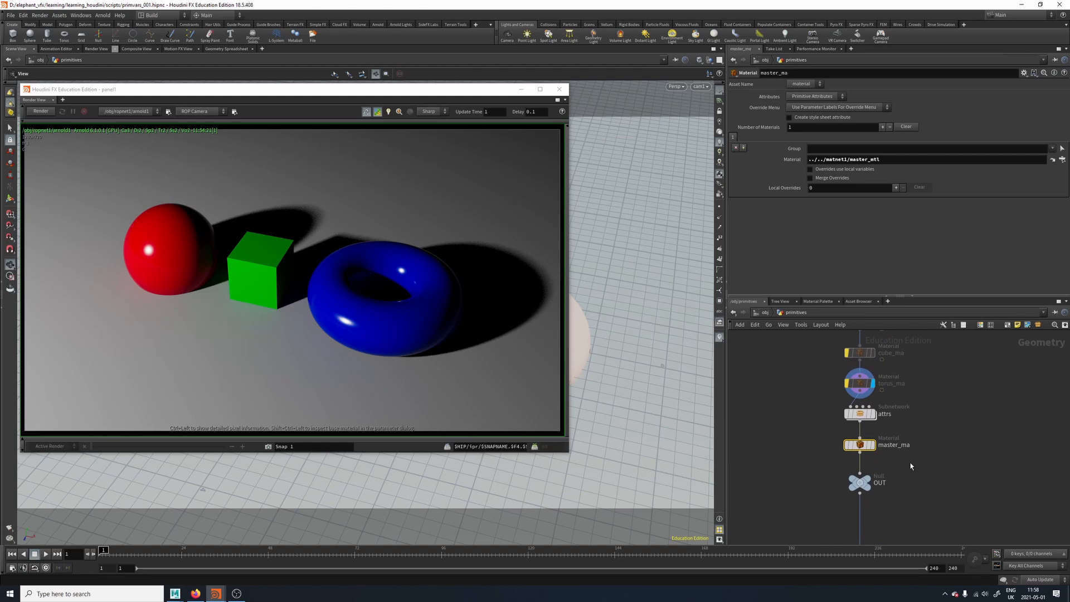
pyautogui.moveTo(939, 397); pyautogui.dragTo(949, 351, button='middle')
pyautogui.moveTo(952, 455); pyautogui.dragTo(954, 448, button='middle')
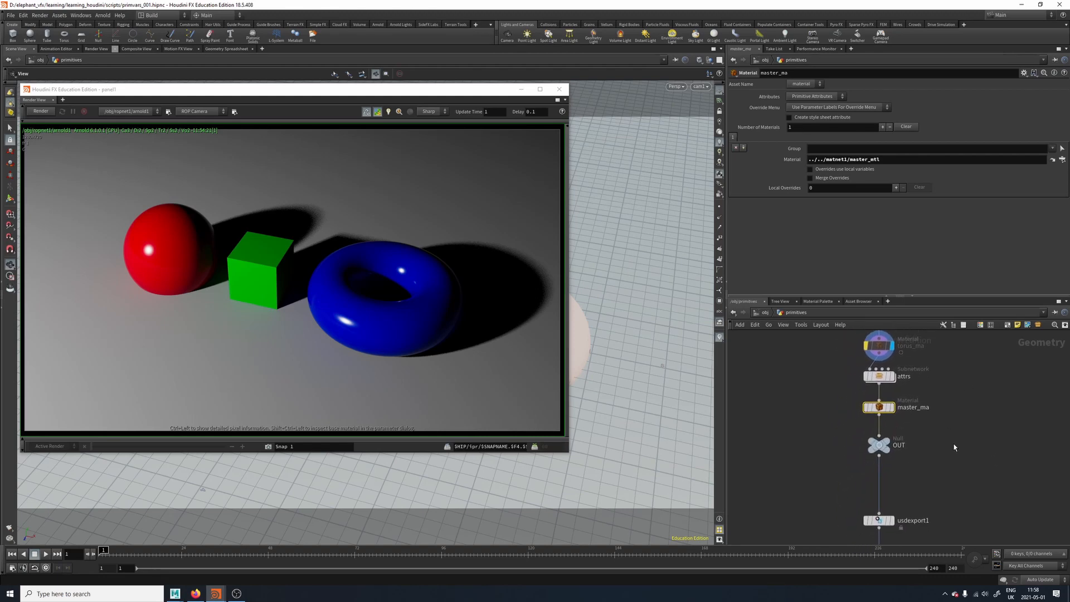
pyautogui.scroll(2, 956, 449)
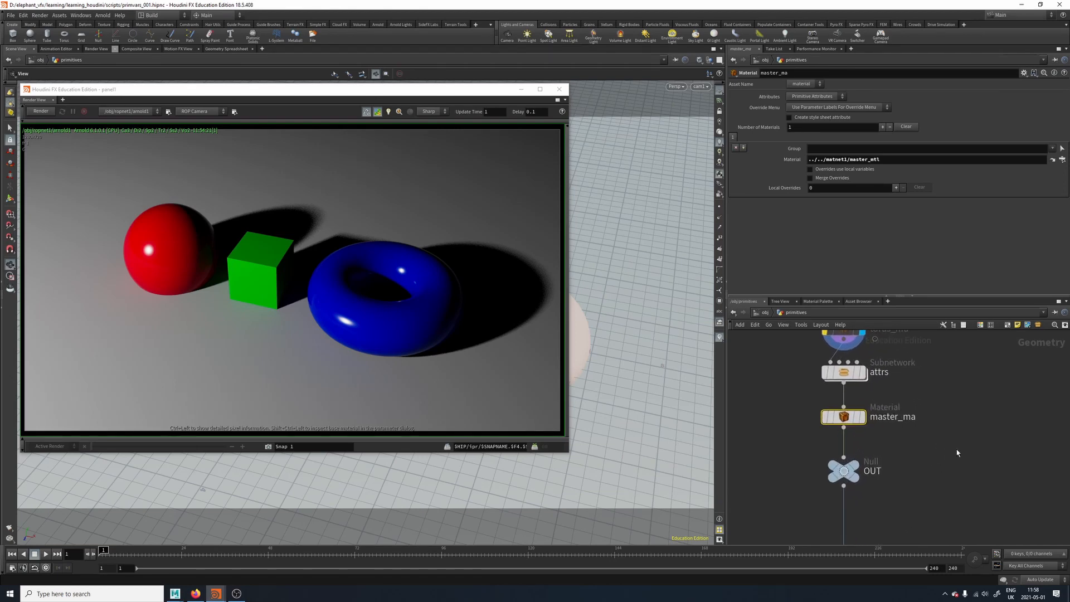
pyautogui.moveTo(969, 469); pyautogui.dragTo(967, 468, button='middle')
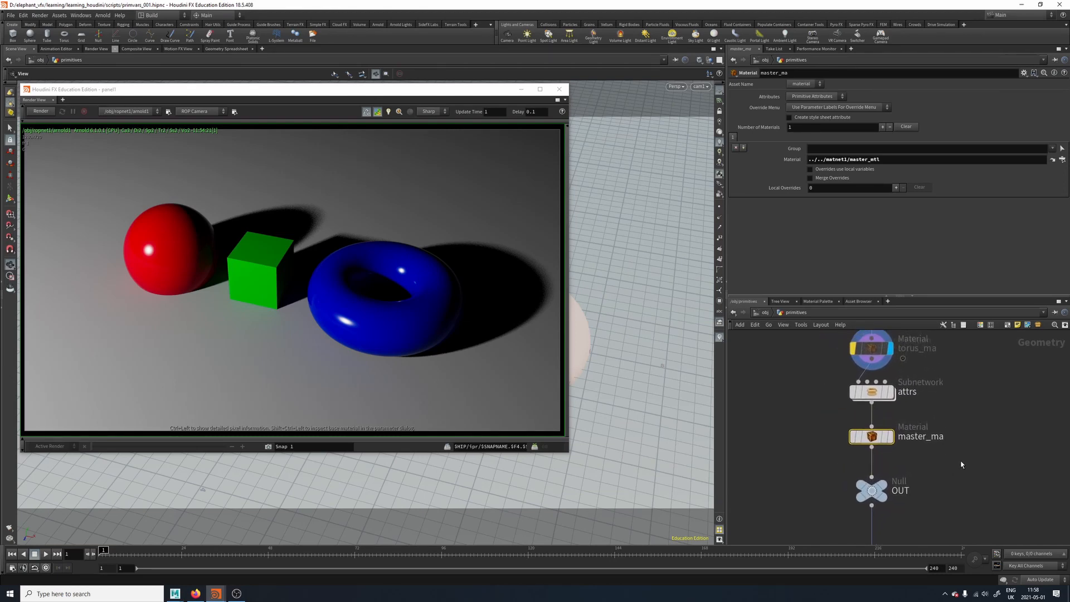
pyautogui.moveTo(950, 431)
pyautogui.mouseDown(button='middle')
pyautogui.moveTo(915, 433)
pyautogui.moveTo(943, 459)
pyautogui.moveTo(912, 448)
pyautogui.moveTo(951, 461)
pyautogui.moveTo(941, 466)
pyautogui.moveTo(953, 461)
pyautogui.moveTo(947, 450)
pyautogui.mouseUp(button='middle')
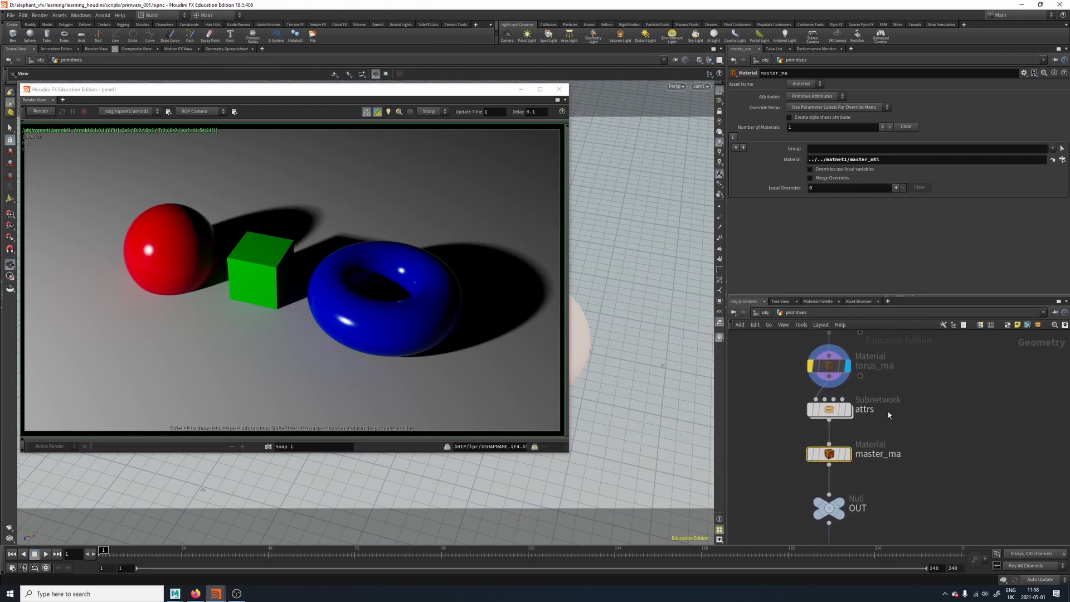
# Step: Open the attrs subnetwork to review its Attribute Create nodes, moving the first subnetwork input slightly above them
pyautogui.click(831, 409)
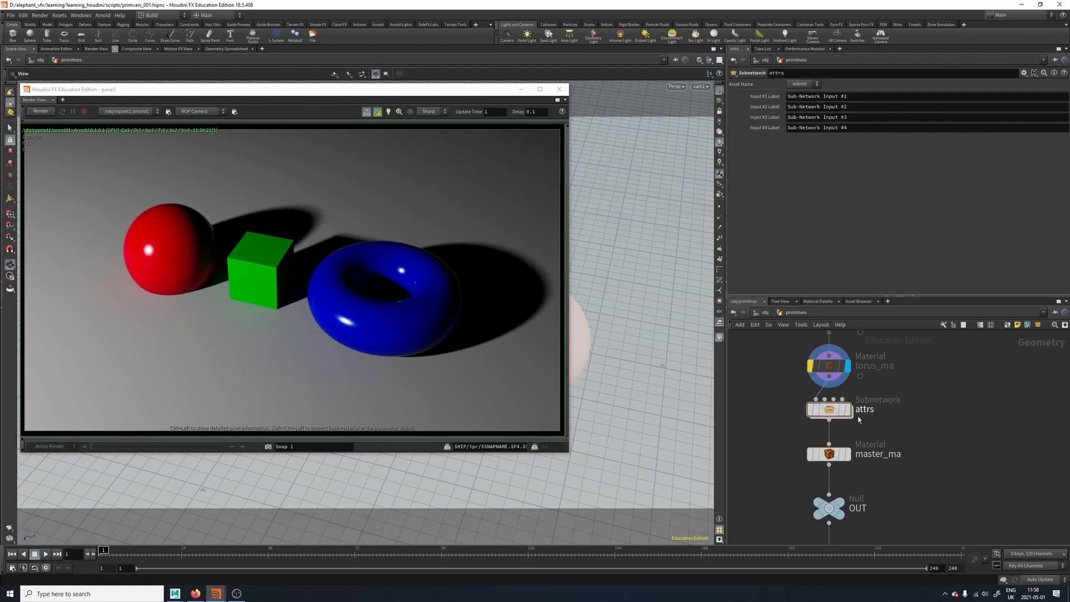
pyautogui.doubleClick(829, 410)
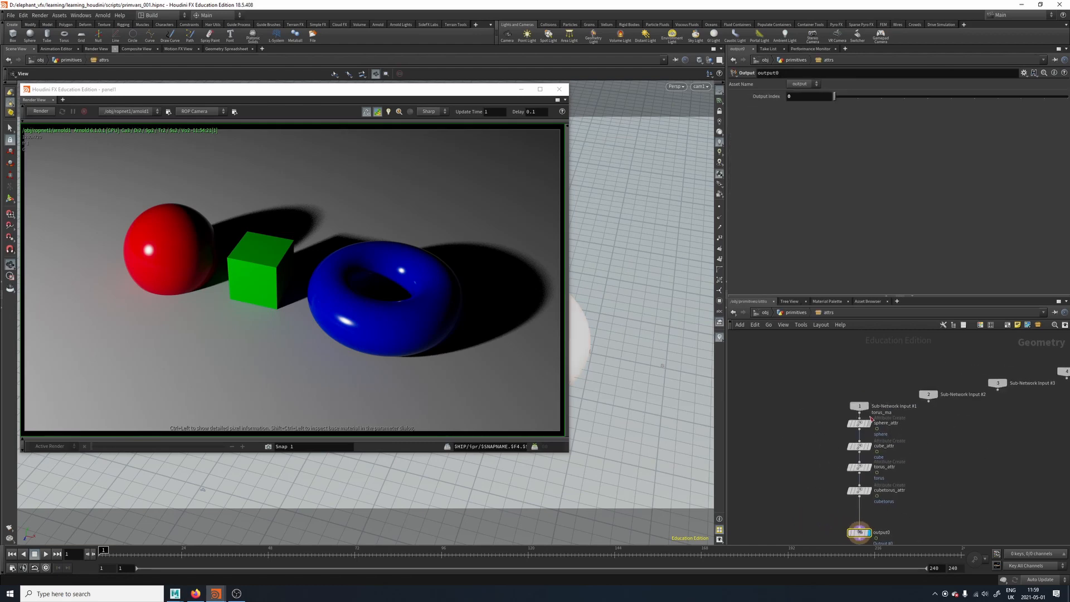
pyautogui.moveTo(860, 407); pyautogui.dragTo(860, 393)
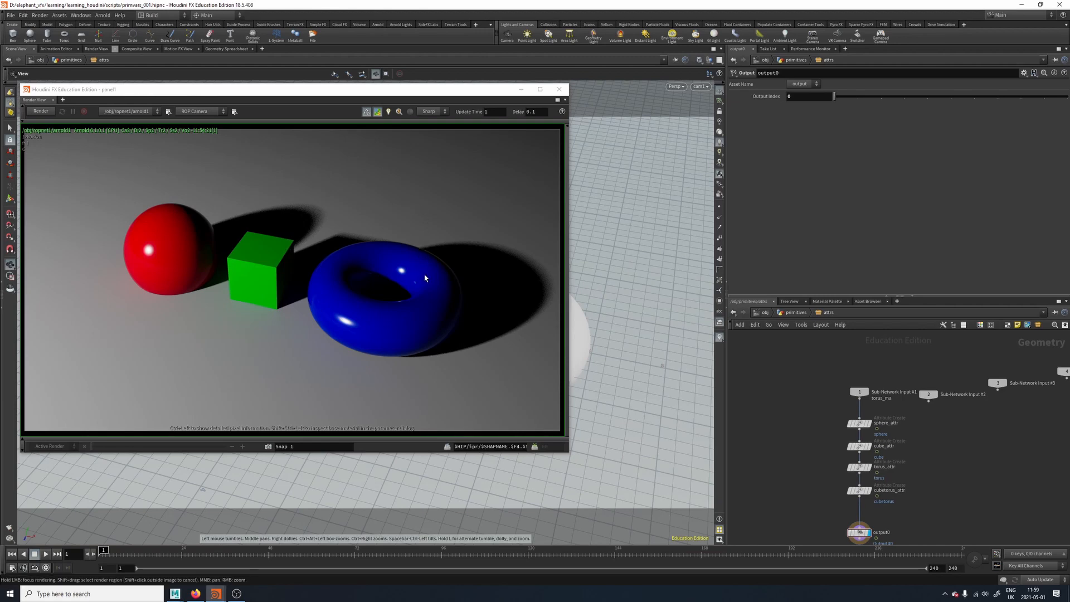
# Step: Return to the primitives network and review the group nodes and the bypassed Material nodes
pyautogui.click(734, 312)
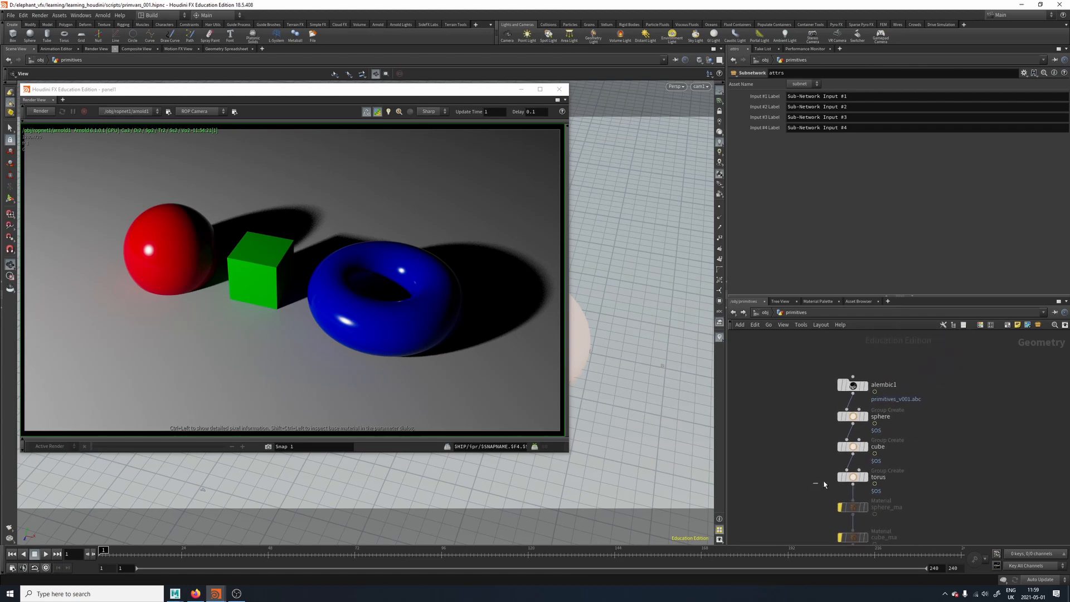
pyautogui.moveTo(814, 490); pyautogui.dragTo(940, 405)
pyautogui.moveTo(939, 480); pyautogui.dragTo(949, 353, button='middle')
pyautogui.click(927, 411)
pyautogui.moveTo(958, 443); pyautogui.dragTo(976, 427, button='middle')
pyautogui.rightClick(970, 439)
# Step: Reopen the attrs subnetwork and add an Attribute Create node beside the existing chain
pyautogui.doubleClick(881, 459)
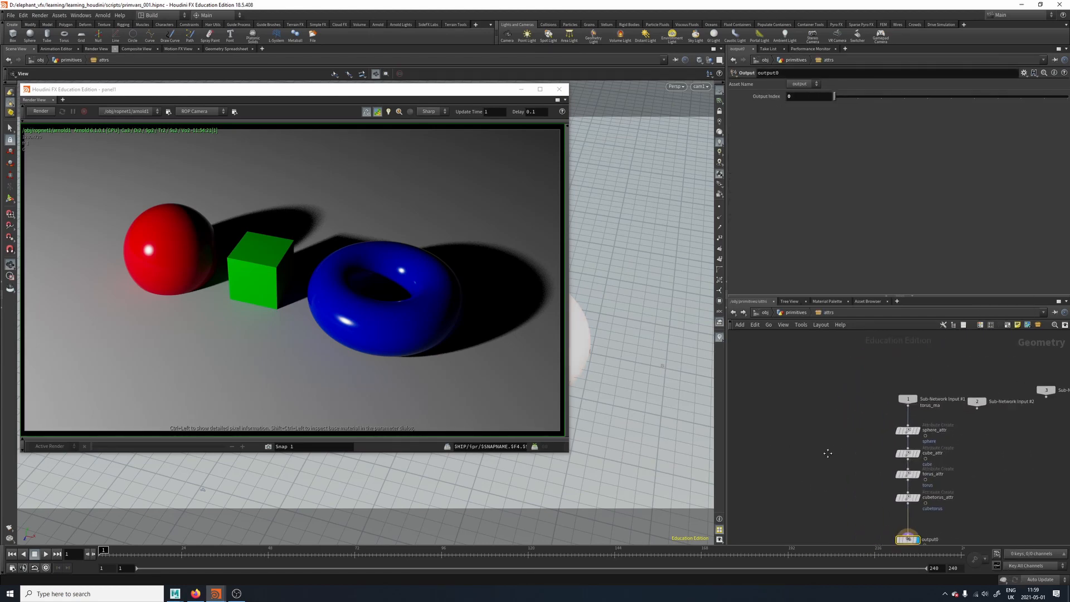
pyautogui.press('Tab')
pyautogui.write('attribut')
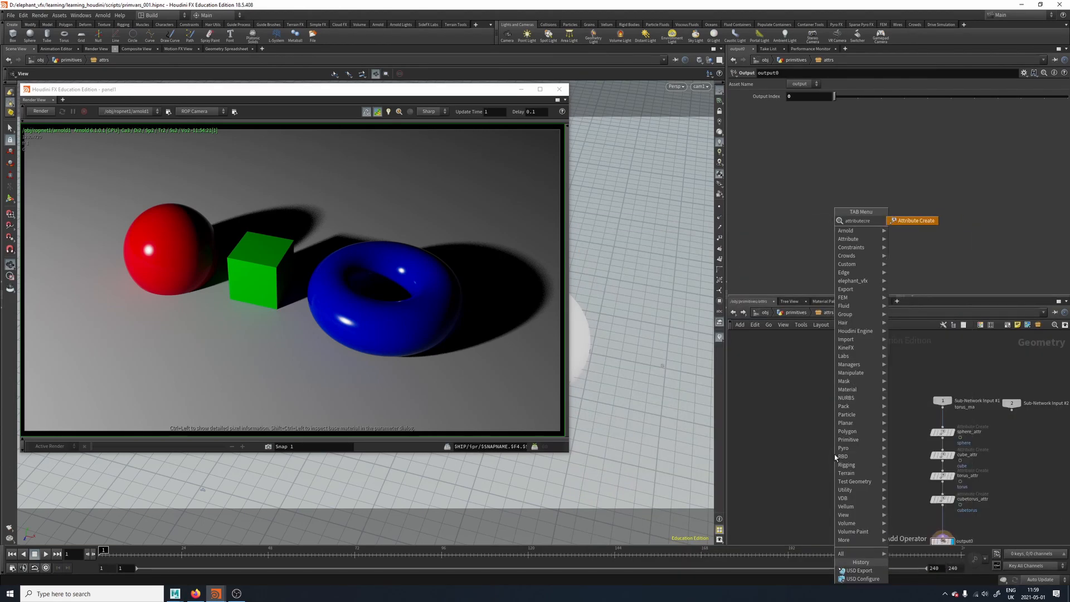
pyautogui.press('Return')
pyautogui.click(864, 440)
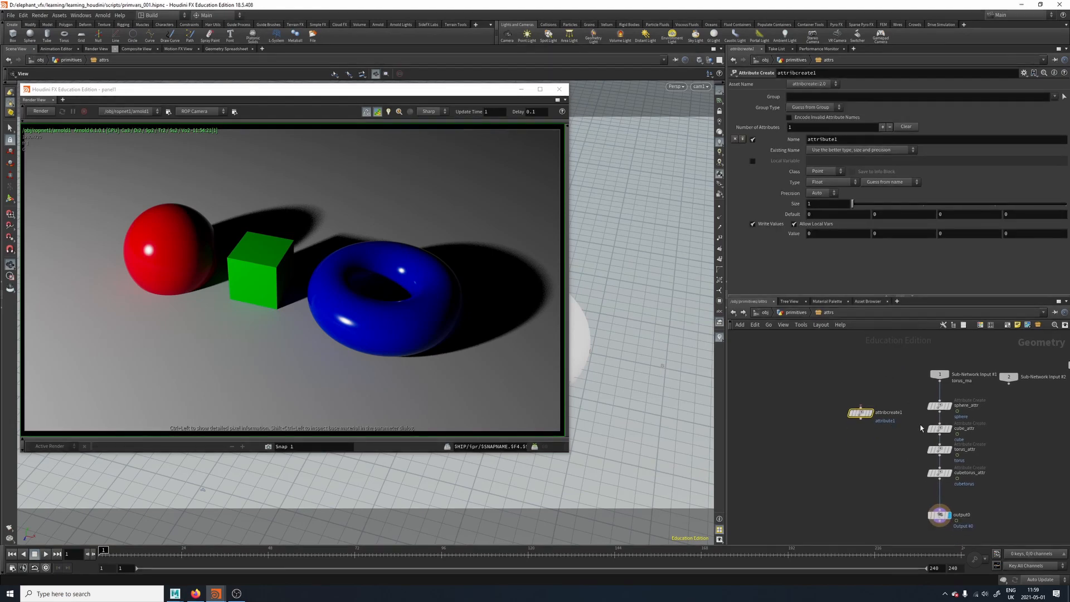
# Step: Wire the new Attribute Create node to the first subnetwork input and make it the displayed node
pyautogui.scroll(2, 906, 460)
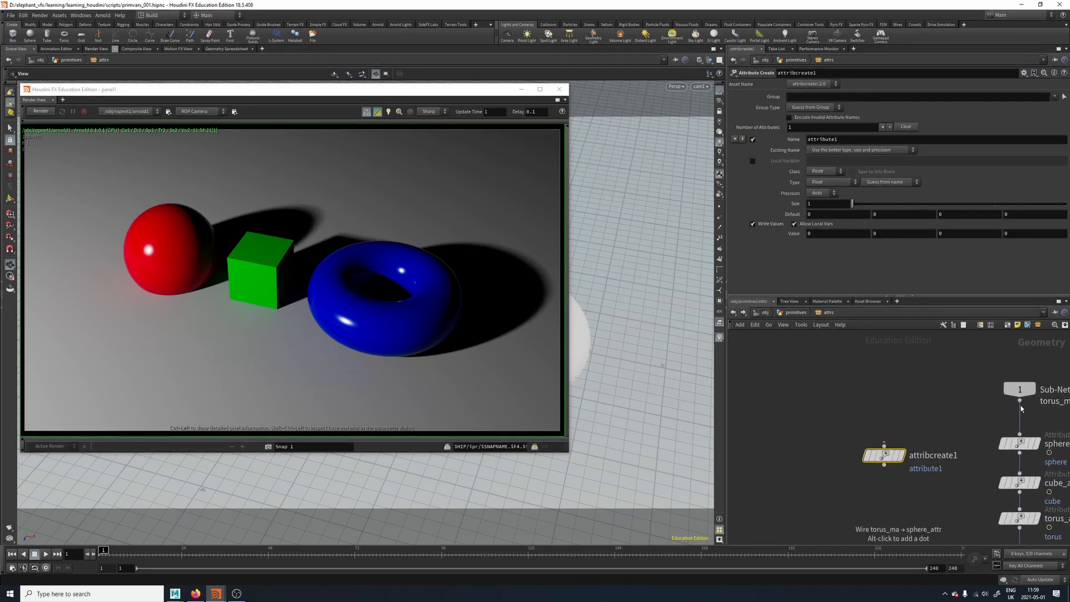
pyautogui.click(884, 446)
pyautogui.click(1020, 401)
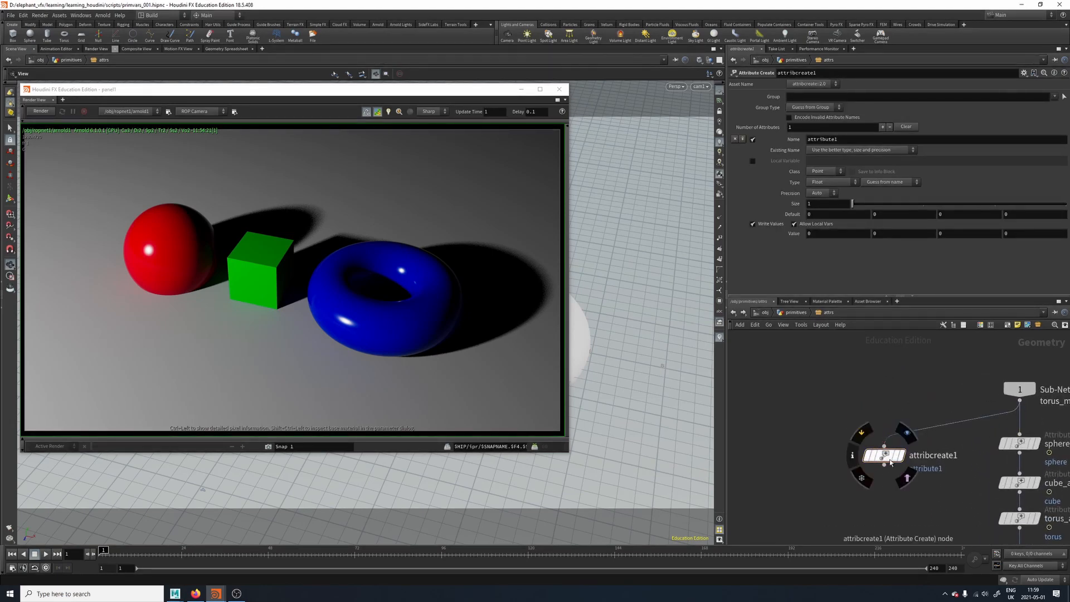
pyautogui.moveTo(887, 456); pyautogui.dragTo(830, 438)
pyautogui.click(844, 438)
pyautogui.moveTo(888, 446); pyautogui.dragTo(908, 439, button='middle')
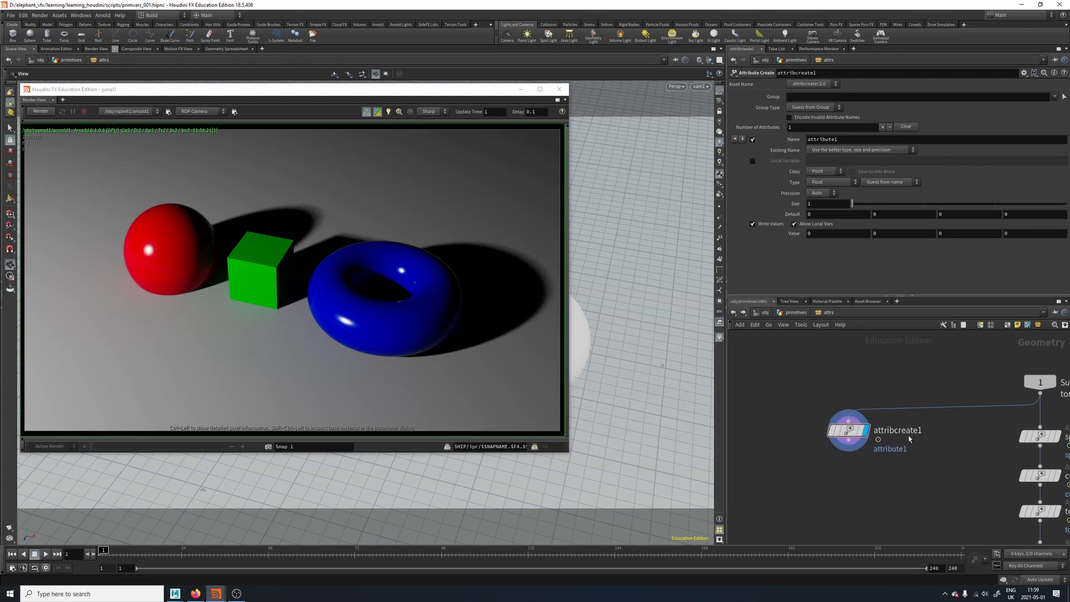
# Step: Rename the new Attribute Create node as sphere
pyautogui.click(914, 432)
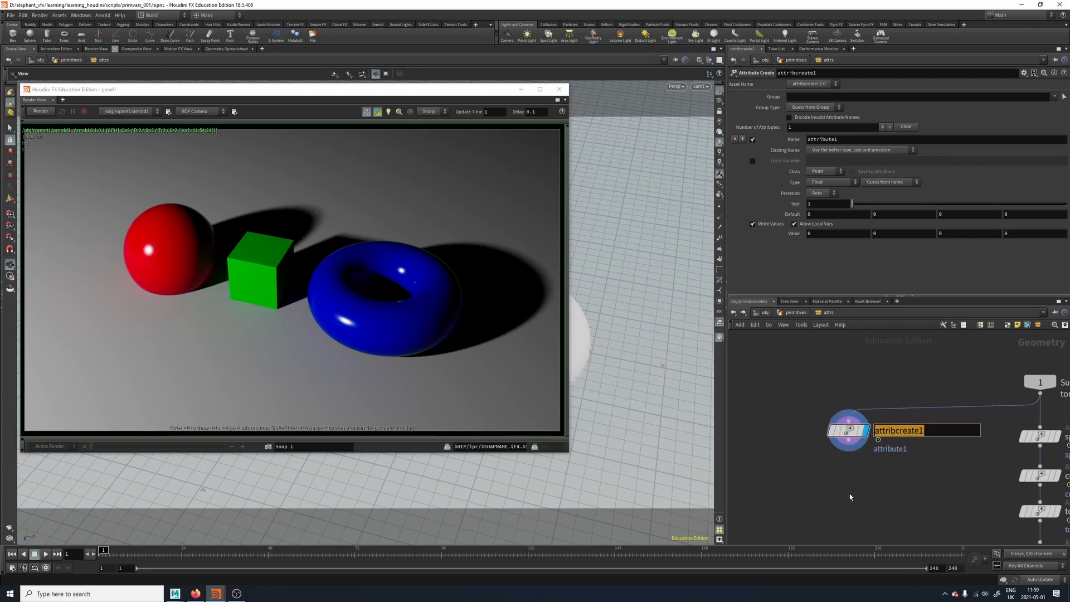
pyautogui.write('sohere')
pyautogui.press('BackSpace')
pyautogui.press('BackSpace')
pyautogui.press('BackSpace')
pyautogui.press('BackSpace')
pyautogui.press('BackSpace')
pyautogui.write('phere')
pyautogui.press('Return')
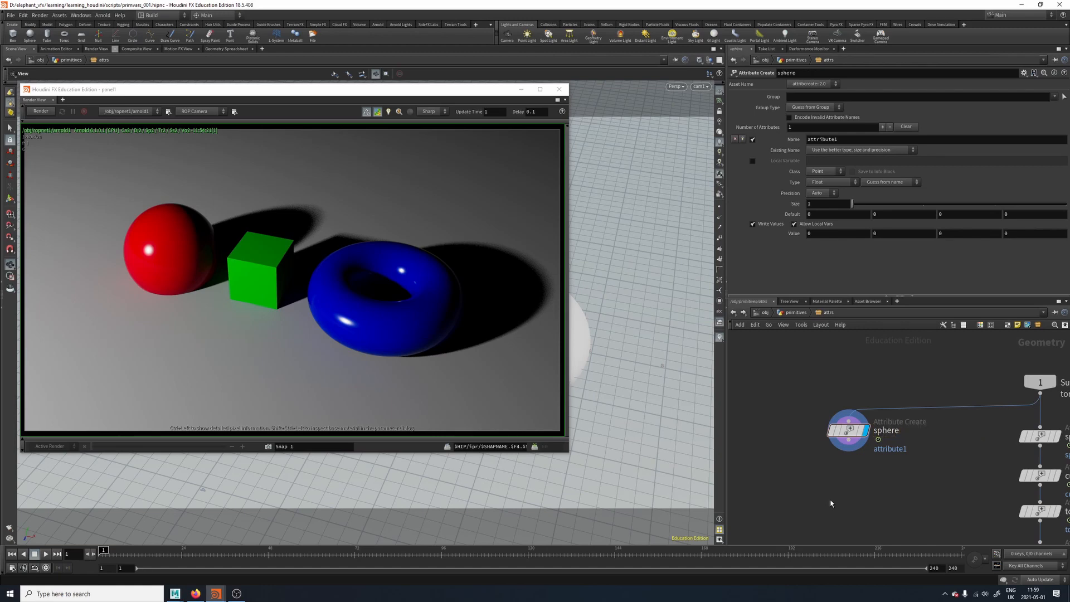
# Step: Restrict the new sphere Attribute Create node to the sphere group after comparing it with the existing attribute nodes
pyautogui.moveTo(918, 484); pyautogui.dragTo(836, 466, button='middle')
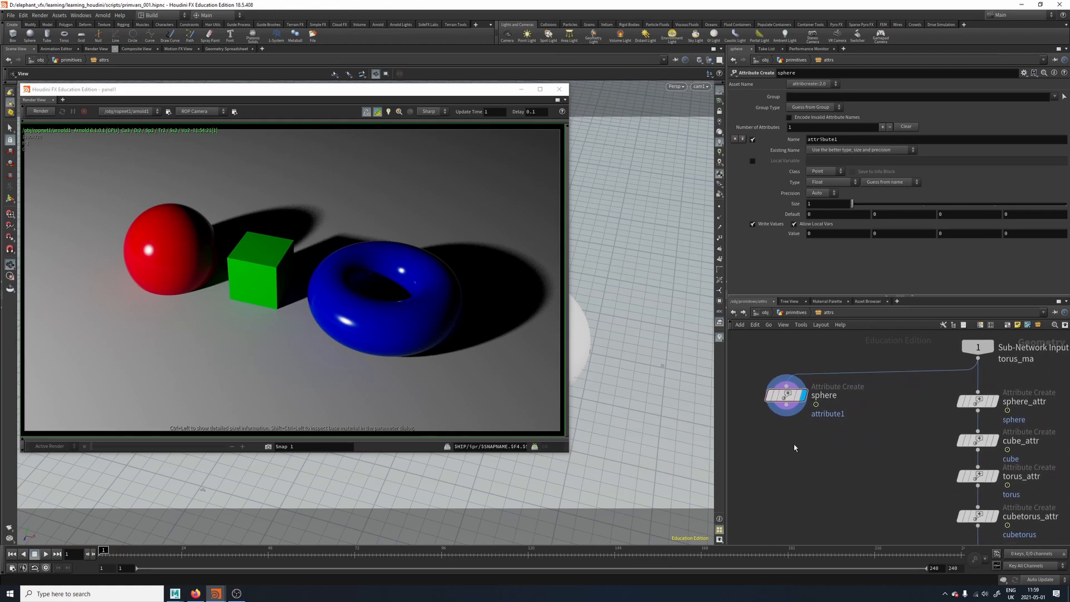
pyautogui.moveTo(998, 432); pyautogui.dragTo(918, 413, button='middle')
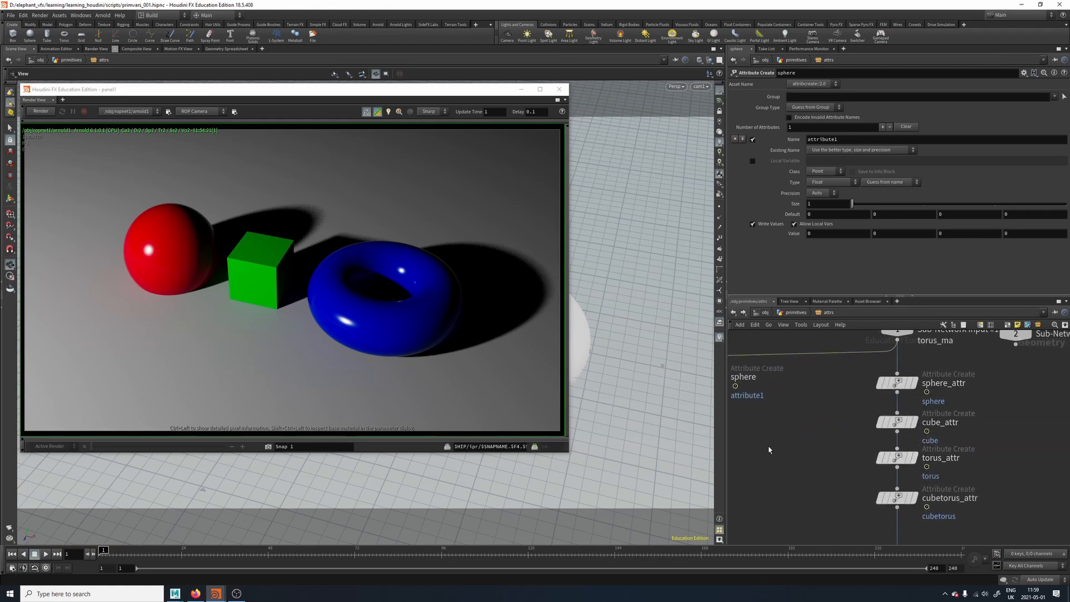
pyautogui.moveTo(752, 436); pyautogui.dragTo(886, 514, button='middle')
pyautogui.moveTo(861, 453); pyautogui.dragTo(817, 450)
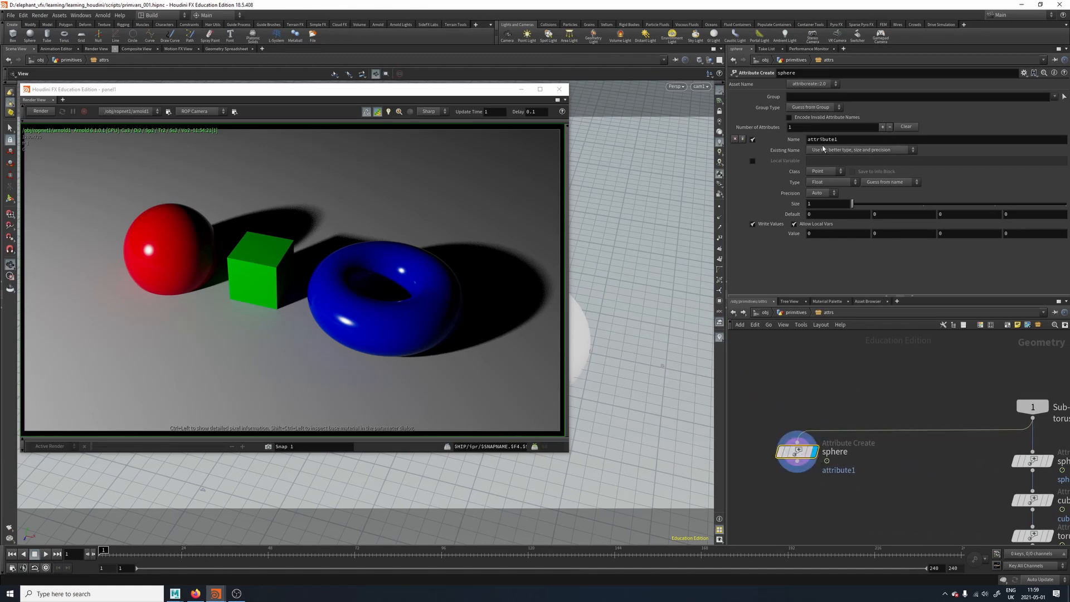
pyautogui.click(797, 97)
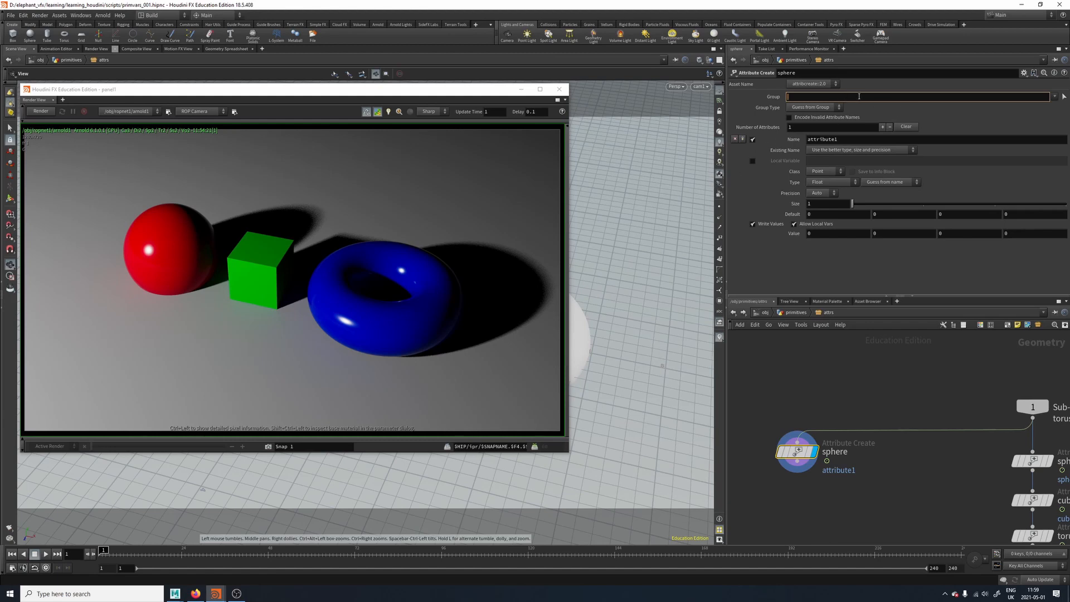
pyautogui.click(1055, 97)
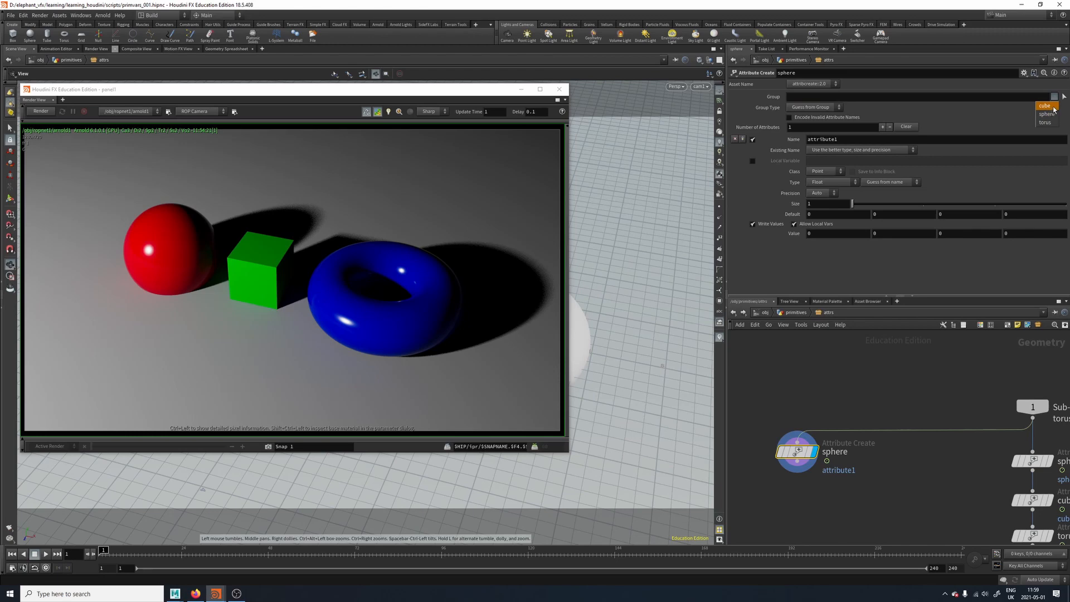
pyautogui.click(1047, 114)
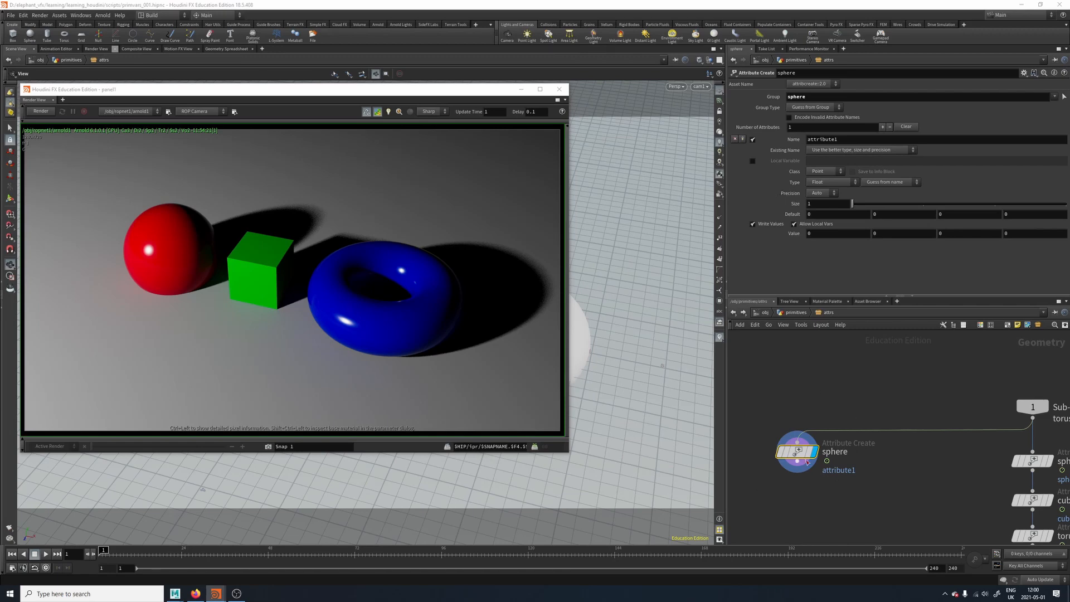
# Step: Set the attribute name on the sphere Attribute Create node to $OS
pyautogui.doubleClick(830, 139)
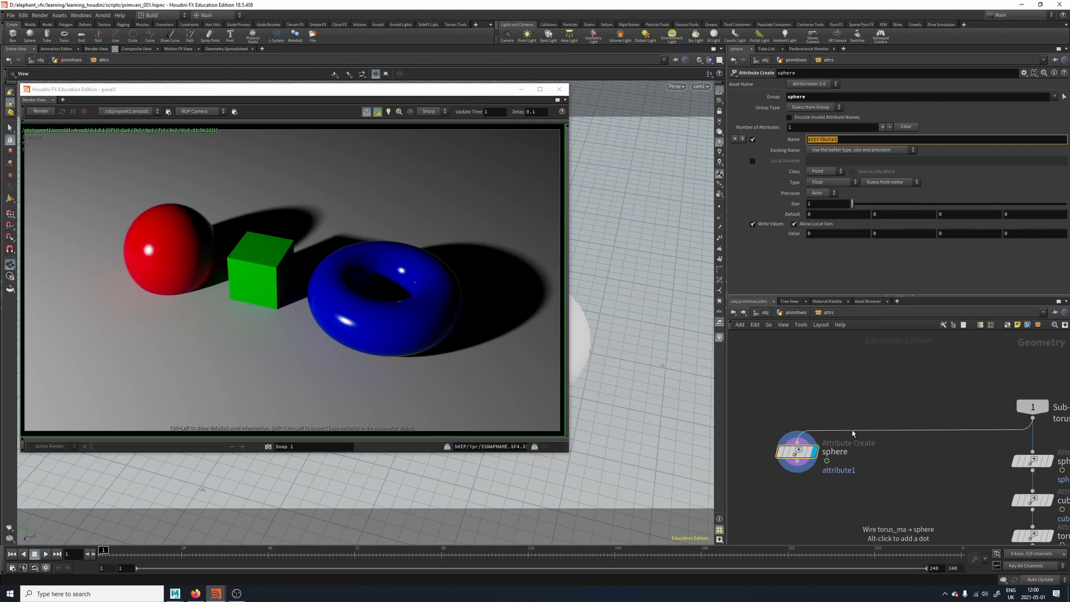
pyautogui.write('$OS')
pyautogui.press('Return')
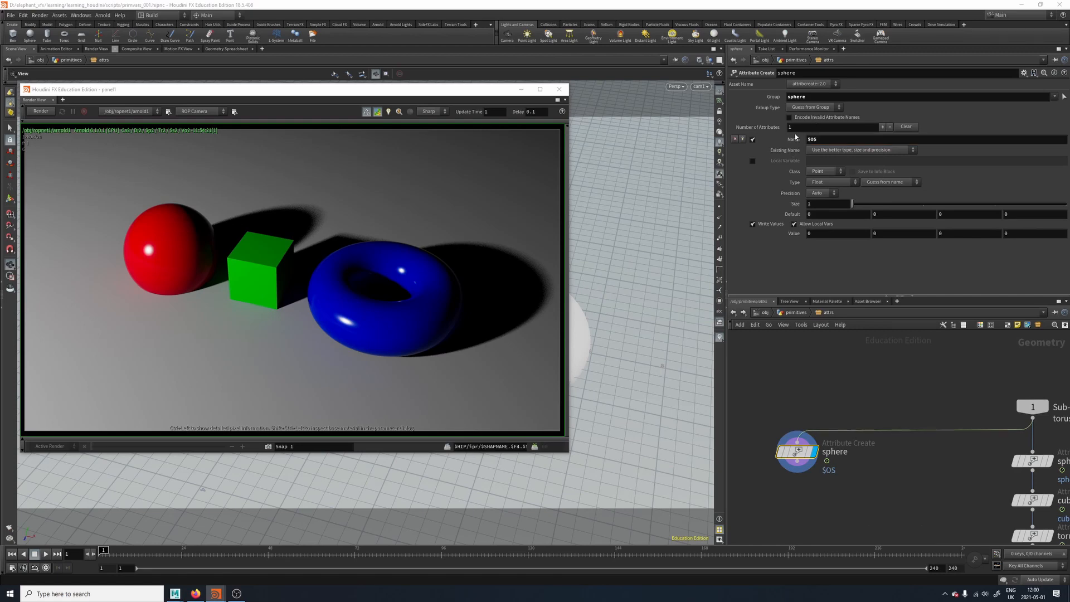
pyautogui.moveTo(781, 429); pyautogui.dragTo(801, 409, button='middle')
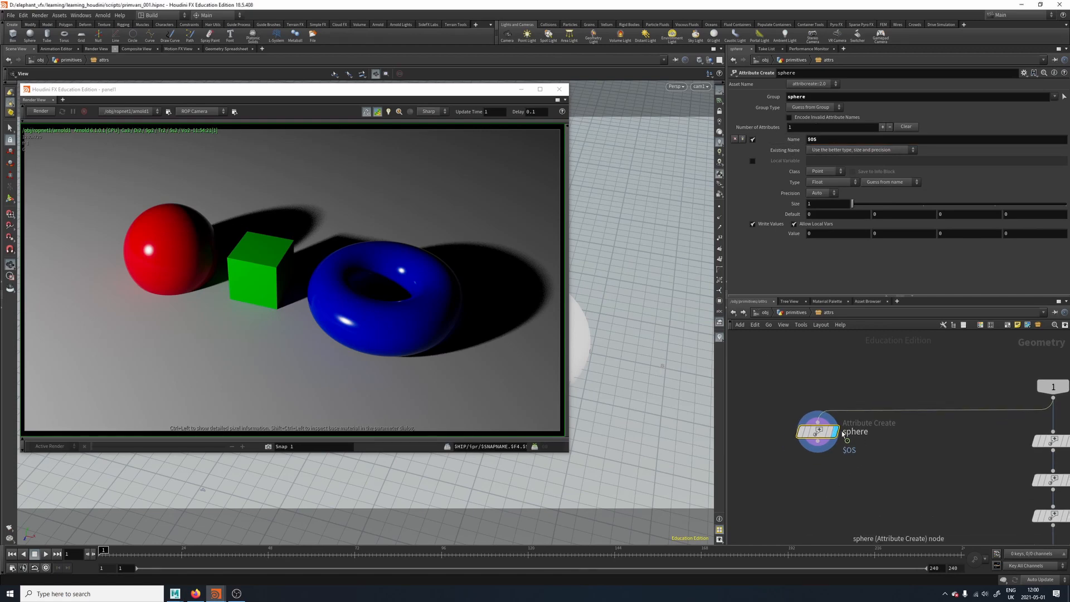
# Step: Set the sphere Attribute Create node's class to Primitive and its value to 1, and check what its name expression evaluates to
pyautogui.click(833, 173)
pyautogui.click(822, 193)
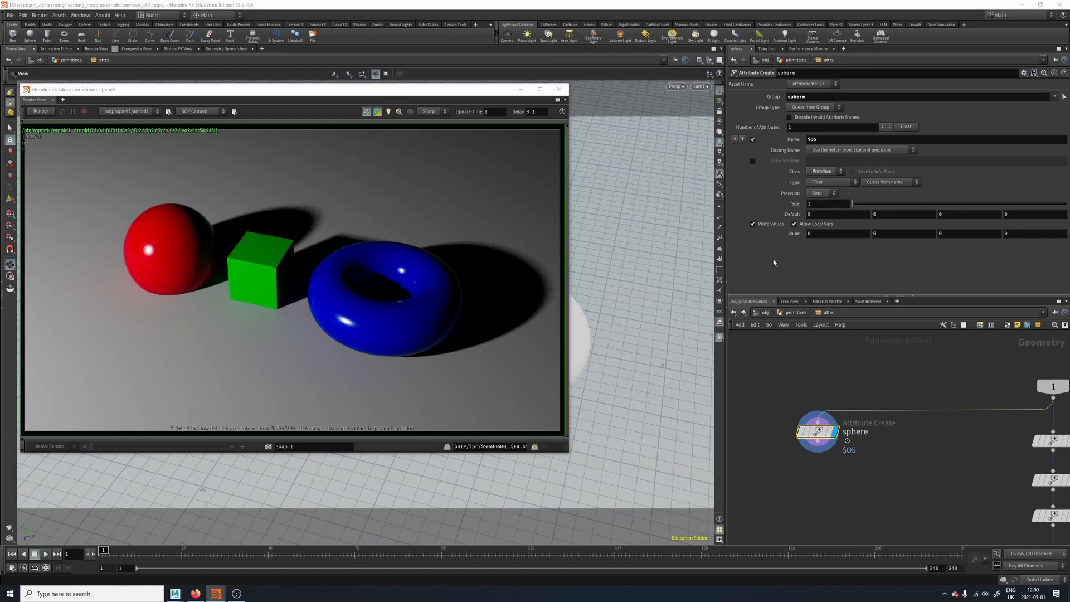
pyautogui.click(811, 234)
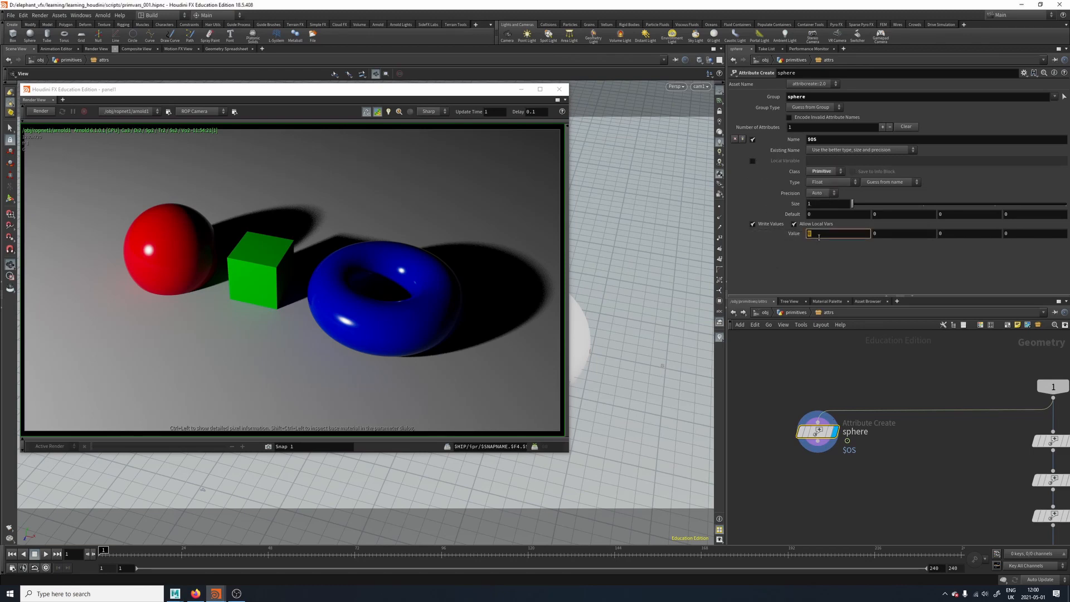
pyautogui.press('Return')
pyautogui.click(792, 141)
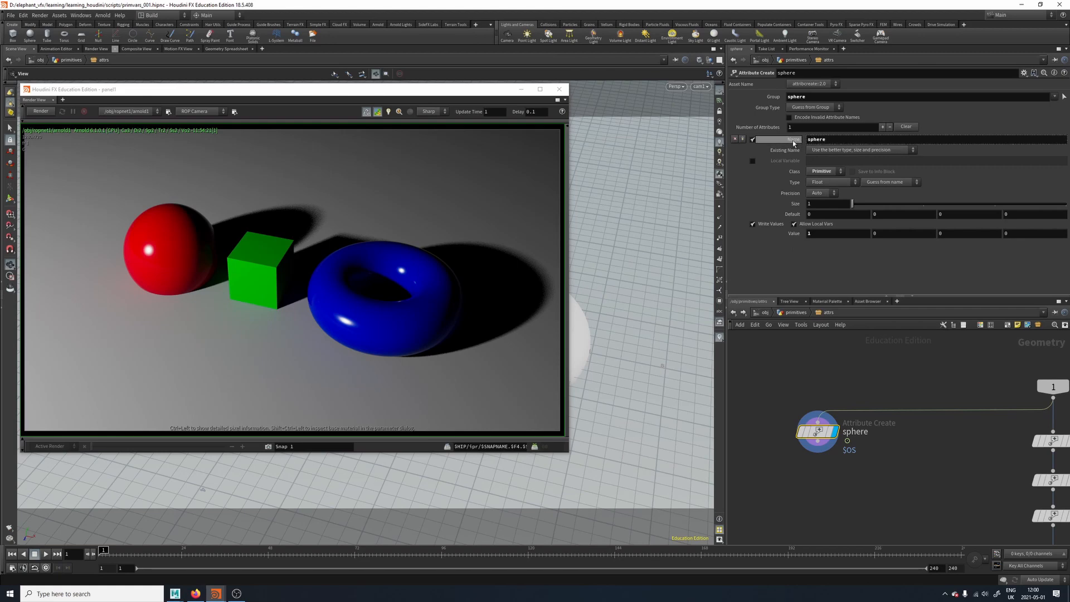
pyautogui.click(792, 142)
# Step: Inspect the sphere Attribute Create node's primitive attributes in its node info and delete the node
pyautogui.moveTo(828, 467); pyautogui.dragTo(835, 418, button='middle')
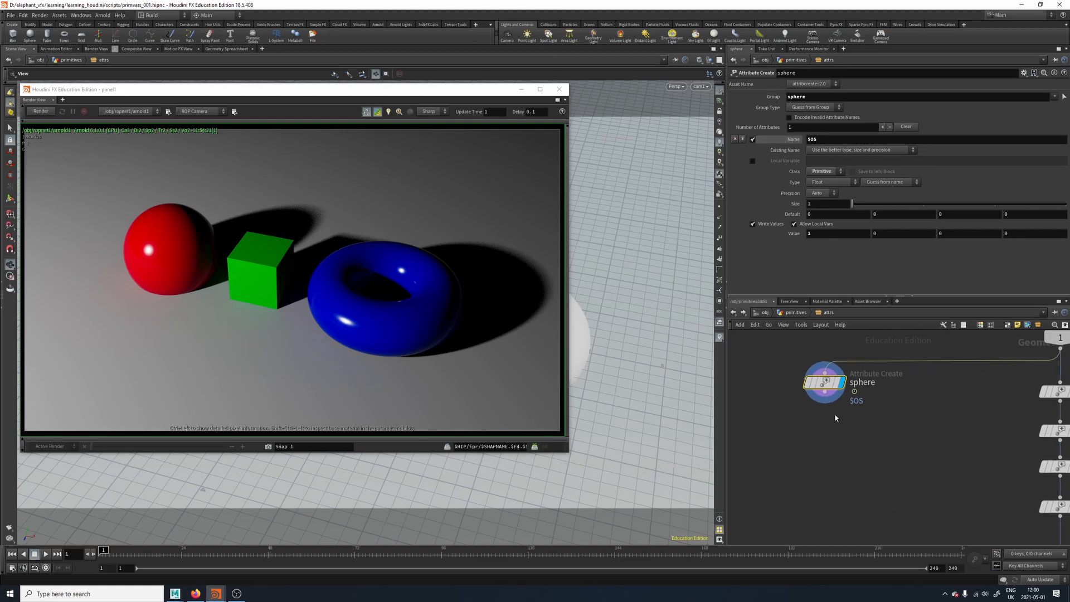
pyautogui.middleClick(827, 385)
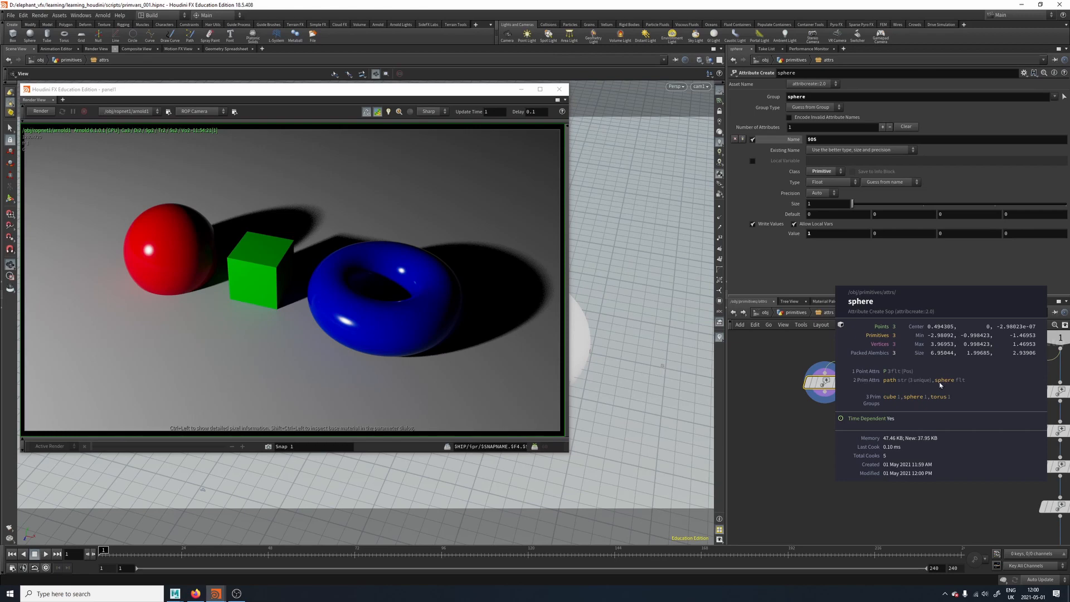
pyautogui.moveTo(905, 452); pyautogui.dragTo(884, 468, button='middle')
pyautogui.press('Delete')
# Step: Review the settings of the sphere_attr, cube_attr and torus_attr nodes and inspect the primitive attributes listed in torus_attr's node info
pyautogui.moveTo(946, 488); pyautogui.dragTo(817, 451, button='middle')
pyautogui.click(914, 377)
pyautogui.press('Down')
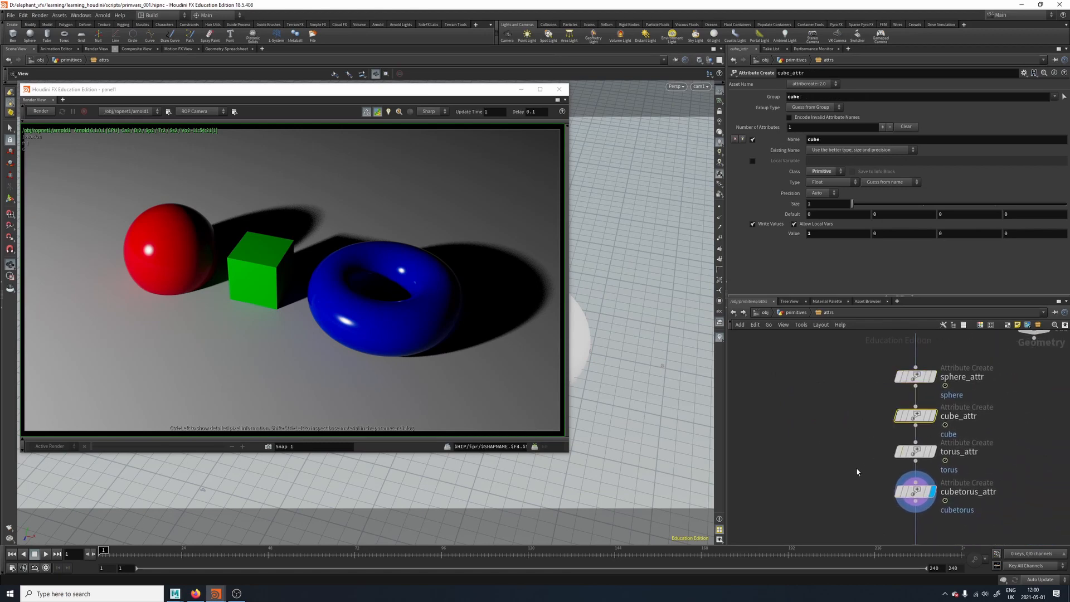
pyautogui.press('Down')
pyautogui.moveTo(922, 446); pyautogui.dragTo(918, 406, button='middle')
pyautogui.middleClick(912, 414)
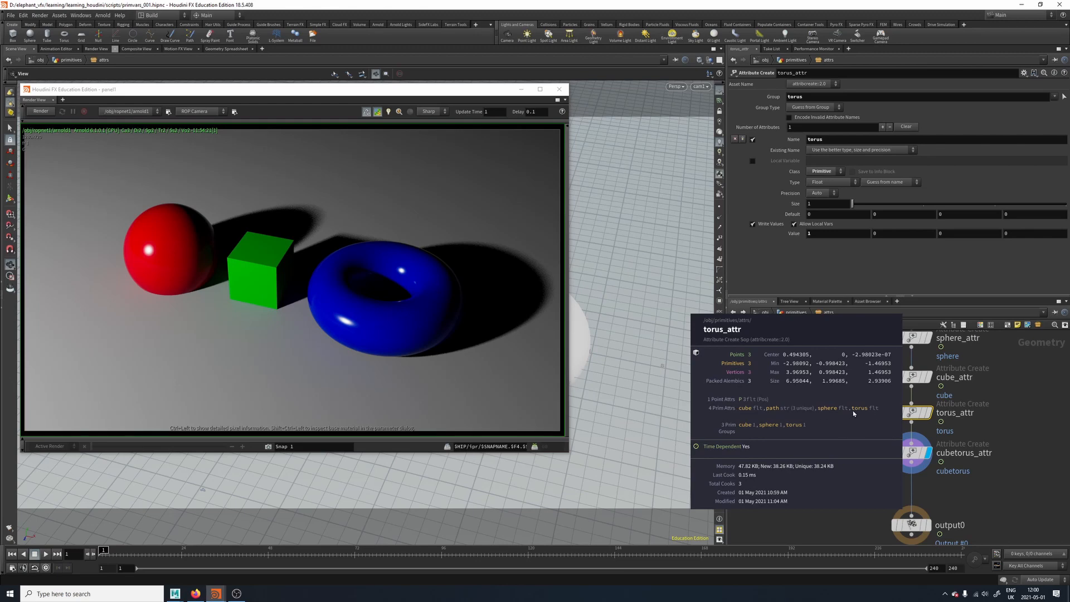
pyautogui.click(888, 487)
pyautogui.moveTo(840, 448); pyautogui.dragTo(889, 480, button='middle')
pyautogui.moveTo(890, 483); pyautogui.dragTo(860, 464, button='right')
pyautogui.moveTo(860, 464); pyautogui.dragTo(847, 453, button='middle')
pyautogui.moveTo(848, 453); pyautogui.dragTo(856, 449, button='right')
pyautogui.moveTo(857, 450); pyautogui.dragTo(829, 462, button='middle')
pyautogui.click(935, 377)
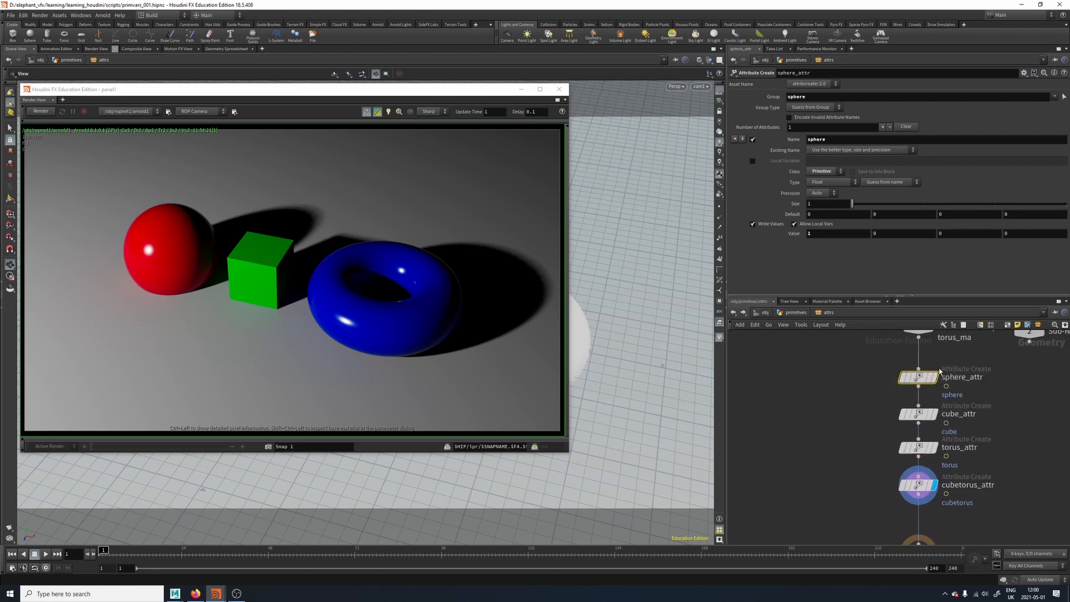
pyautogui.press('Down')
pyautogui.press('Down')
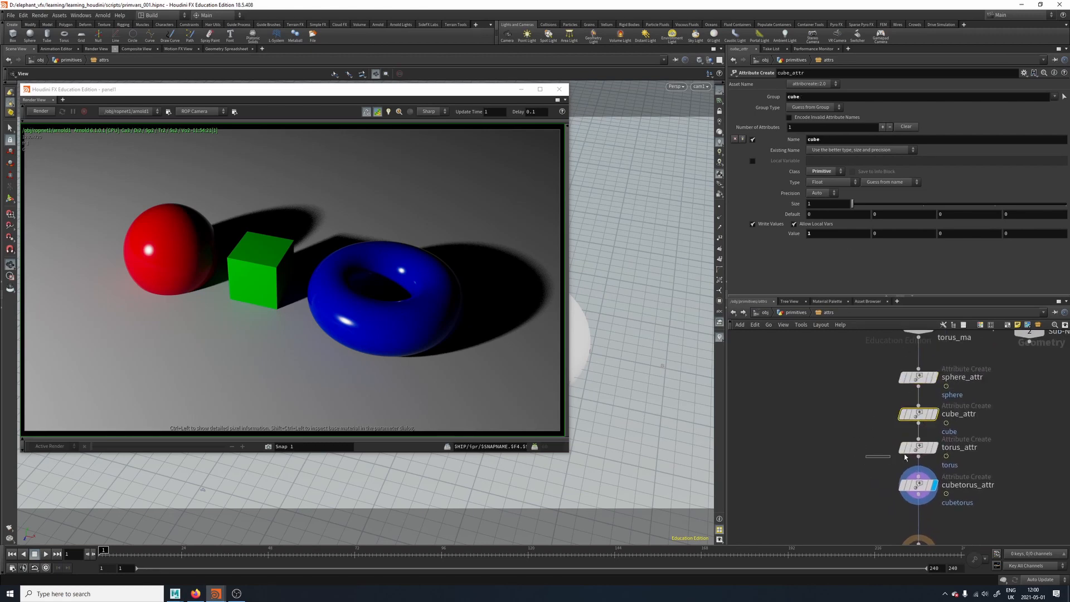
# Step: Branch a new Attribute Create node off the output of torus_attr and make it the displayed node
pyautogui.moveTo(859, 486); pyautogui.dragTo(914, 445, button='middle')
pyautogui.click(981, 422)
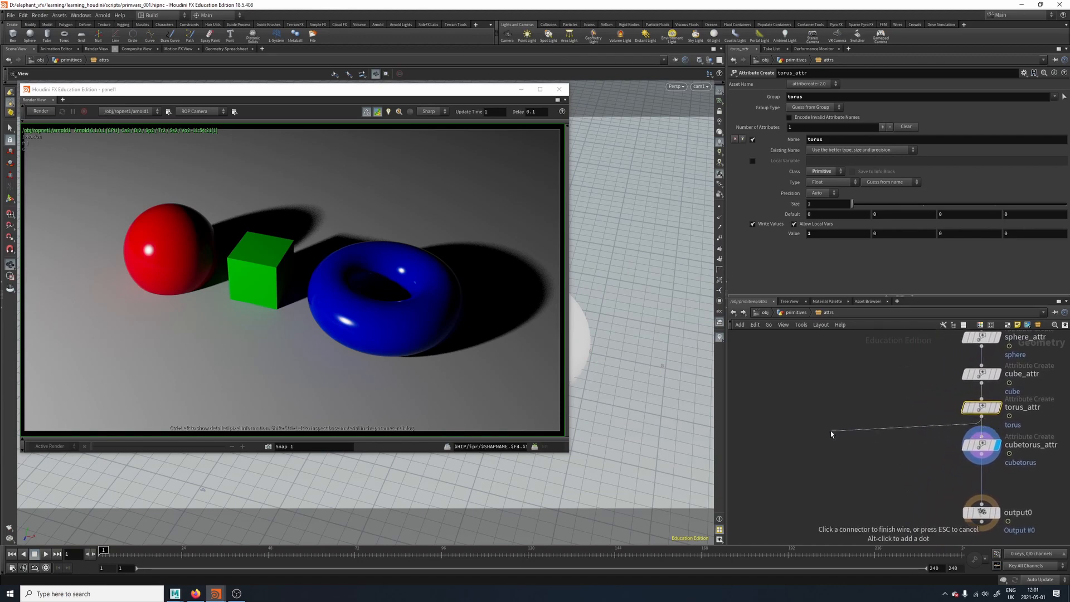
pyautogui.press('Tab')
pyautogui.write('attributecre')
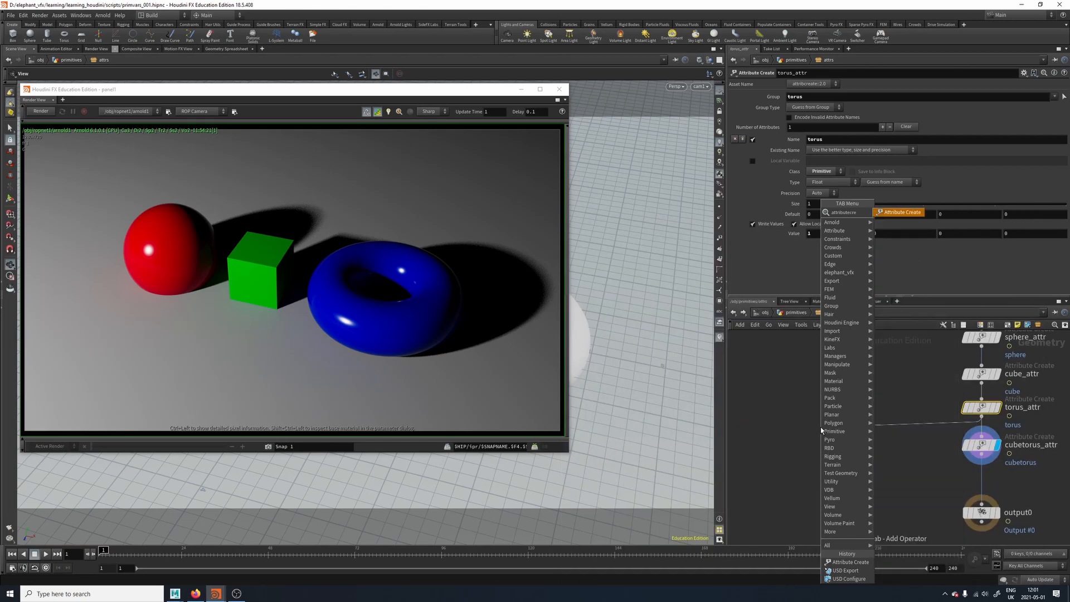
pyautogui.press('Return')
pyautogui.click(821, 427)
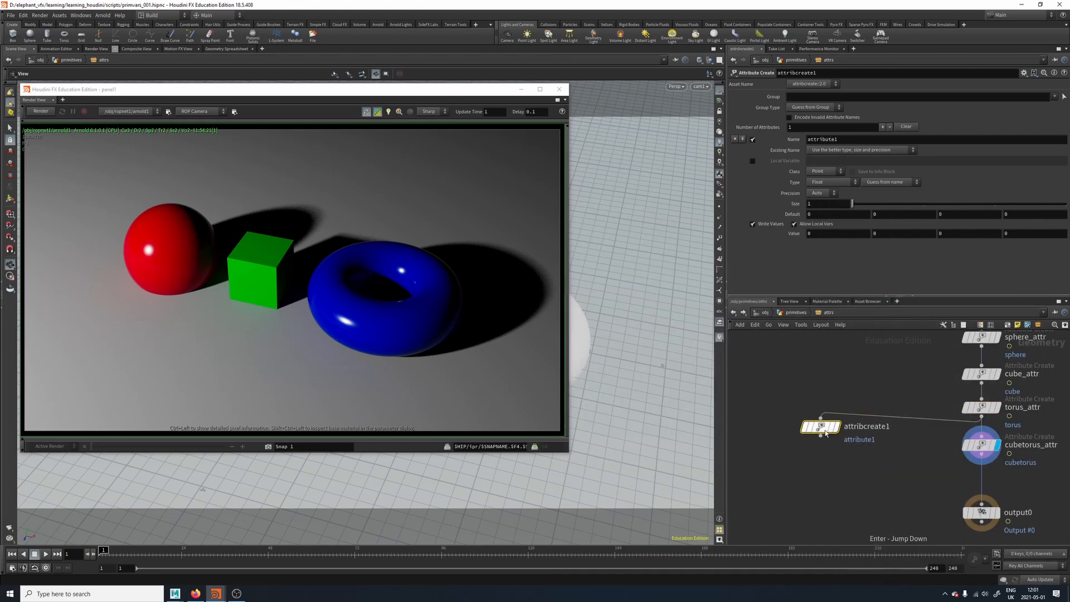
pyautogui.moveTo(836, 431); pyautogui.dragTo(831, 444)
pyautogui.click(825, 98)
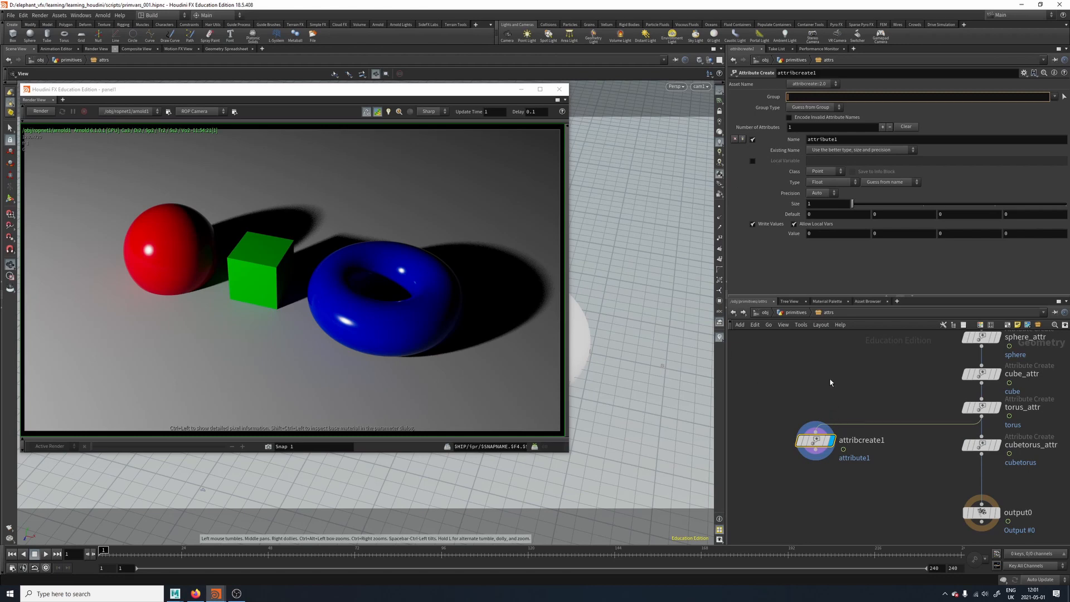
pyautogui.write('@path=**cube')
pyautogui.press('Return')
pyautogui.hotkey('ctrl', 'c')
pyautogui.press('End')
pyautogui.hotkey('ctrl', 'v')
pyautogui.press('BackSpace')
pyautogui.press('BackSpace')
pyautogui.press('BackSpace')
pyautogui.press('BackSpace')
pyautogui.write('*sphere*')
pyautogui.press('Return')
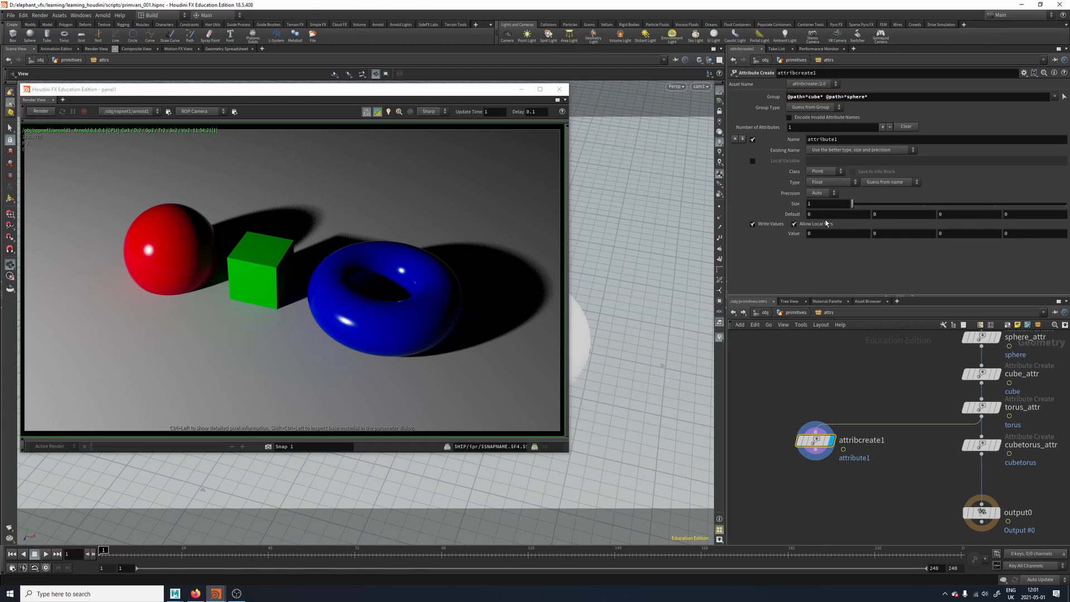
# Step: Set the new node's attribute class to Primitive and its attribute name to $OS
pyautogui.click(826, 171)
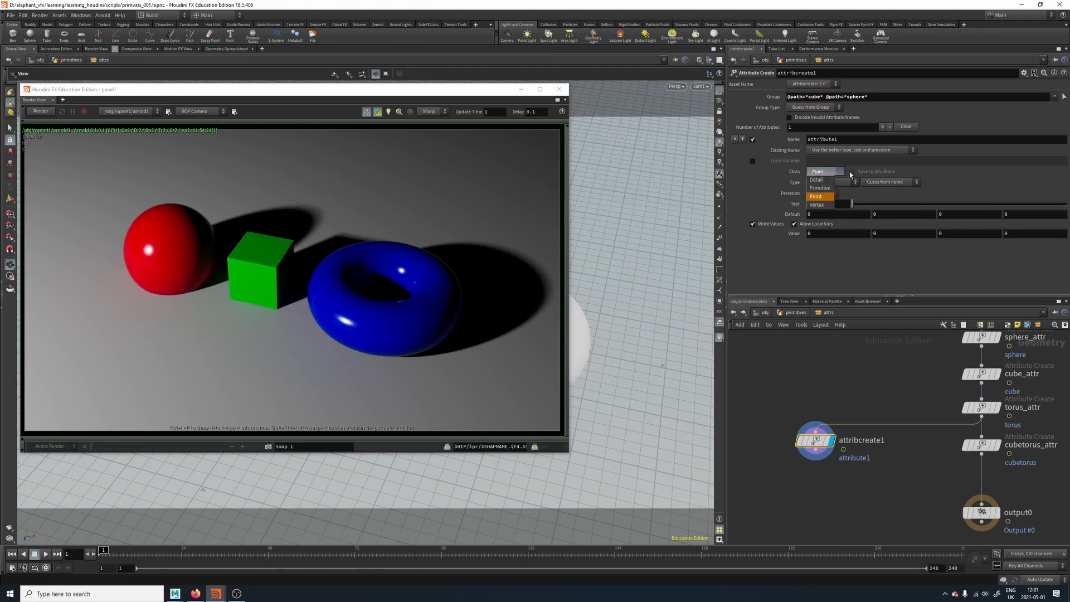
pyautogui.click(823, 182)
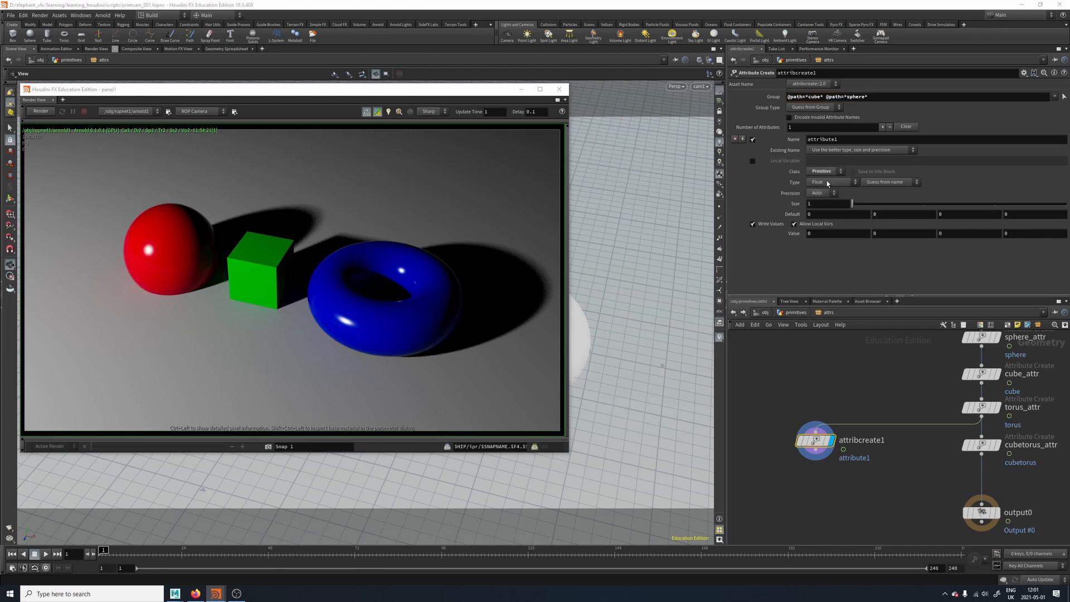
pyautogui.click(851, 139)
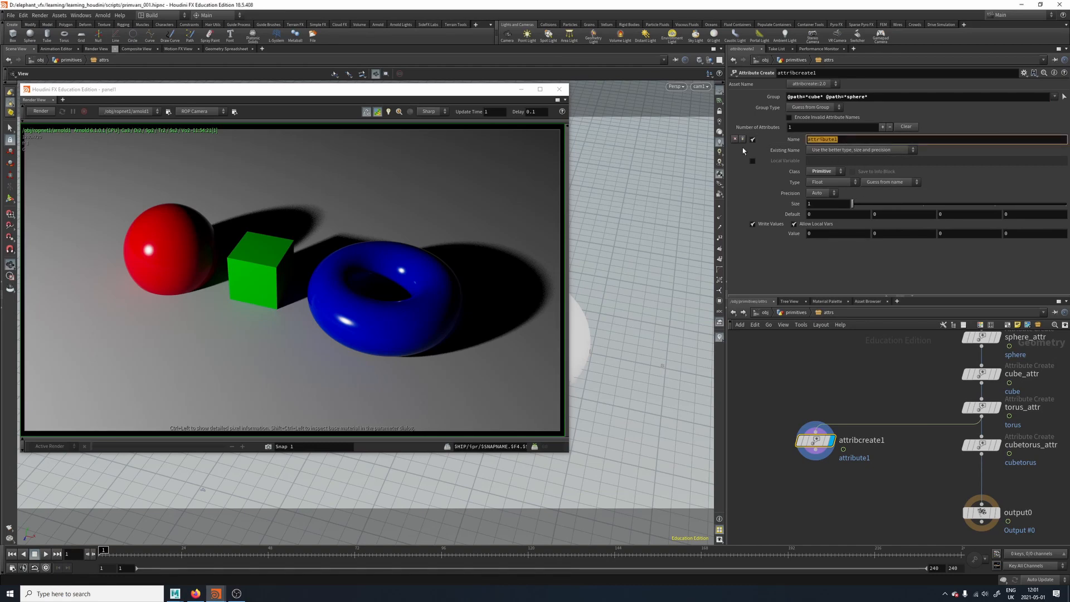
pyautogui.write('$OS')
pyautogui.press('Return')
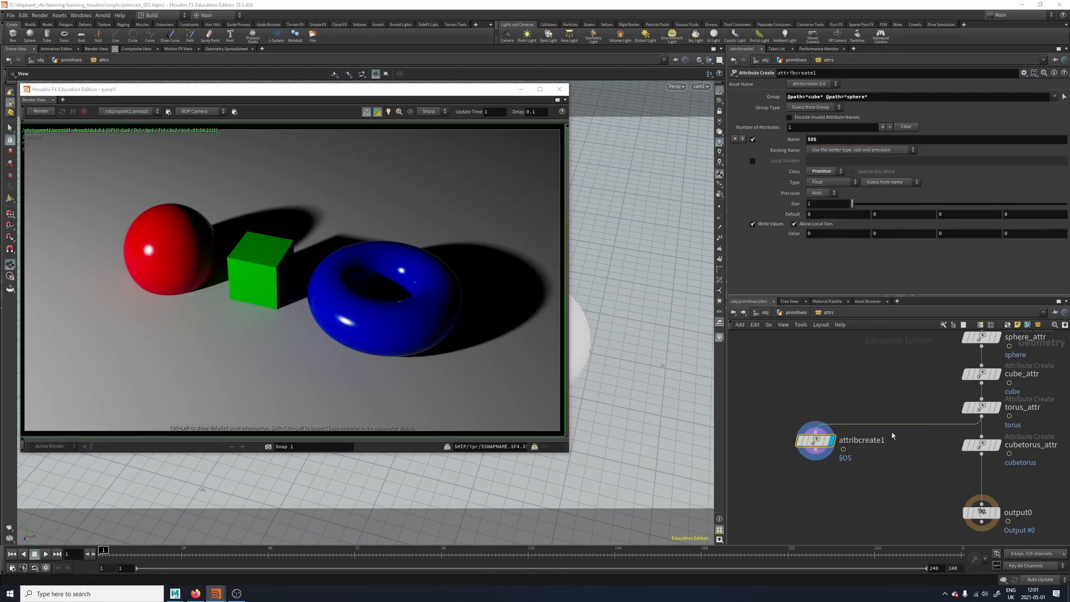
# Step: Rename the new Attribute Create node as cubesphere and set its first value component to 1
pyautogui.doubleClick(858, 440)
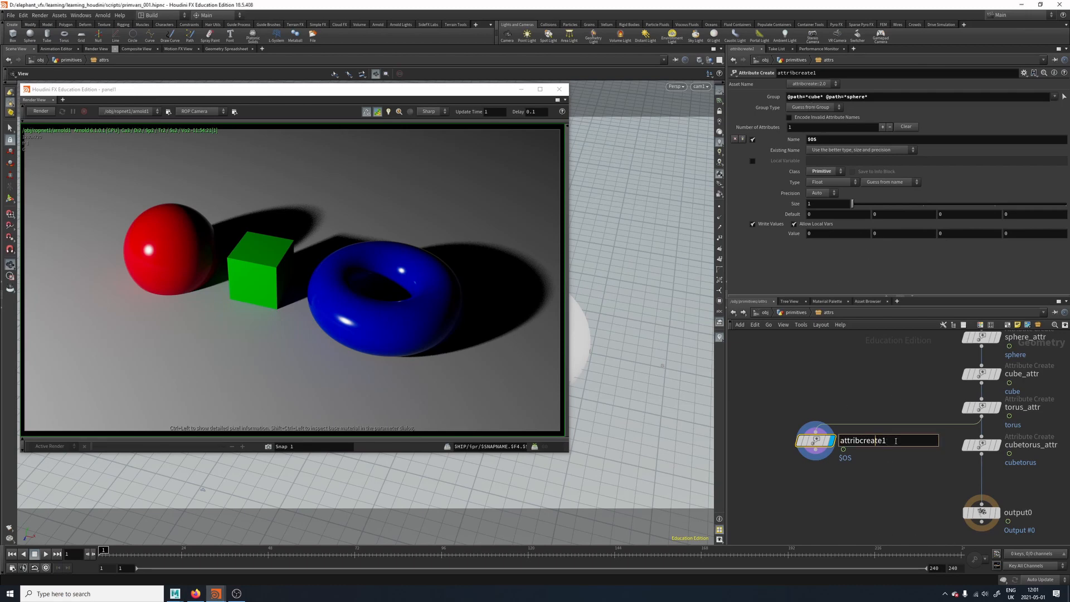
pyautogui.write('cubesphere')
pyautogui.press('Return')
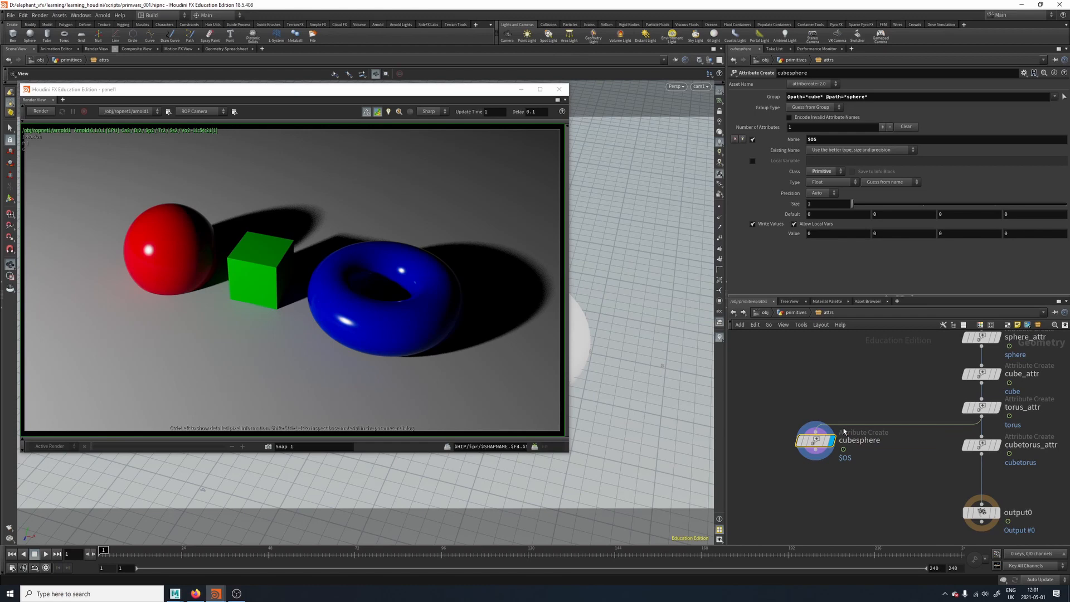
pyautogui.doubleClick(816, 234)
pyautogui.write('1')
pyautogui.press('Tab')
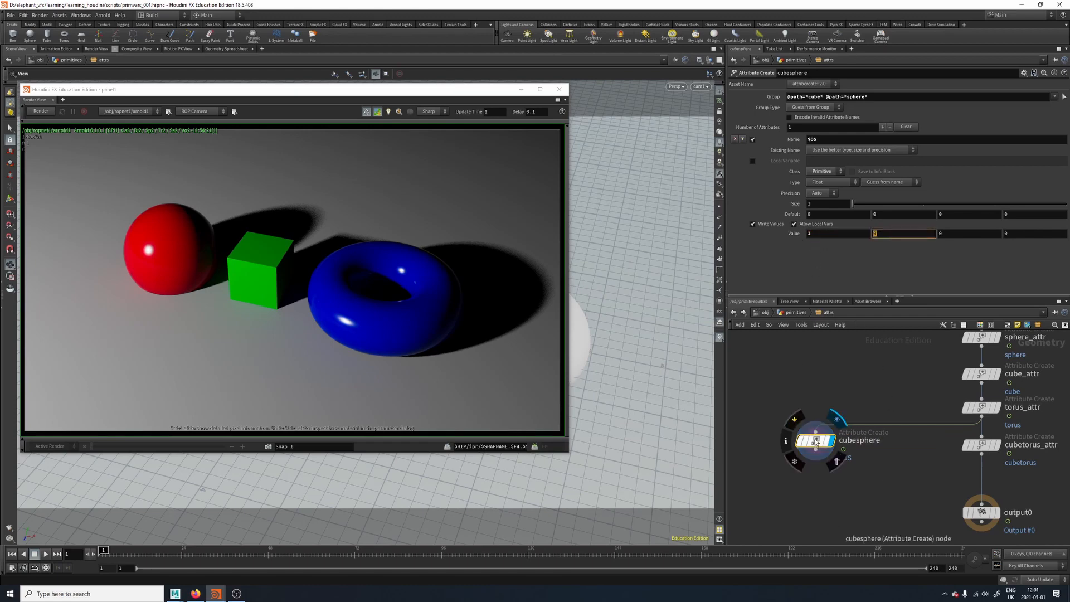
# Step: Inspect the primitive attributes in the cubesphere node's info and delete the node
pyautogui.middleClick(815, 443)
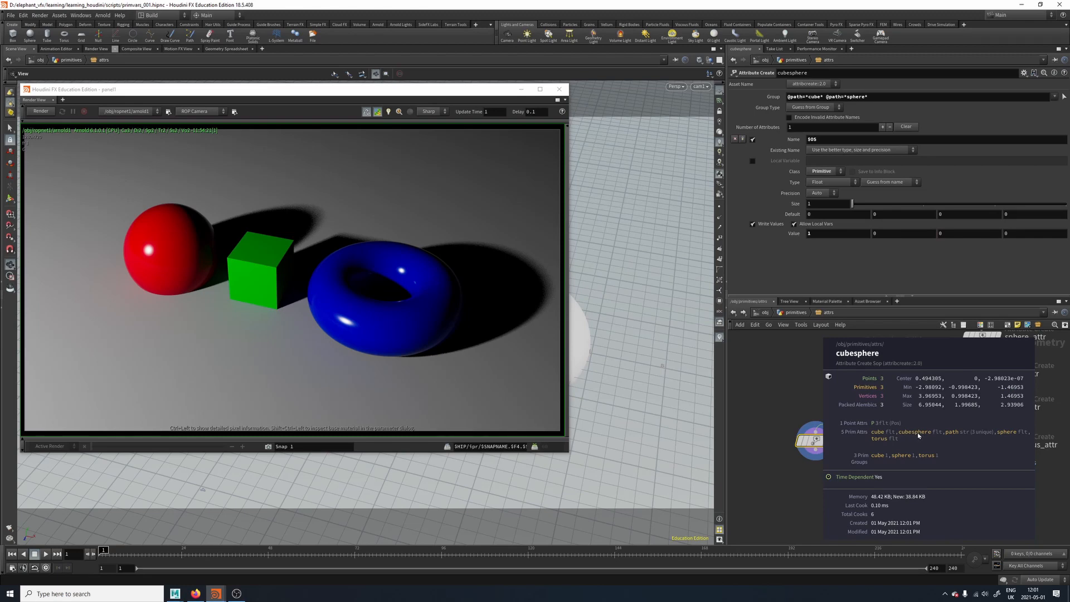
pyautogui.moveTo(867, 481); pyautogui.dragTo(845, 463, button='middle')
pyautogui.press('Delete')
# Step: Examine the group and attribute name settings of cubetorus_attr and its connection to the output node
pyautogui.click(898, 430)
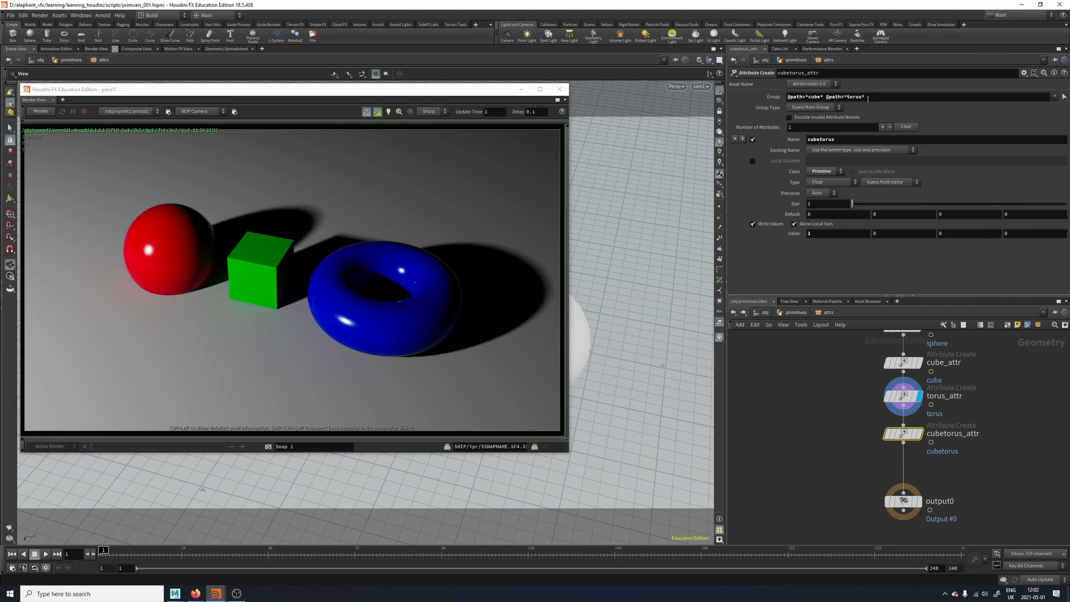
pyautogui.moveTo(846, 433)
pyautogui.mouseDown(button='middle')
pyautogui.moveTo(826, 501)
pyautogui.moveTo(846, 432)
pyautogui.mouseUp(button='middle')
pyautogui.moveTo(950, 482); pyautogui.dragTo(950, 430, button='middle')
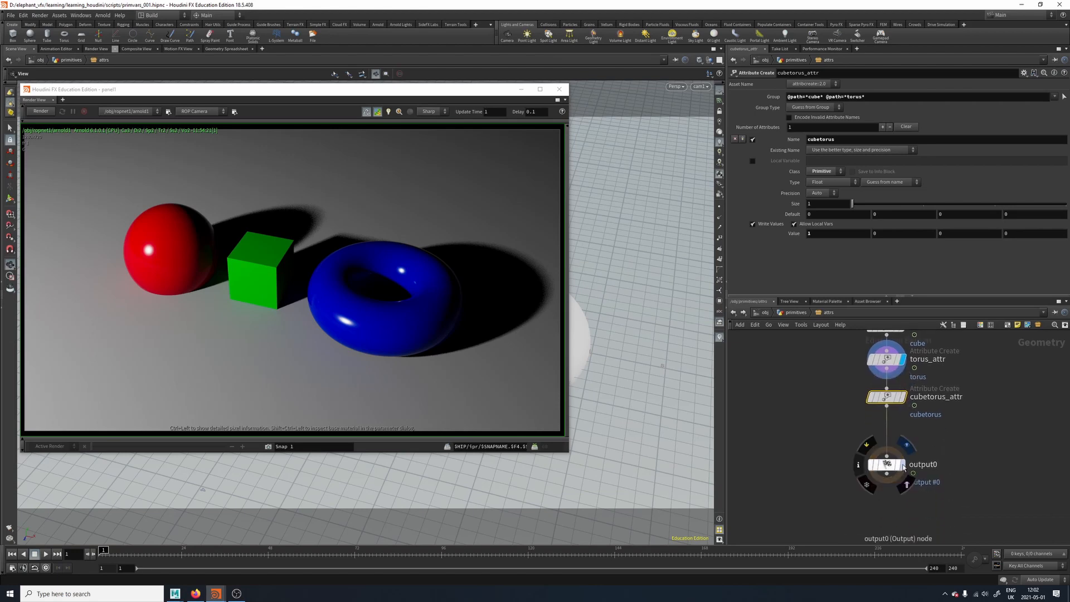
pyautogui.moveTo(803, 366); pyautogui.dragTo(816, 447, button='middle')
# Step: Return to the primitives network and follow the material path on the master_ma node to master_mtl
pyautogui.click(796, 313)
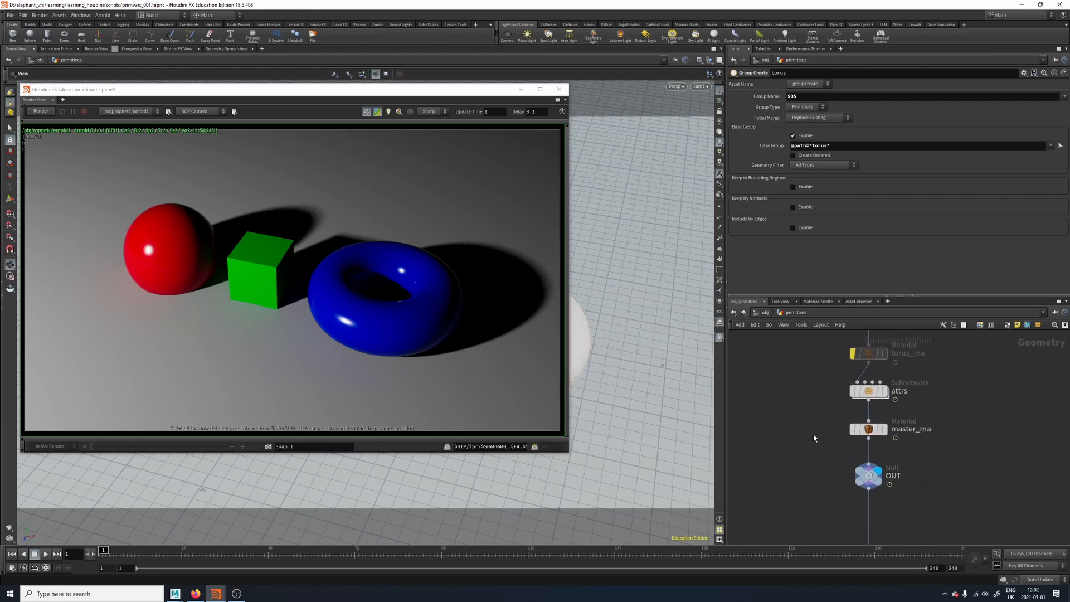
pyautogui.click(868, 429)
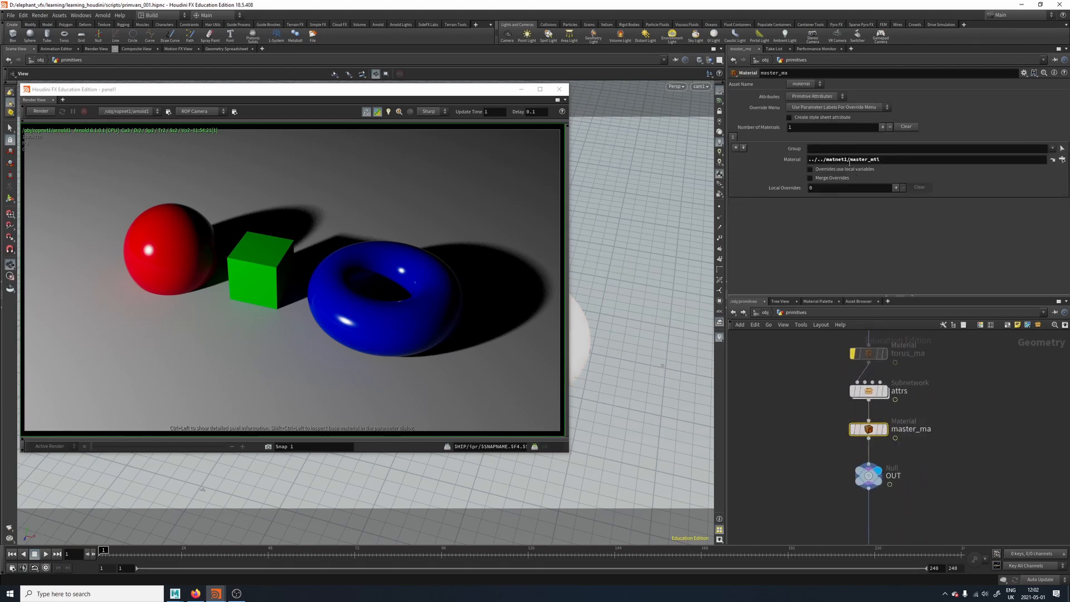
pyautogui.moveTo(849, 160); pyautogui.dragTo(896, 161)
pyautogui.click(1050, 161)
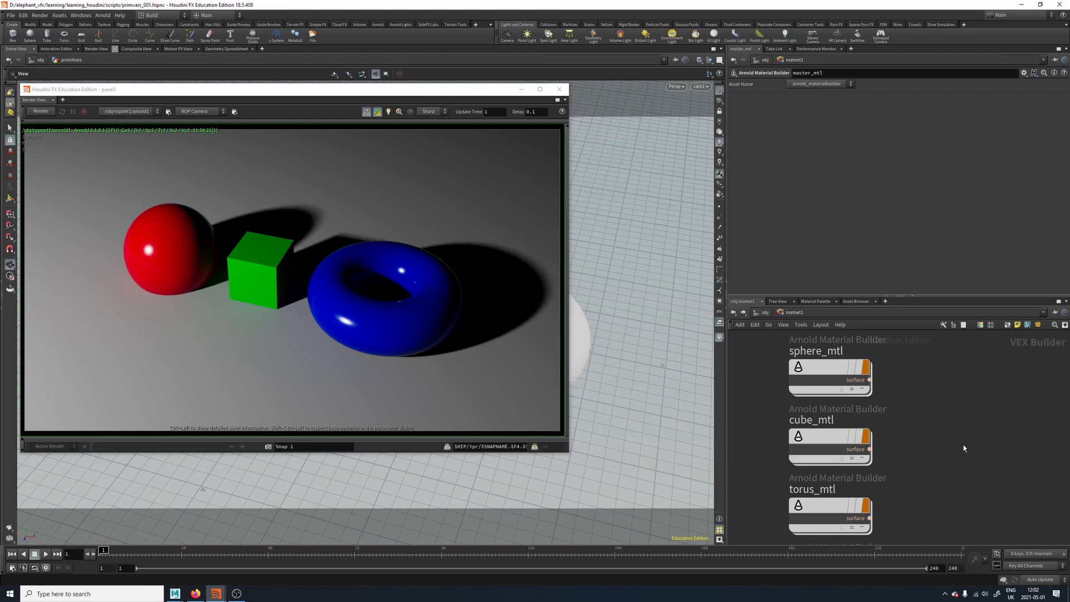
# Step: Open the shader network inside the master_mtl Arnold Material Builder
pyautogui.moveTo(927, 481); pyautogui.dragTo(948, 422, button='middle')
pyautogui.moveTo(948, 423); pyautogui.dragTo(954, 385, button='right')
pyautogui.moveTo(955, 451); pyautogui.dragTo(955, 394, button='middle')
pyautogui.moveTo(954, 398); pyautogui.dragTo(934, 420, button='right')
pyautogui.moveTo(934, 420); pyautogui.dragTo(955, 445, button='middle')
pyautogui.moveTo(954, 445); pyautogui.dragTo(960, 441, button='right')
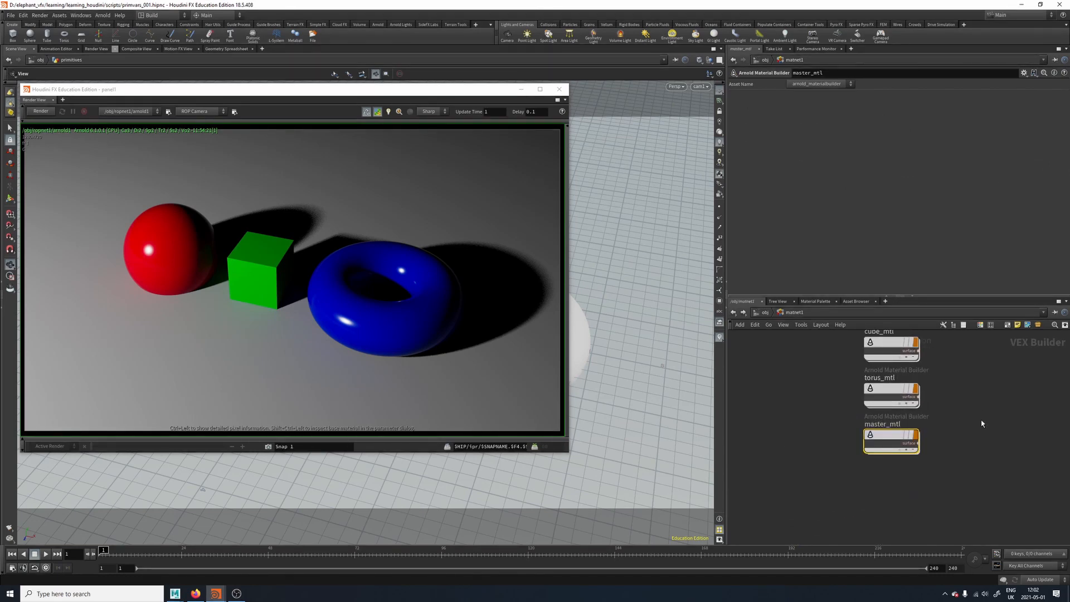
pyautogui.doubleClick(891, 441)
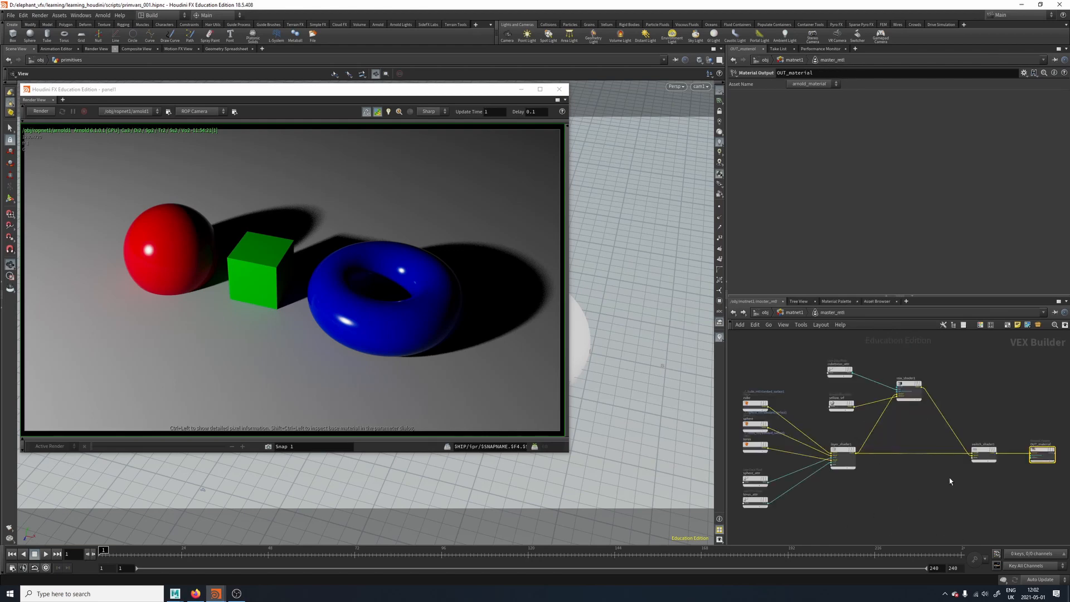
# Step: Examine the target paths of the cube, sphere and torus Fetch nodes in the master_mtl network
pyautogui.moveTo(886, 510); pyautogui.dragTo(982, 495, button='middle')
pyautogui.moveTo(940, 490); pyautogui.dragTo(960, 489, button='right')
pyautogui.moveTo(941, 482); pyautogui.dragTo(916, 522, button='middle')
pyautogui.moveTo(921, 507); pyautogui.dragTo(951, 507, button='right')
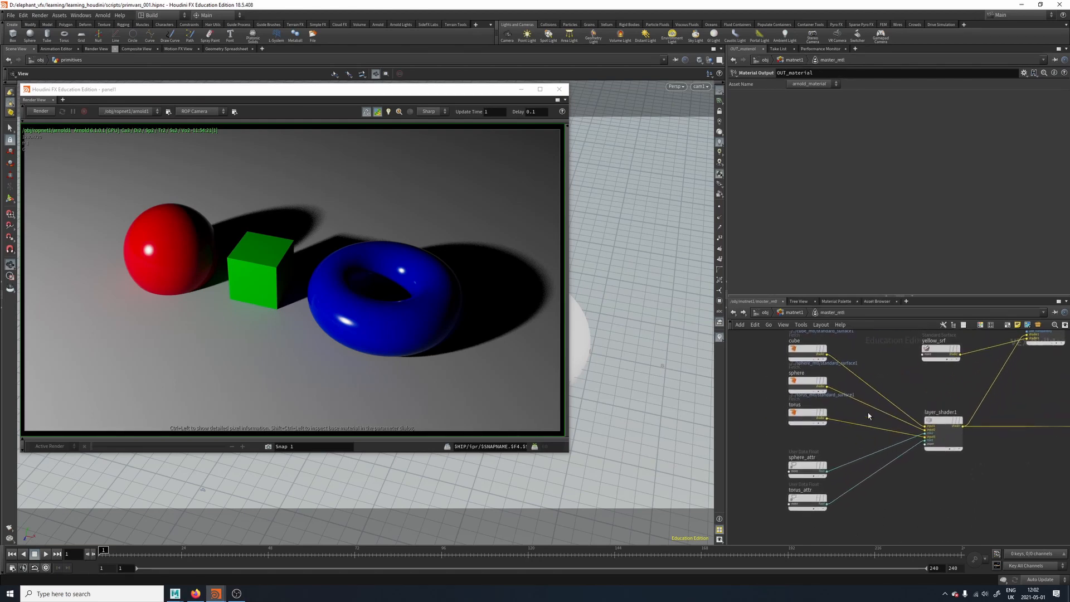
pyautogui.click(801, 384)
pyautogui.click(803, 352)
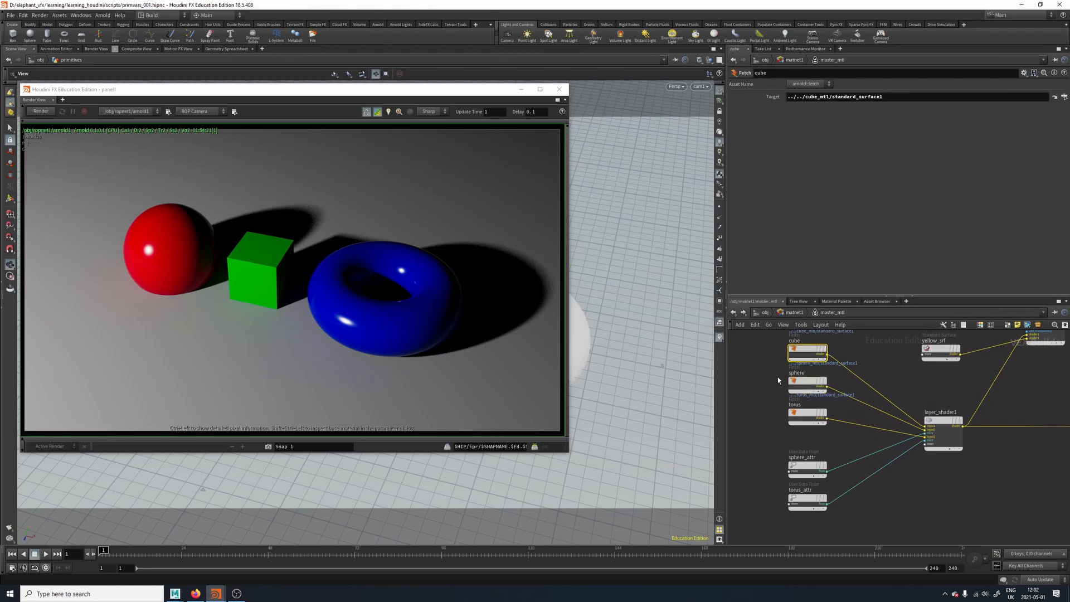
pyautogui.click(801, 386)
pyautogui.click(802, 415)
pyautogui.click(807, 353)
pyautogui.click(807, 385)
pyautogui.click(805, 415)
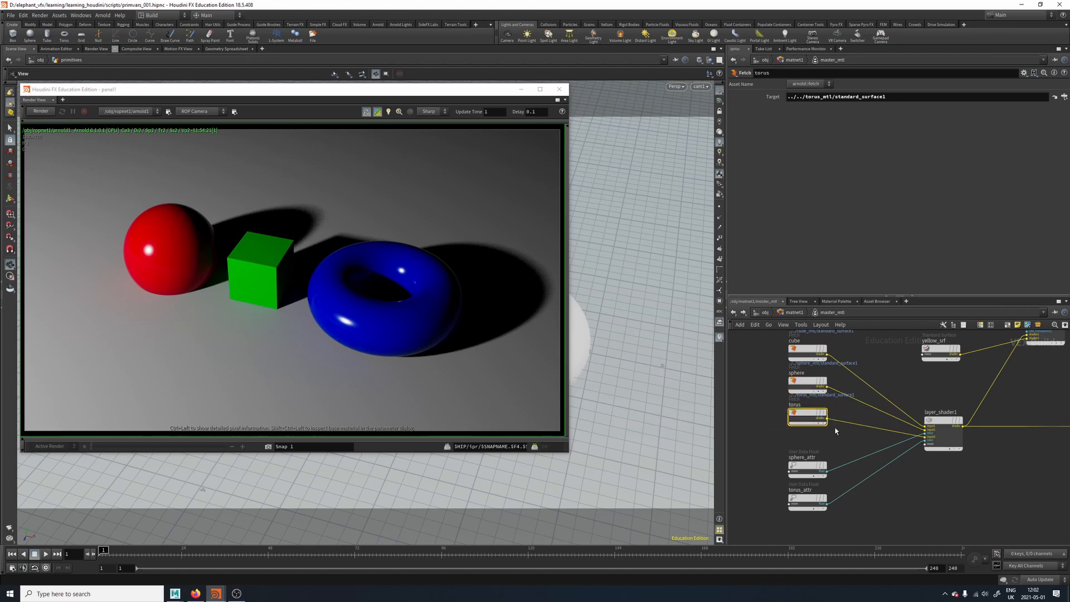
# Step: Examine how the cube, sphere and torus Fetch nodes feed the inputs of layer_shader1
pyautogui.scroll(3, 854, 452)
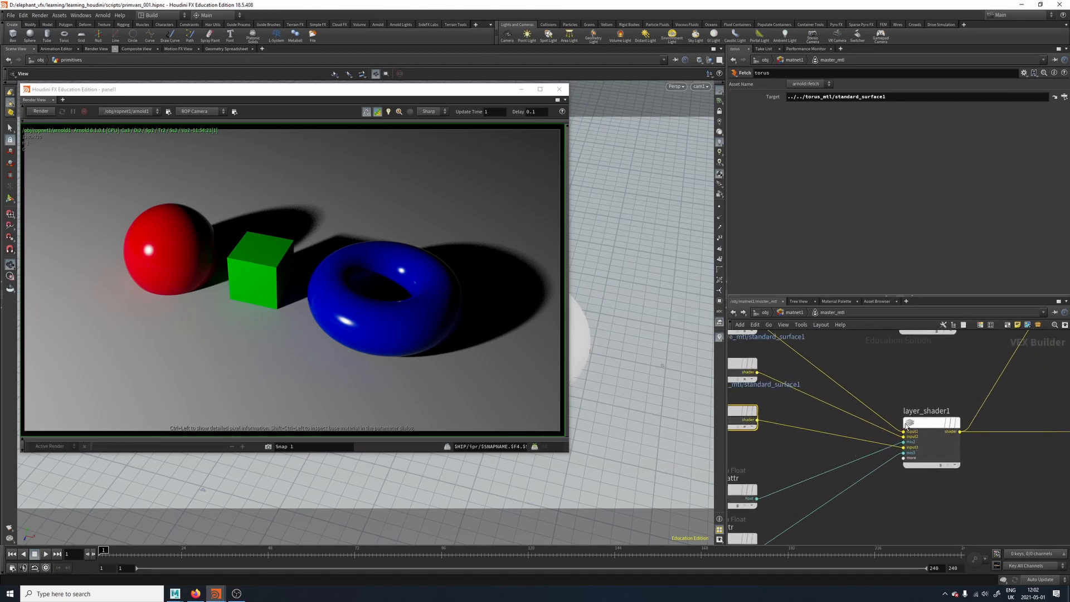
pyautogui.moveTo(924, 424)
pyautogui.moveTo(857, 373); pyautogui.dragTo(891, 422, button='middle')
pyautogui.click(768, 374)
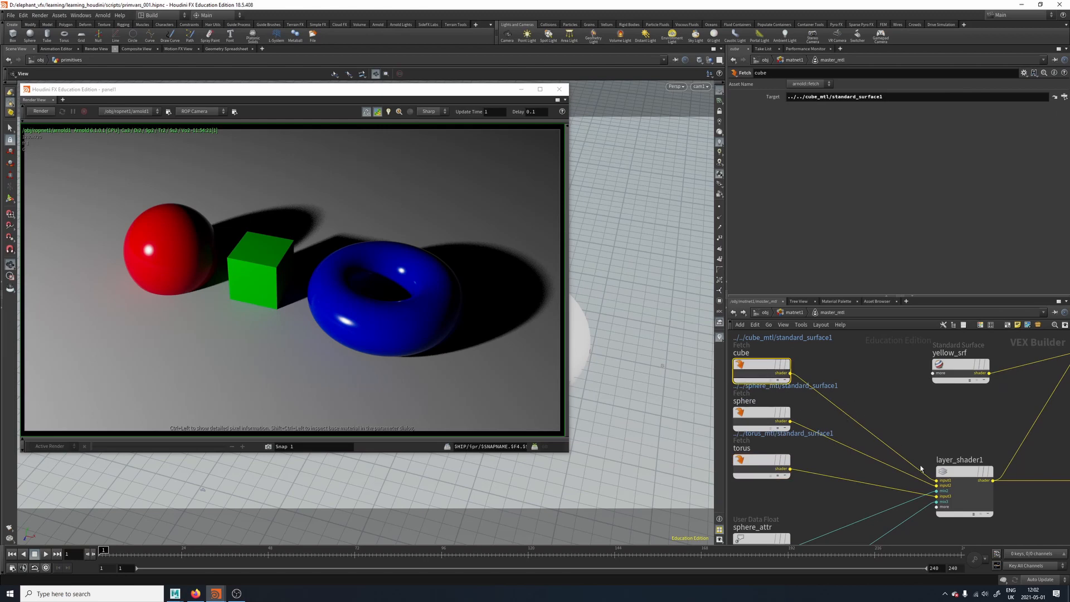
pyautogui.click(759, 464)
pyautogui.scroll(-3, 869, 409)
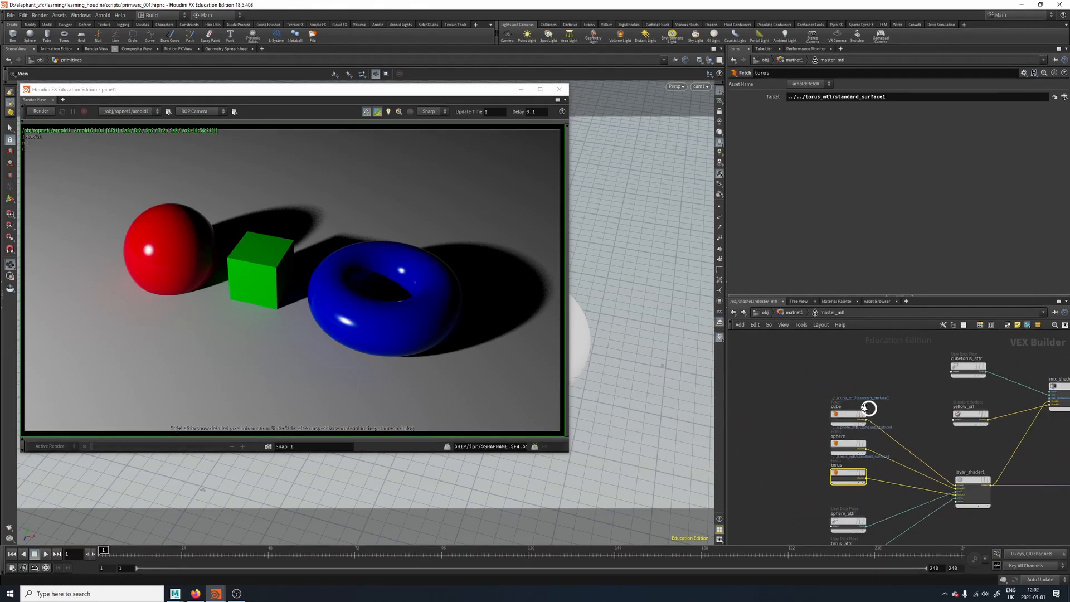
# Step: Add a Standard Surface node to the master_mtl network above the cube Fetch node and start a wire from its output
pyautogui.press('Tab')
pyautogui.write('surfa')
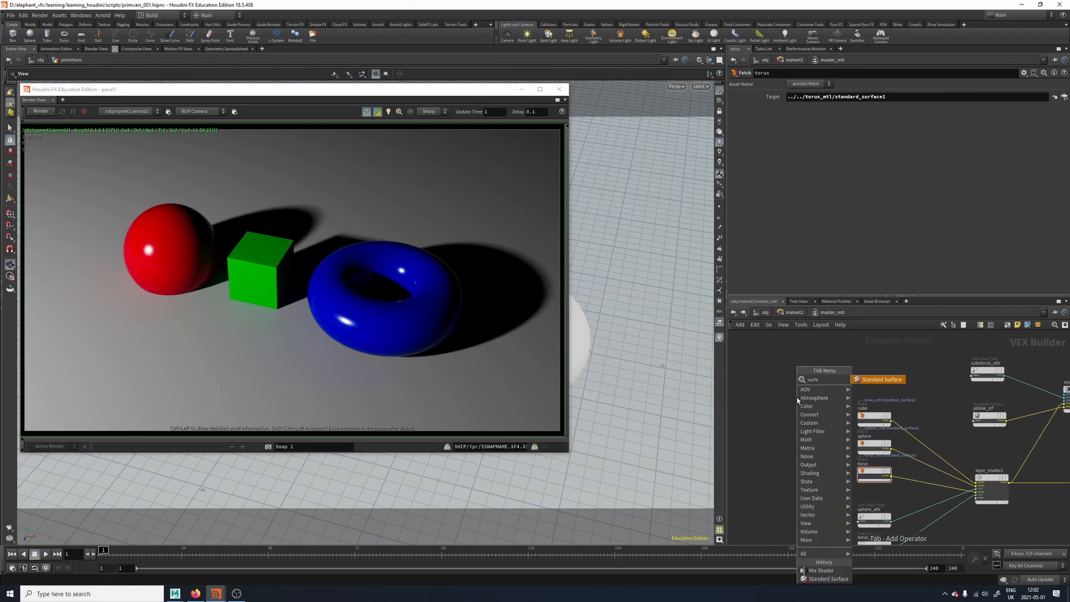
pyautogui.press('Return')
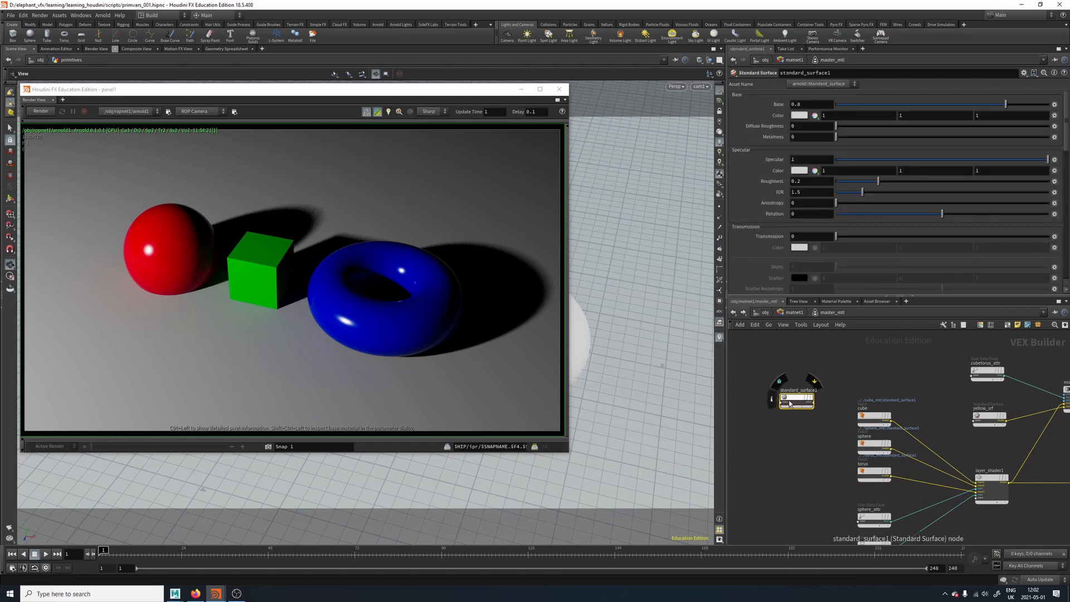
pyautogui.click(857, 373)
pyautogui.click(856, 371)
pyautogui.click(866, 381)
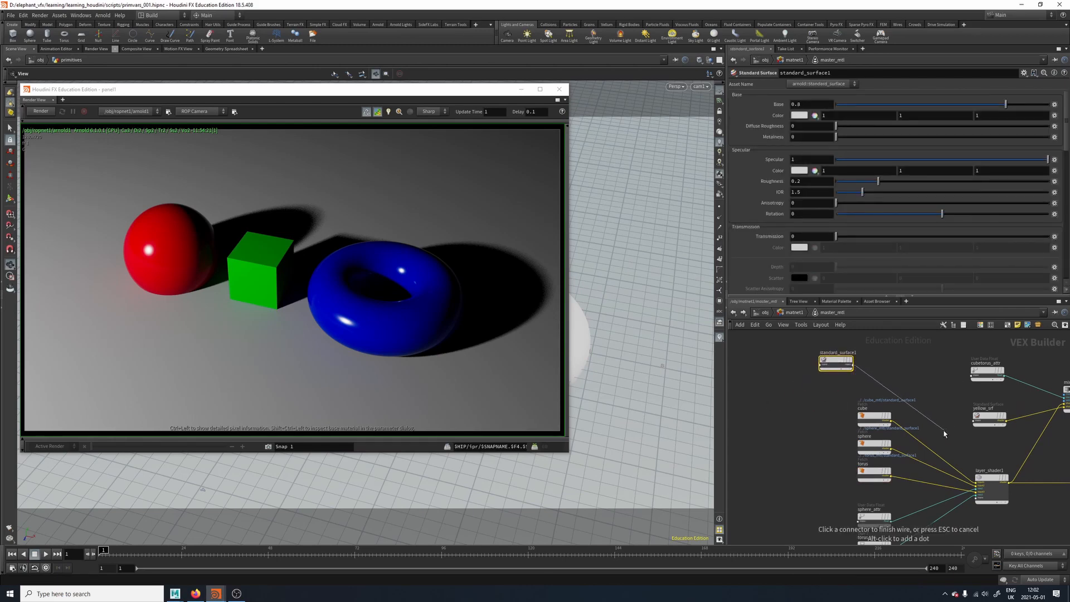
# Step: Cancel the unfinished wire and delete the newly added Standard Surface node
pyautogui.scroll(2, 891, 379)
pyautogui.moveTo(893, 359); pyautogui.dragTo(984, 470, button='middle')
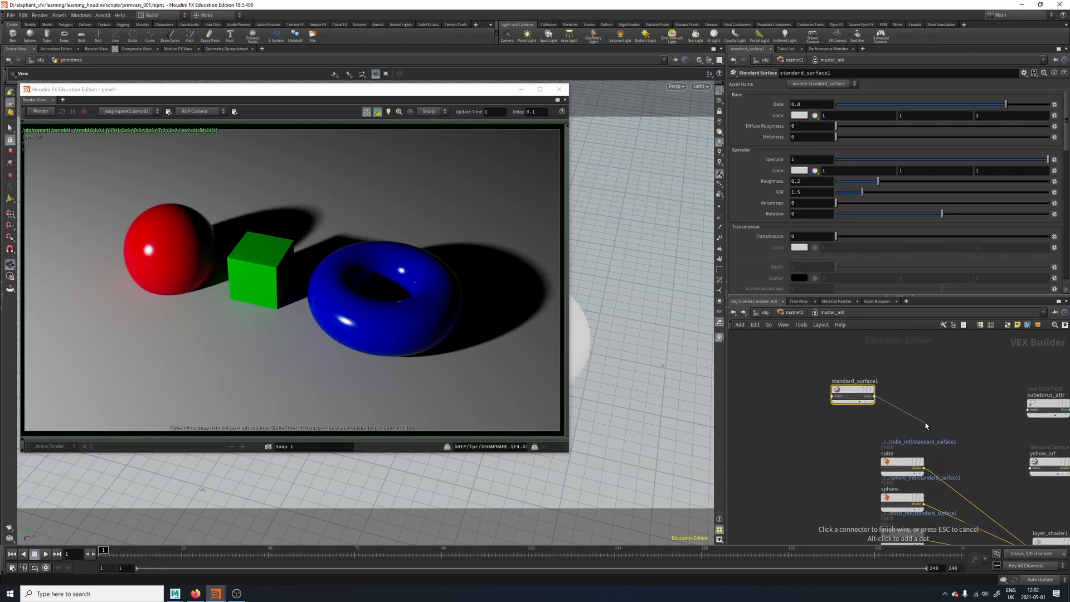
pyautogui.press('Escape')
pyautogui.moveTo(839, 432); pyautogui.dragTo(869, 445, button='middle')
pyautogui.moveTo(840, 432); pyautogui.dragTo(925, 374)
pyautogui.moveTo(869, 395); pyautogui.dragTo(868, 377)
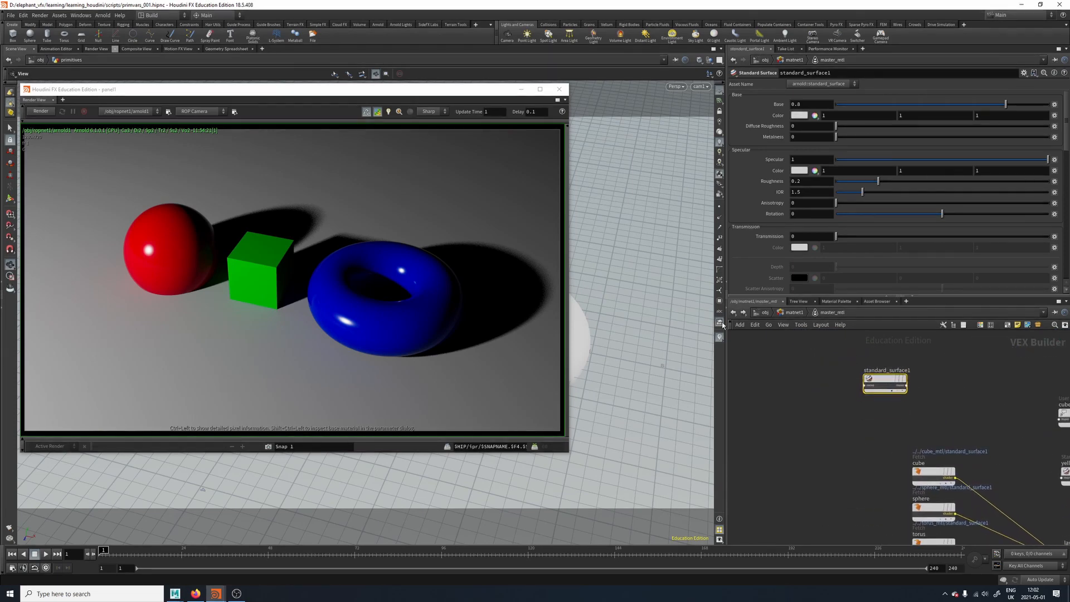
pyautogui.press('Delete')
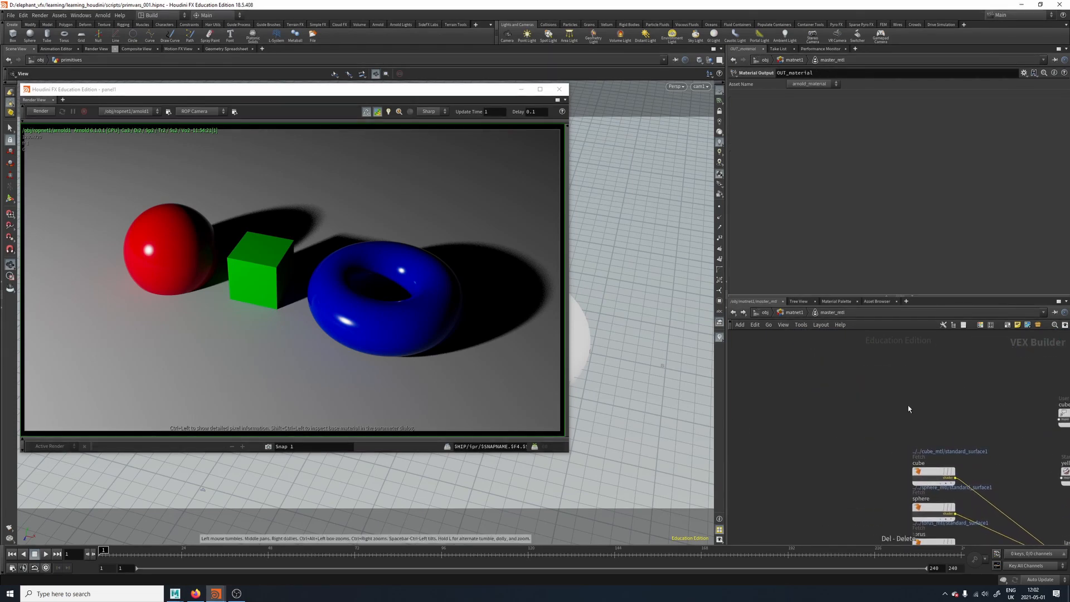
# Step: Examine the group of cube, sphere and torus Fetch nodes in the master_mtl network
pyautogui.scroll(-3, 850, 397)
pyautogui.moveTo(908, 406); pyautogui.dragTo(800, 367, button='middle')
pyautogui.moveTo(816, 387); pyautogui.dragTo(857, 456)
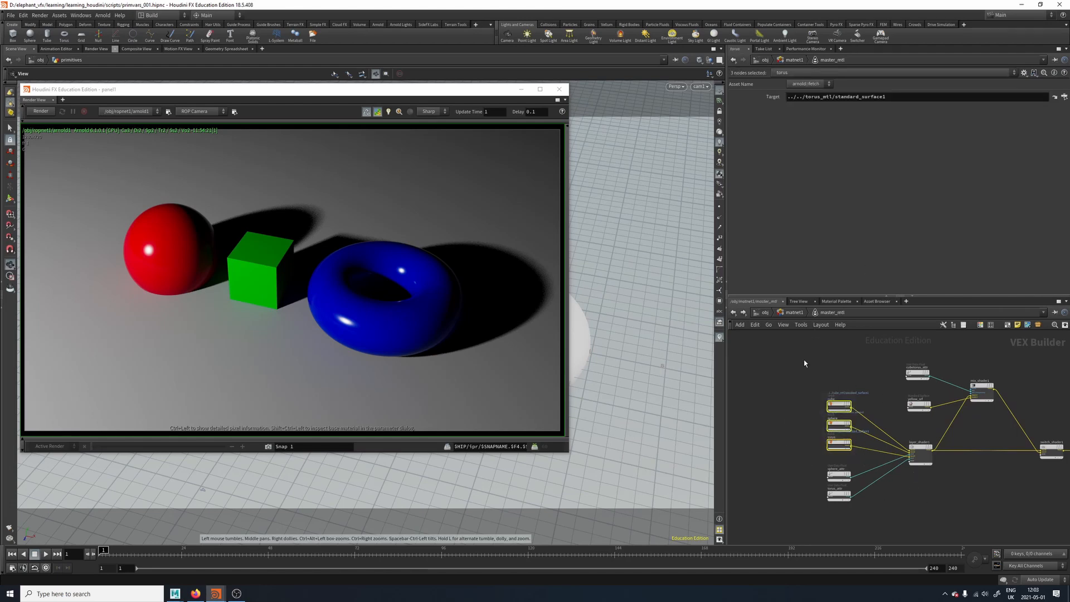
pyautogui.click(791, 405)
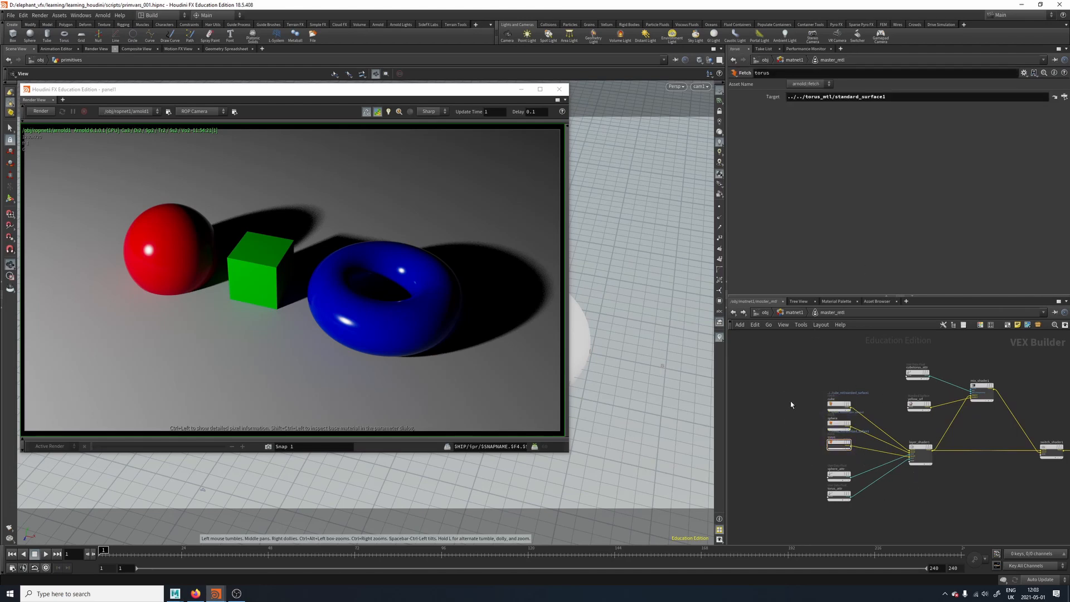
pyautogui.scroll(3, 798, 419)
pyautogui.moveTo(800, 415); pyautogui.dragTo(804, 441, button='middle')
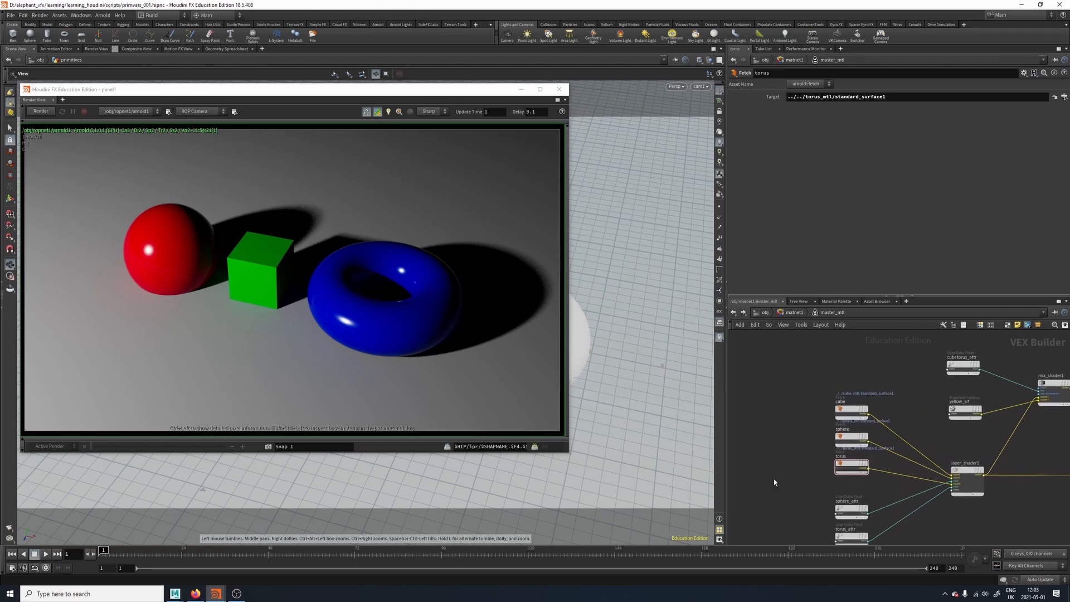
# Step: Inspect the shader network inside cube_mtl, then return to the master_mtl network
pyautogui.click(793, 316)
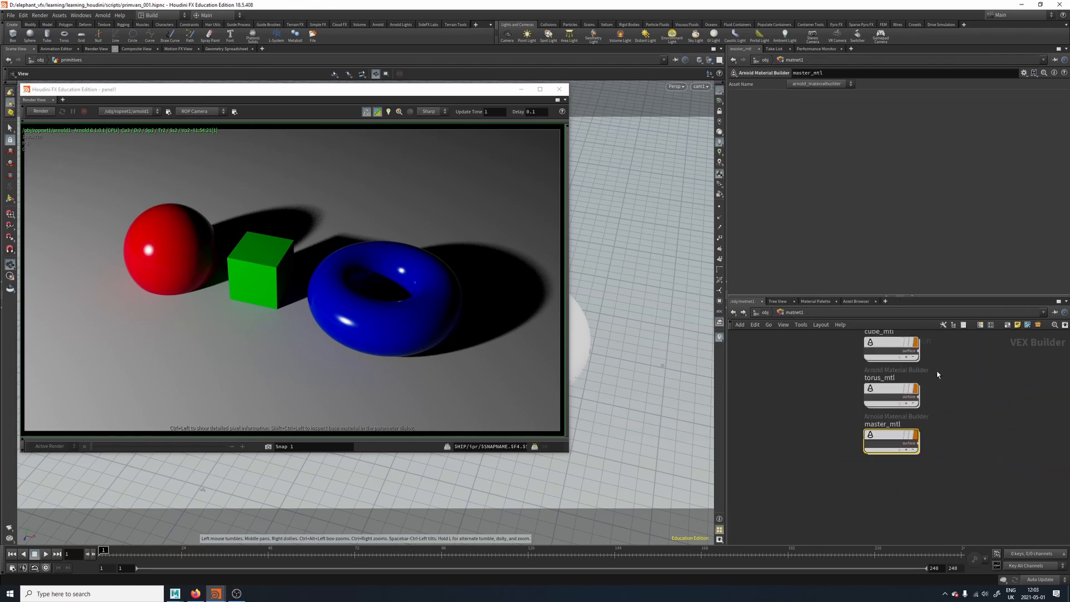
pyautogui.doubleClick(892, 423)
pyautogui.scroll(-5, 839, 370)
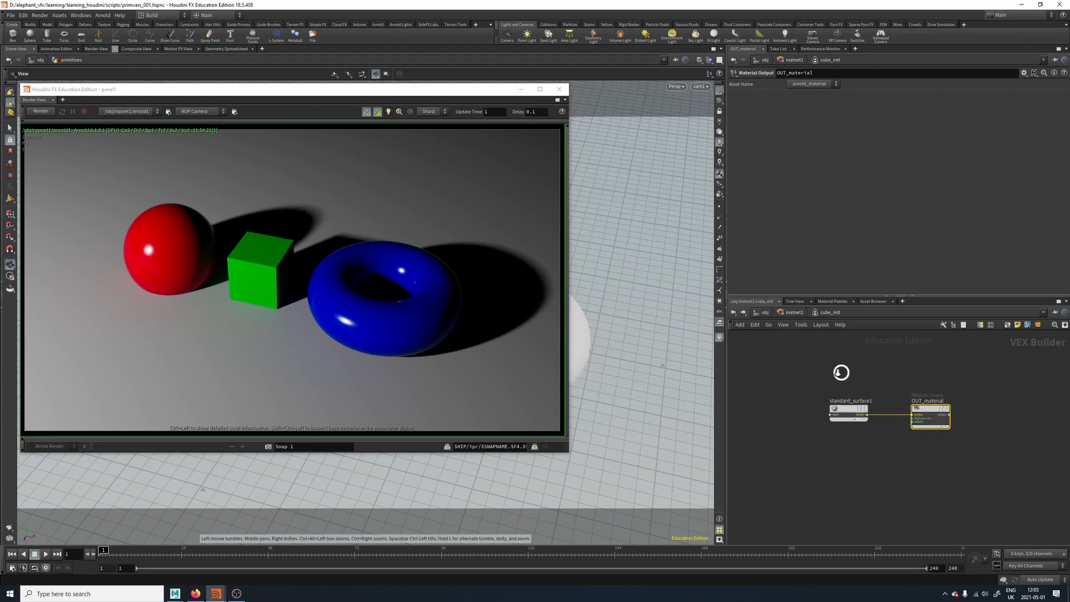
pyautogui.click(768, 313)
pyautogui.doubleClick(965, 417)
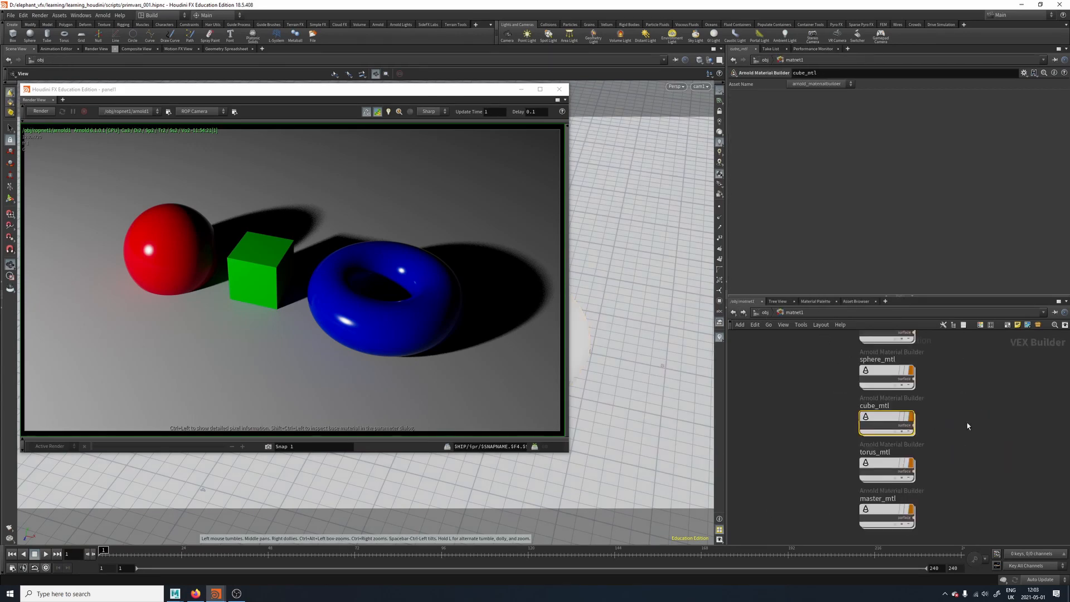
pyautogui.doubleClick(878, 513)
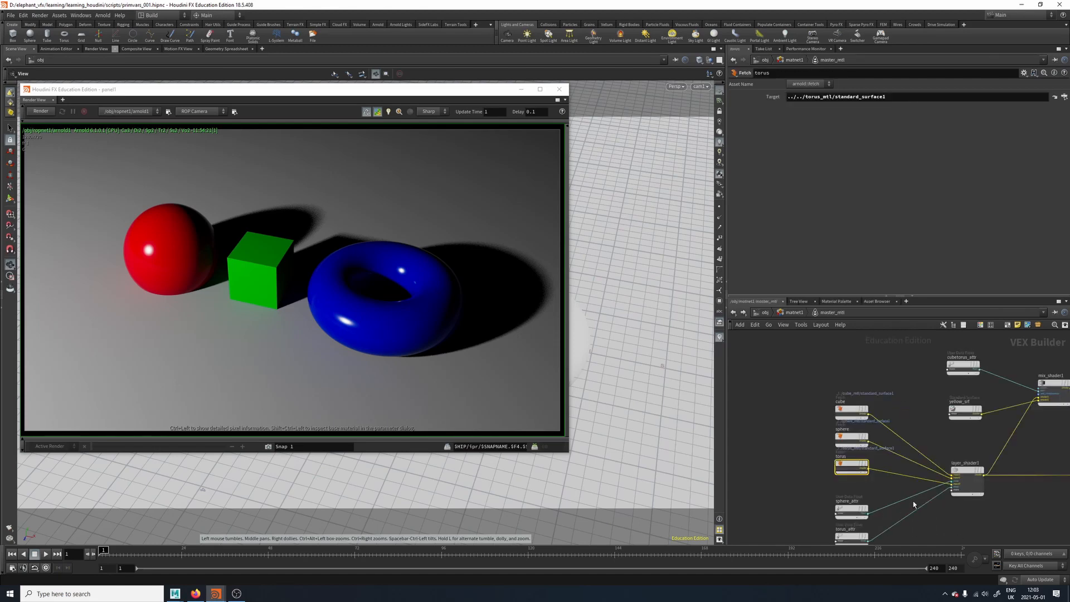
# Step: Inspect the attribute names on the sphere_attr and torus_attr User Data Float nodes
pyautogui.moveTo(805, 490); pyautogui.dragTo(805, 377, button='middle')
pyautogui.moveTo(821, 462); pyautogui.dragTo(869, 381)
pyautogui.scroll(4, 817, 440)
pyautogui.click(858, 427)
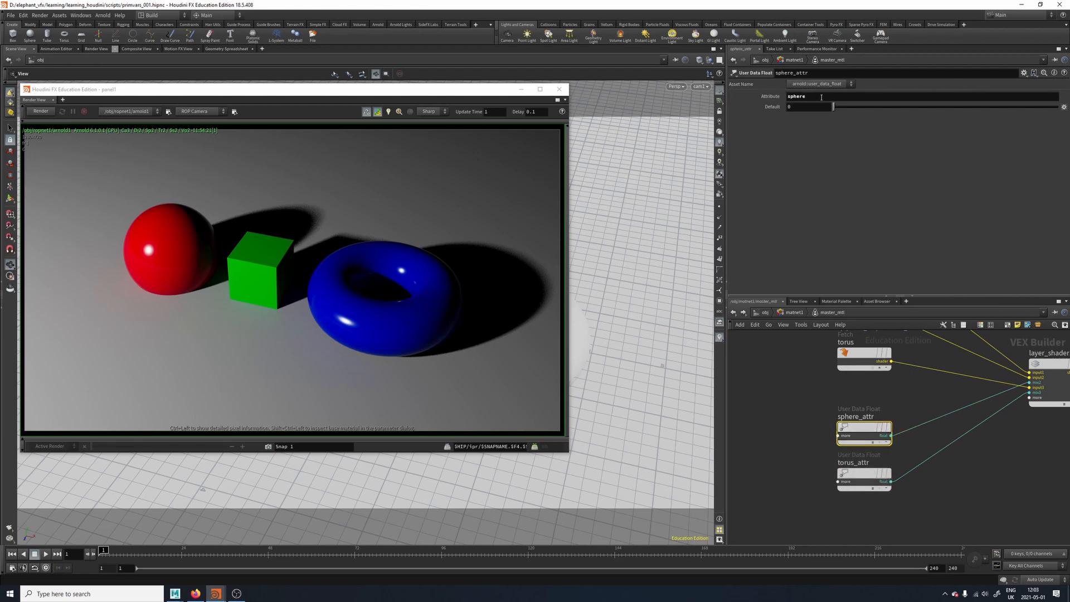
pyautogui.moveTo(787, 96); pyautogui.dragTo(819, 98)
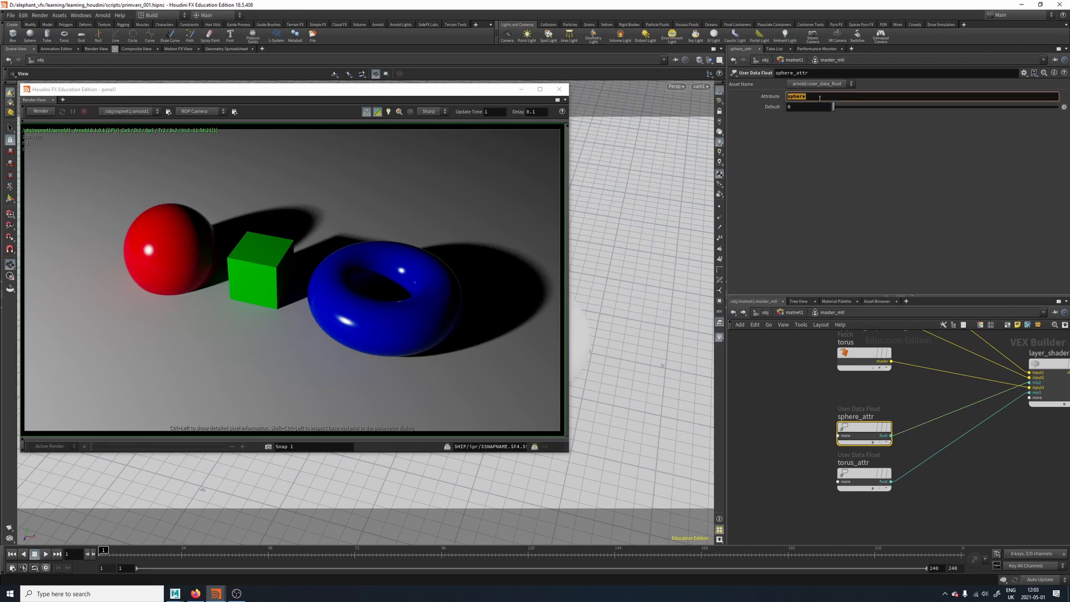
pyautogui.click(852, 478)
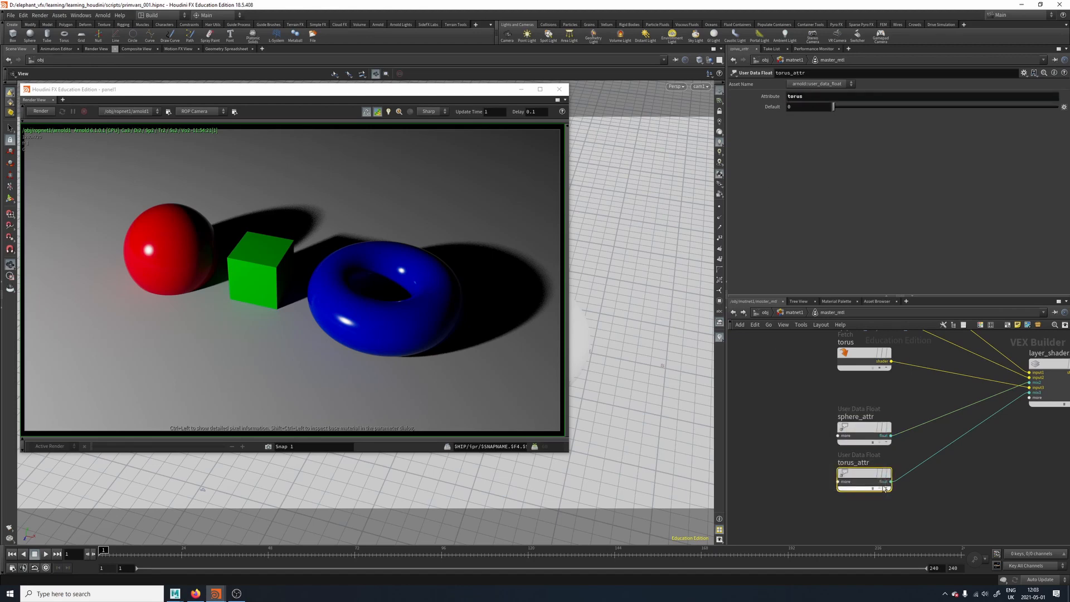
# Step: Follow the cube Fetch node's target to the Standard Surface in cube_mtl and return to master_mtl
pyautogui.moveTo(792, 417); pyautogui.dragTo(792, 504, button='middle')
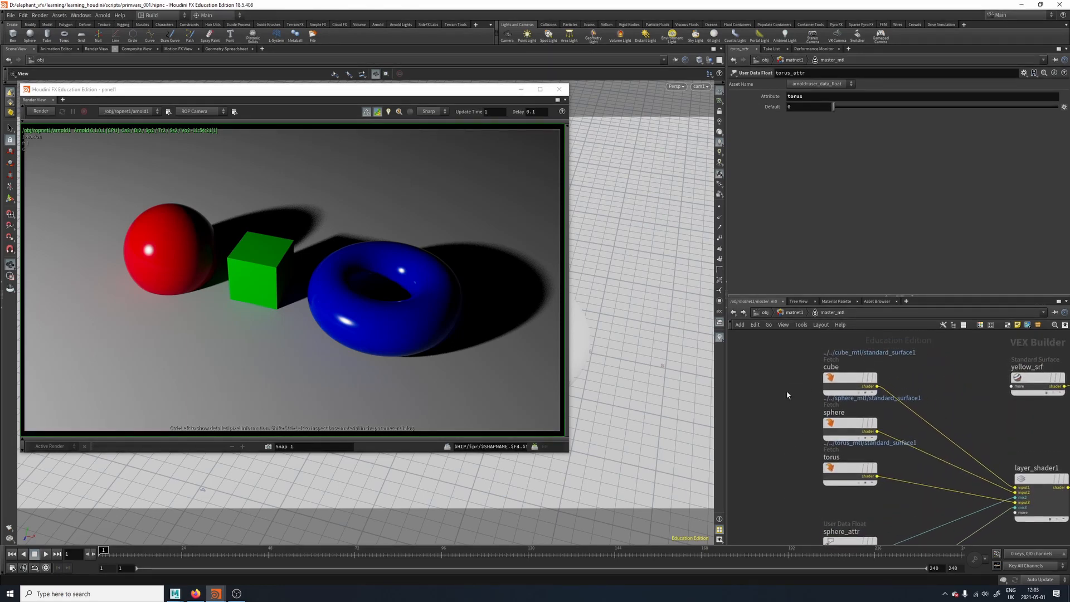
pyautogui.click(854, 379)
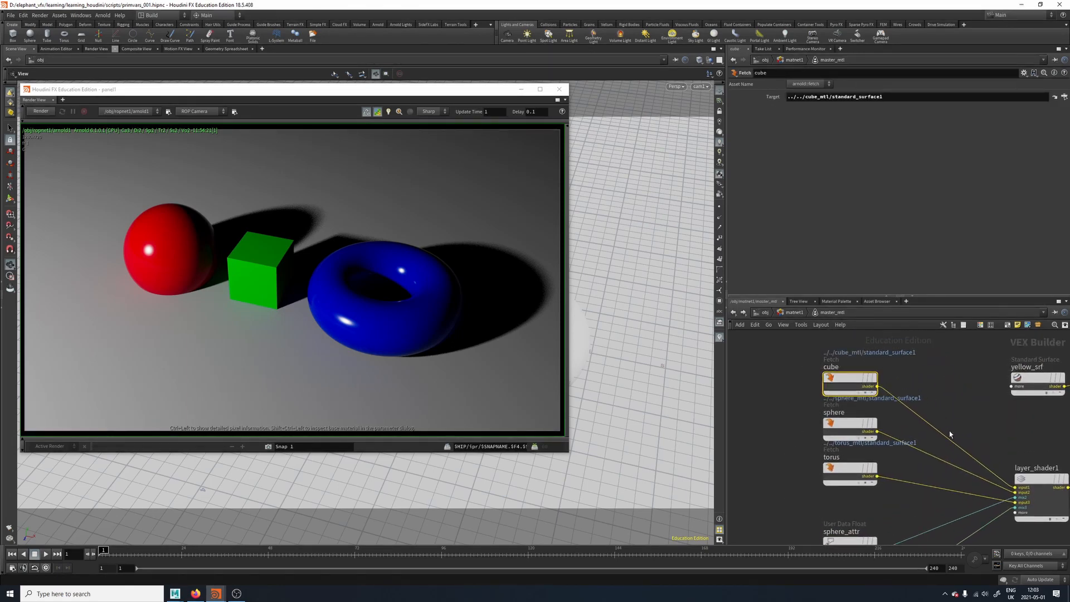
pyautogui.click(1054, 98)
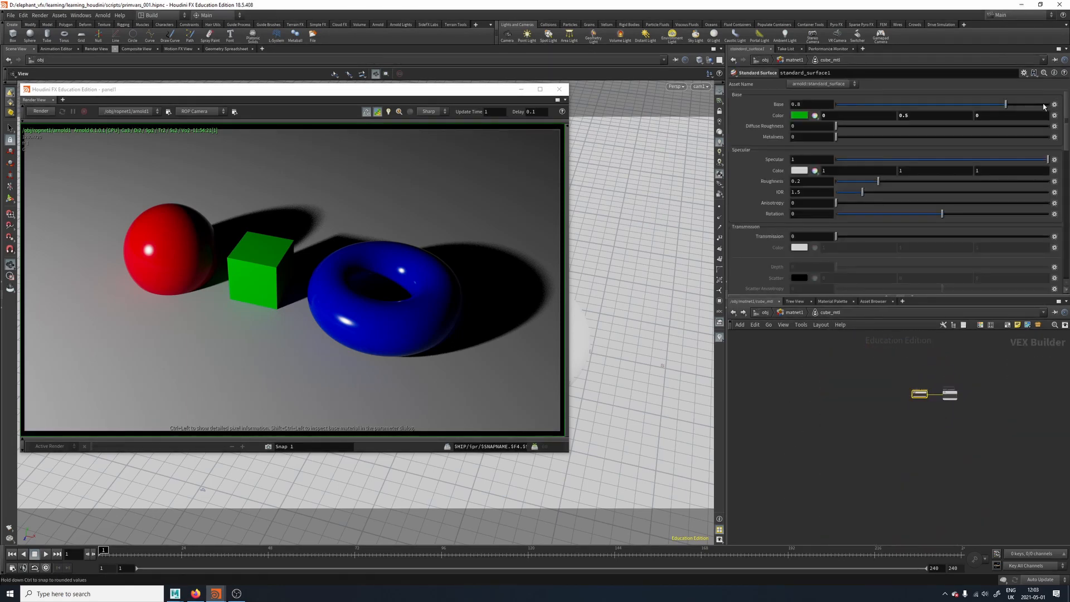
pyautogui.click(733, 312)
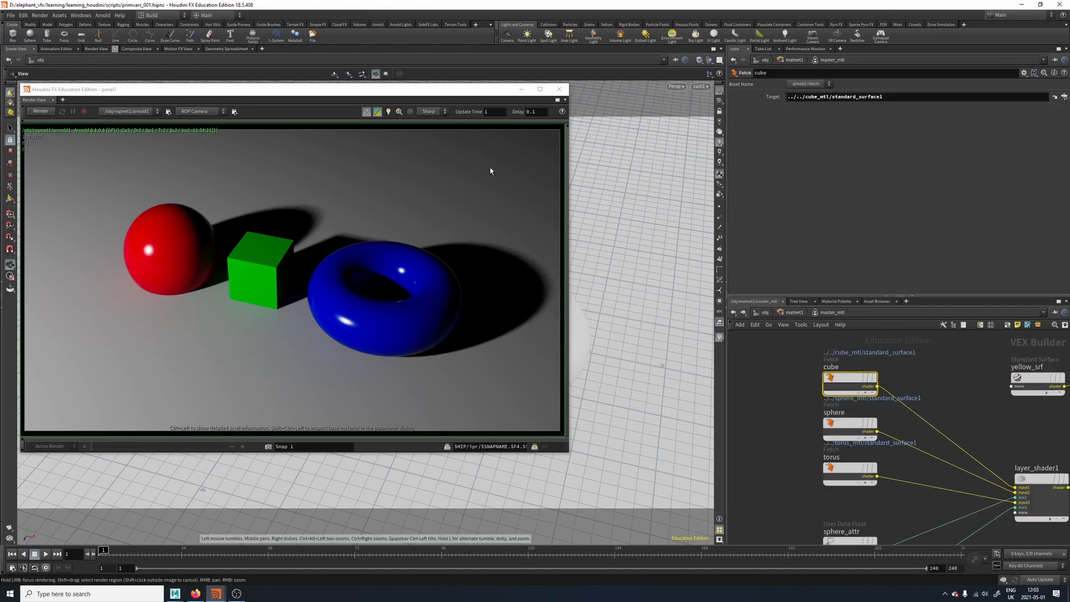
# Step: Cut the sphere, torus, sphere_attr and torus_attr wires into layer_shader1, keeping only the cube input, and restart the render
pyautogui.moveTo(968, 403); pyautogui.dragTo(908, 339, button='middle')
pyautogui.scroll(-1, 932, 366)
pyautogui.press('y')
pyautogui.moveTo(895, 384); pyautogui.dragTo(896, 480)
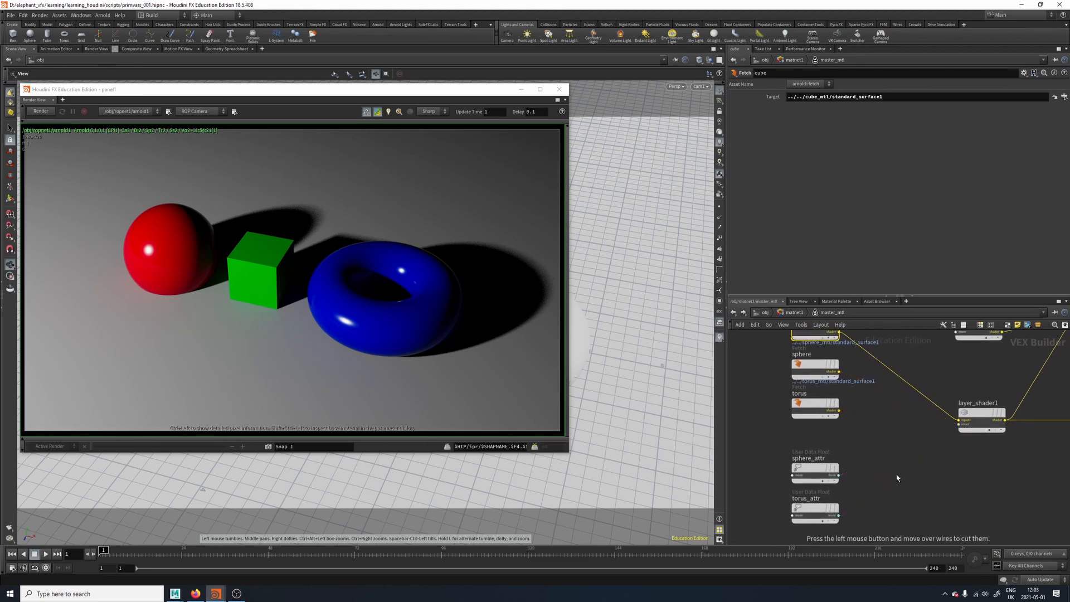
pyautogui.click(44, 112)
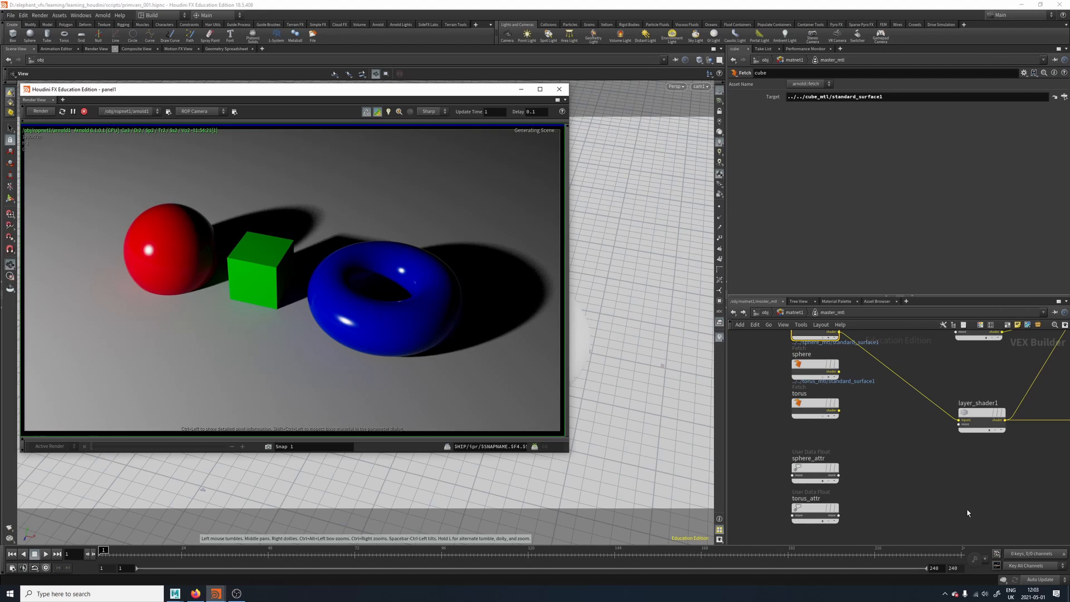
pyautogui.moveTo(902, 417); pyautogui.dragTo(888, 472, button='middle')
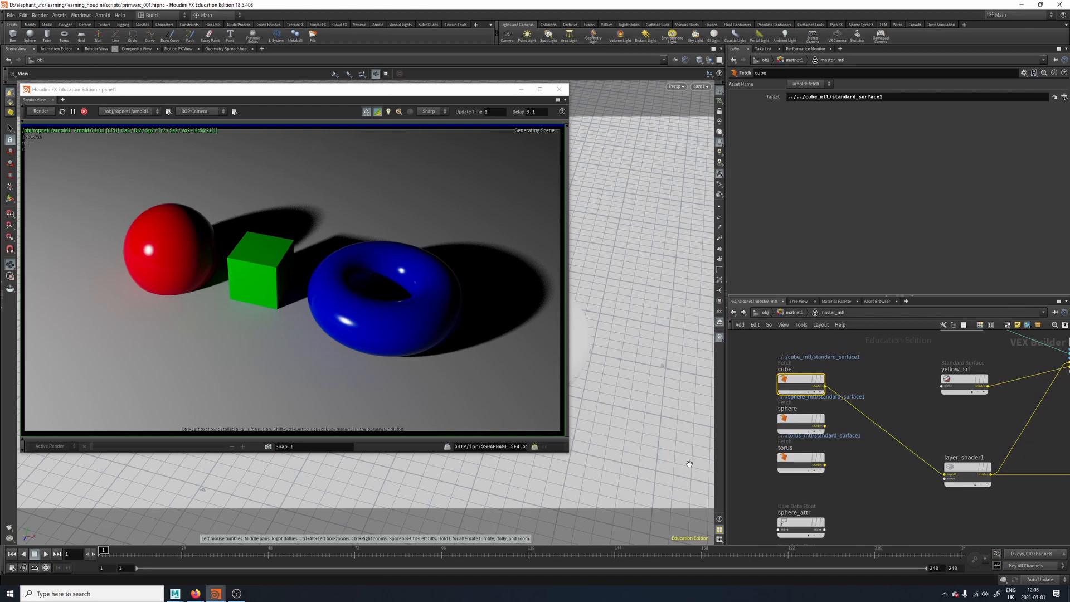
# Step: Connect the sphere Fetch node's shader output to input2 of layer_shader1
pyautogui.moveTo(831, 433); pyautogui.dragTo(836, 404, button='middle')
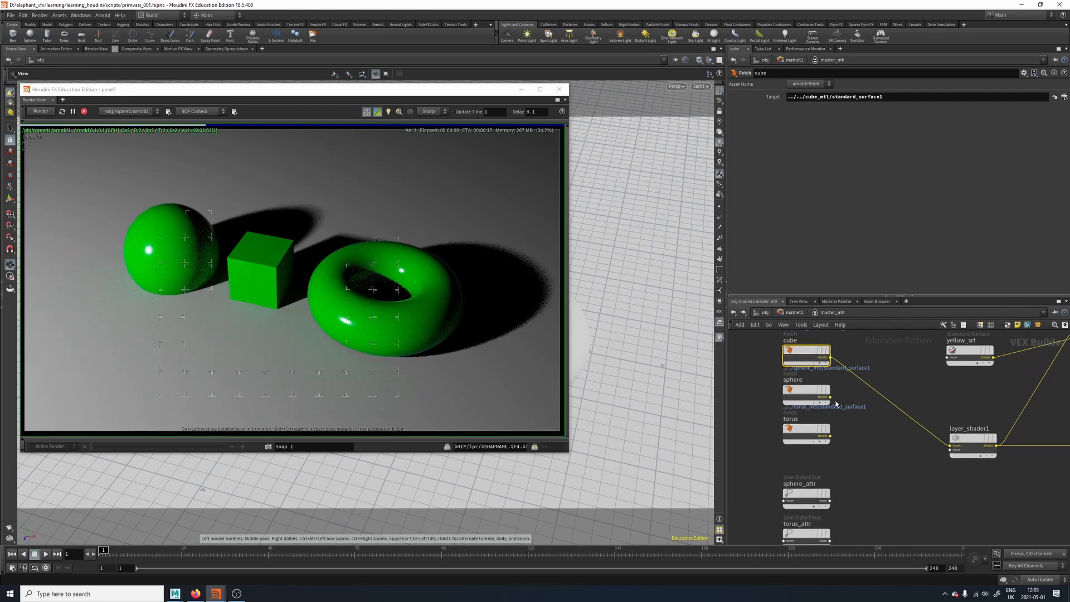
pyautogui.click(830, 397)
pyautogui.moveTo(893, 437); pyautogui.dragTo(866, 430, button='middle')
pyautogui.click(924, 445)
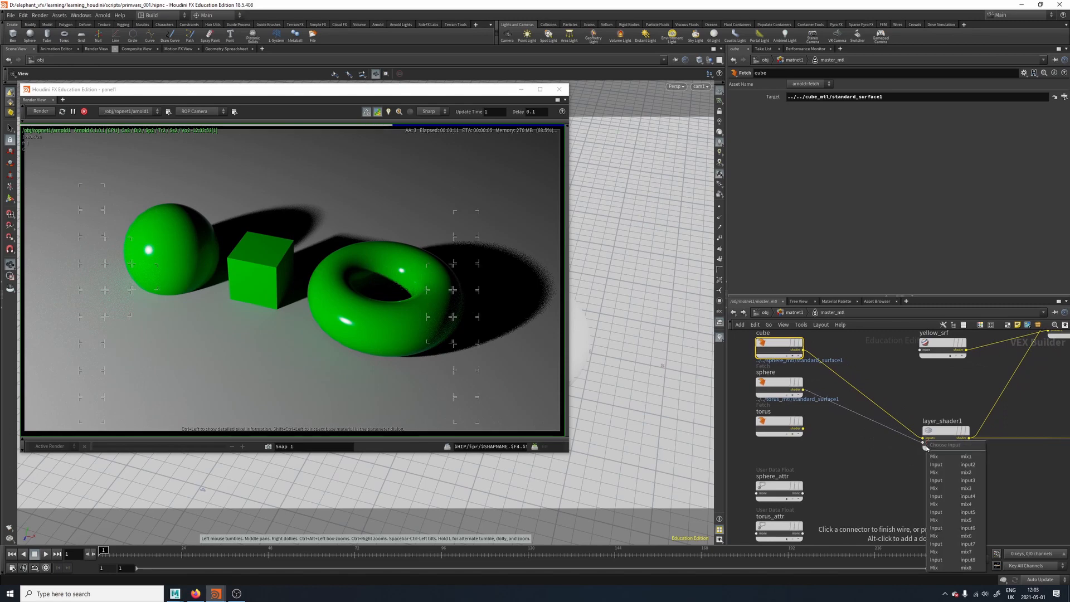
pyautogui.click(948, 463)
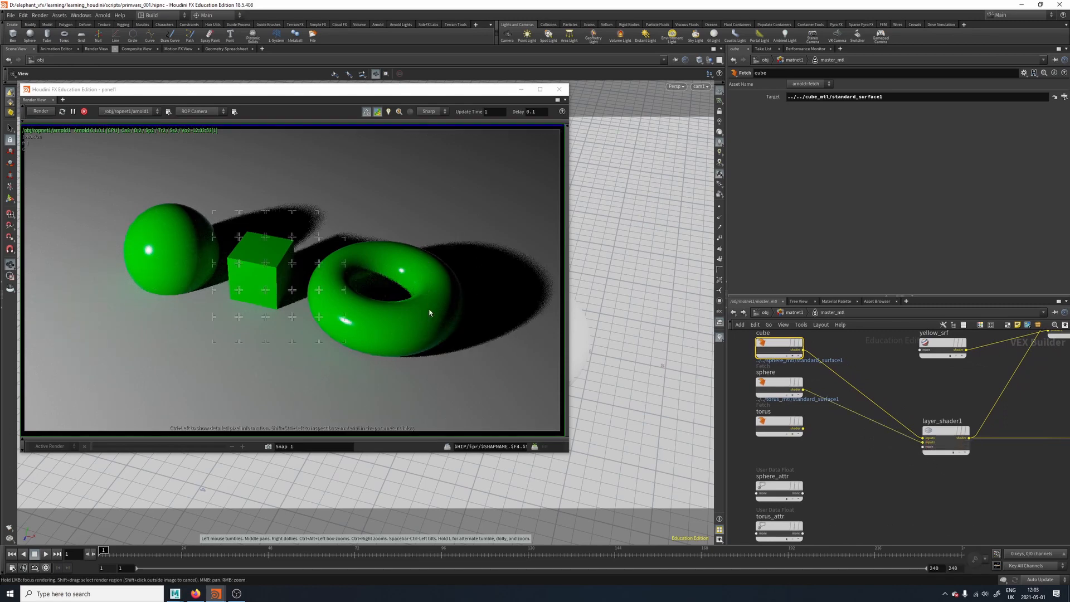
pyautogui.moveTo(854, 441); pyautogui.dragTo(857, 444, button='middle')
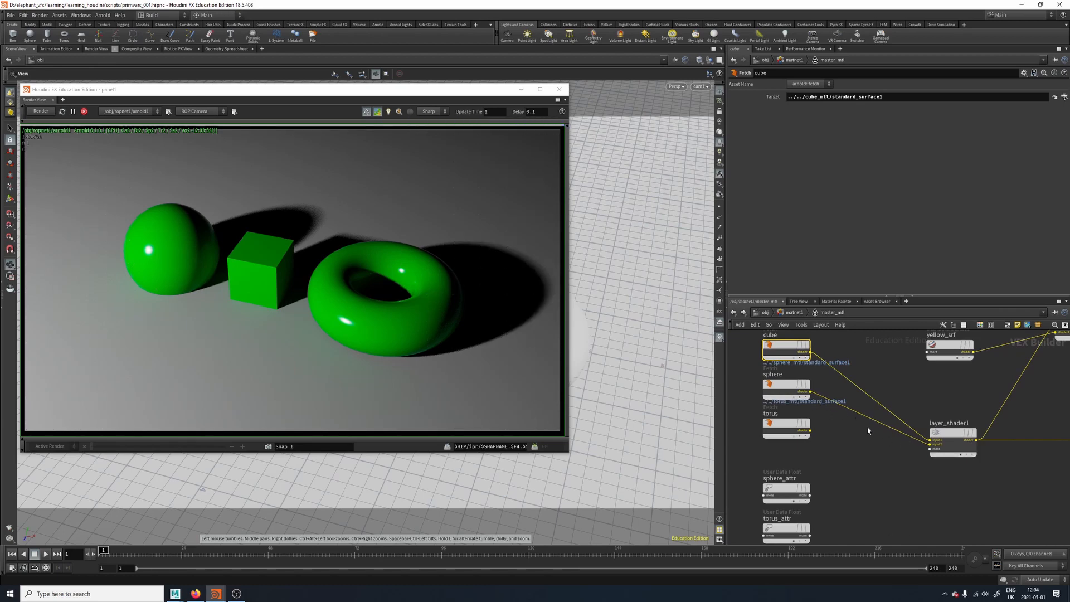
# Step: Check the layer 2 mix on layer_shader1 and connect the float output of sphere_attr to its mix2 input
pyautogui.moveTo(859, 441); pyautogui.dragTo(838, 431, button='middle')
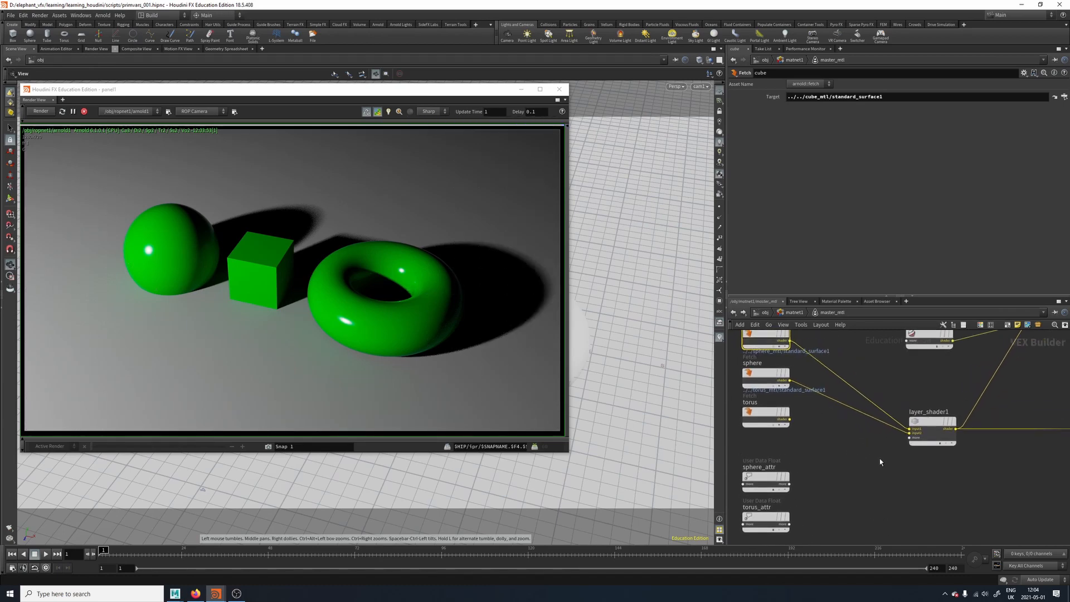
pyautogui.click(928, 431)
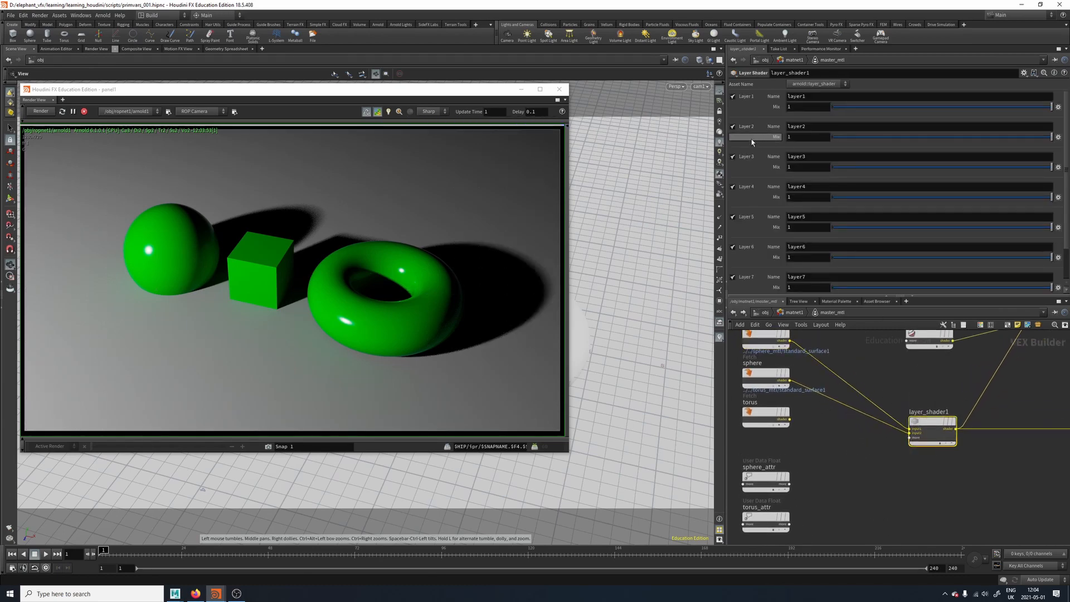
pyautogui.moveTo(836, 476); pyautogui.dragTo(814, 466, button='middle')
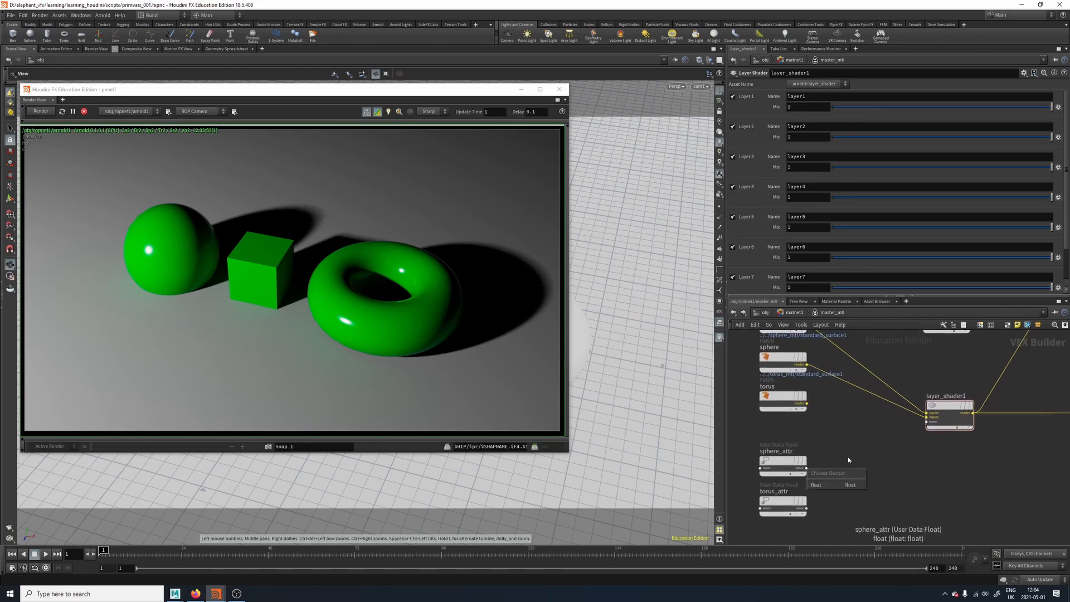
pyautogui.moveTo(807, 468); pyautogui.dragTo(930, 424)
pyautogui.click(942, 449)
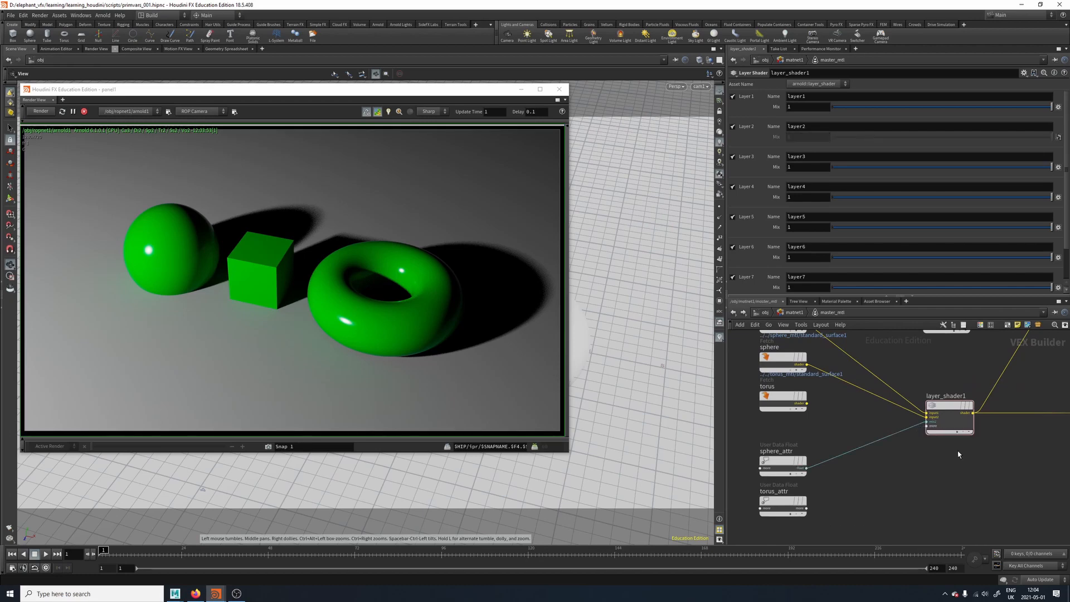
# Step: Restart the Arnold render to evaluate the sphere layer masked by sphere_attr
pyautogui.moveTo(885, 483); pyautogui.dragTo(891, 442, button='middle')
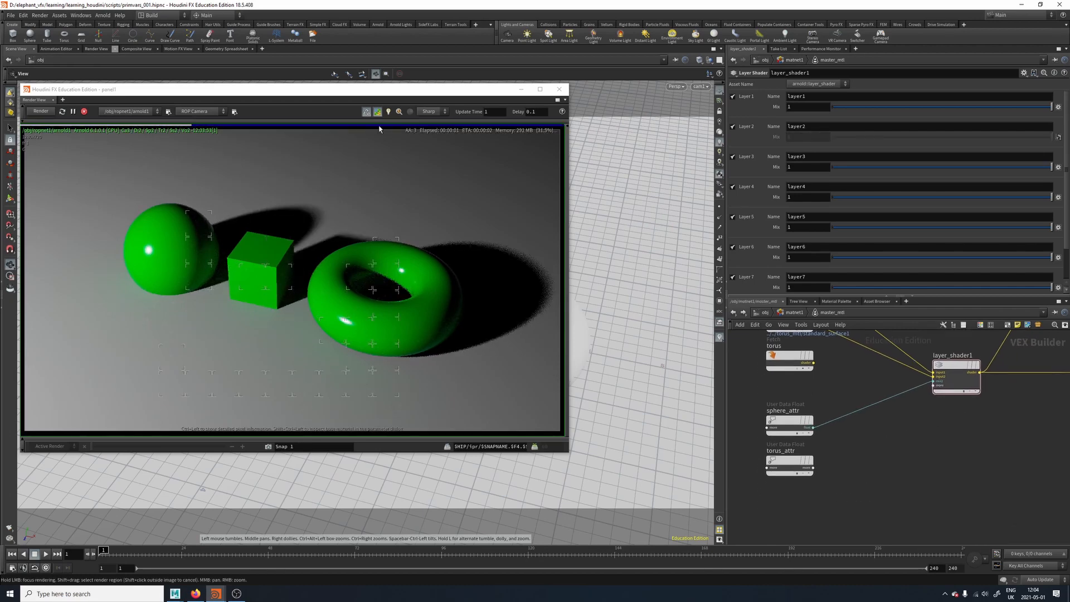
pyautogui.moveTo(957, 441); pyautogui.dragTo(960, 483, button='middle')
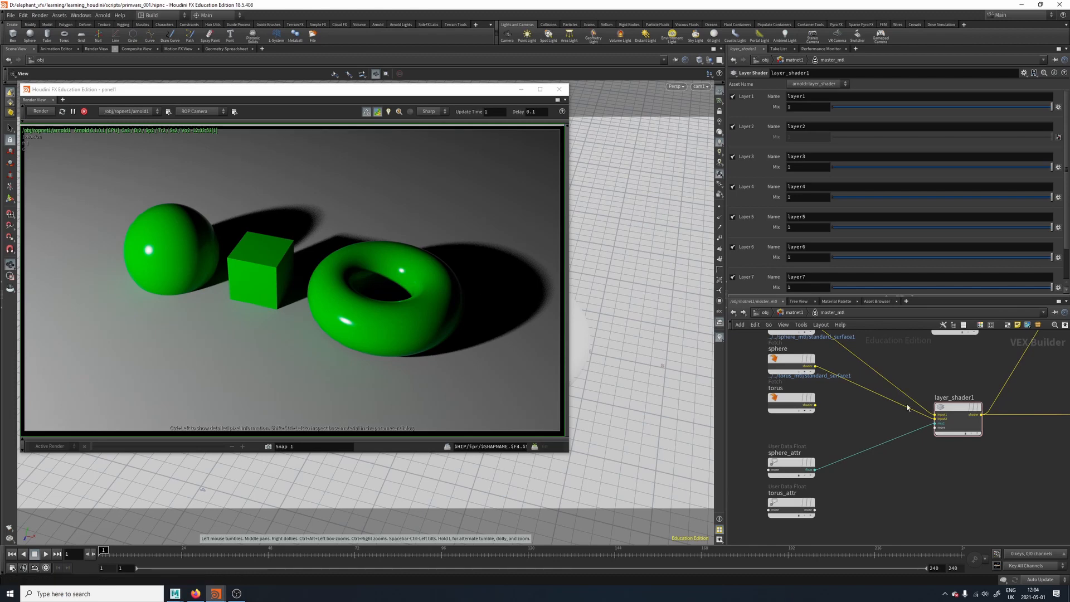
pyautogui.moveTo(855, 414); pyautogui.dragTo(862, 432, button='middle')
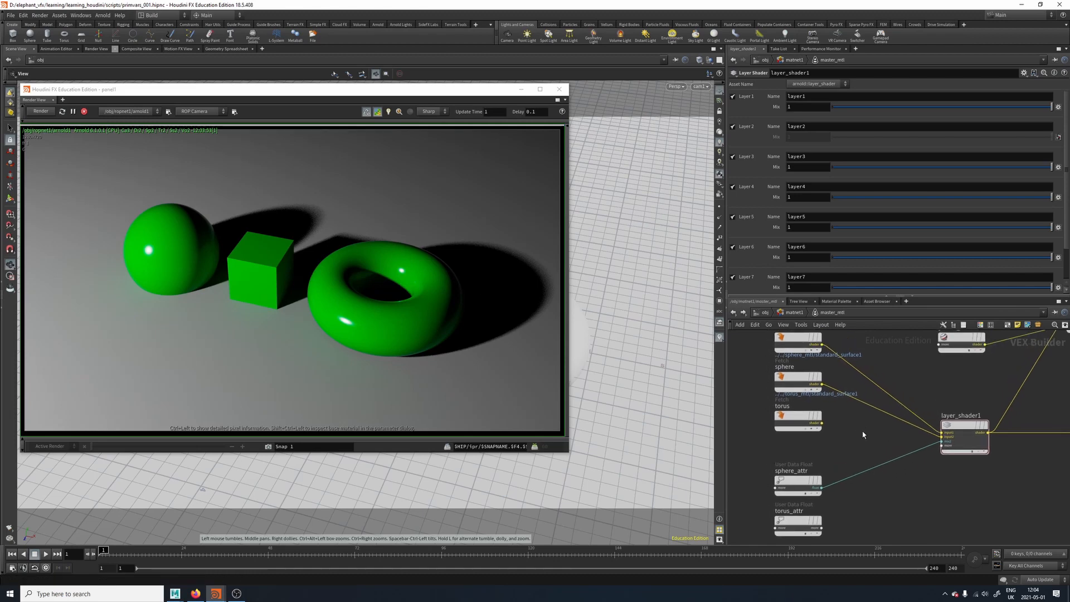
pyautogui.click(45, 112)
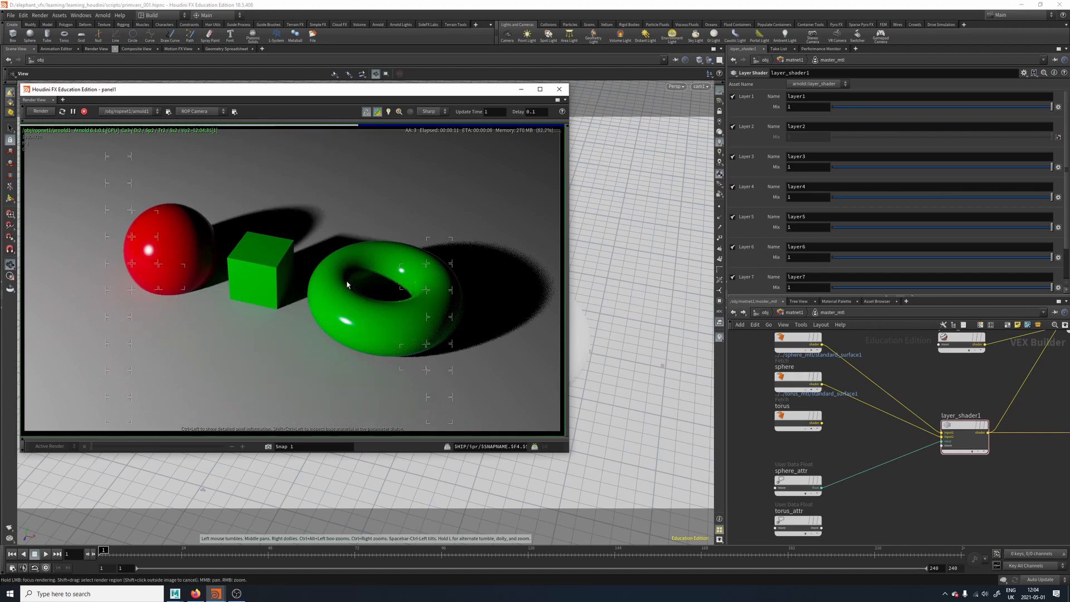
# Step: Connect the torus Fetch node's shader output to input3 of layer_shader1 and torus_attr's float output to its mix3 input
pyautogui.middleClick(798, 418)
pyautogui.moveTo(760, 452); pyautogui.dragTo(775, 421, button='middle')
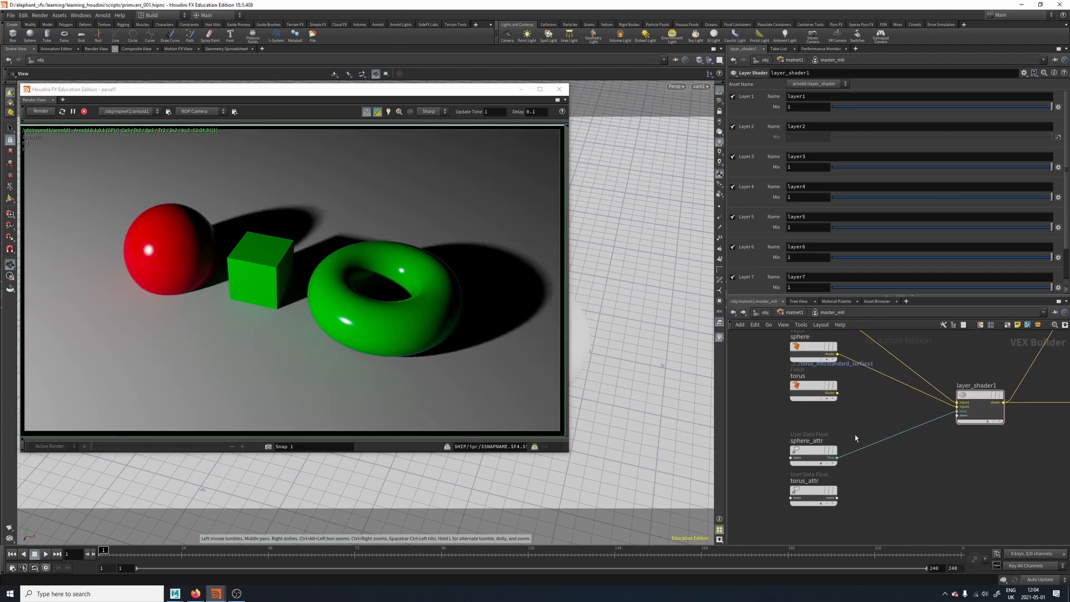
pyautogui.click(808, 453)
pyautogui.moveTo(882, 496); pyautogui.dragTo(847, 503, button='middle')
pyautogui.click(818, 417)
pyautogui.click(802, 401)
pyautogui.click(924, 423)
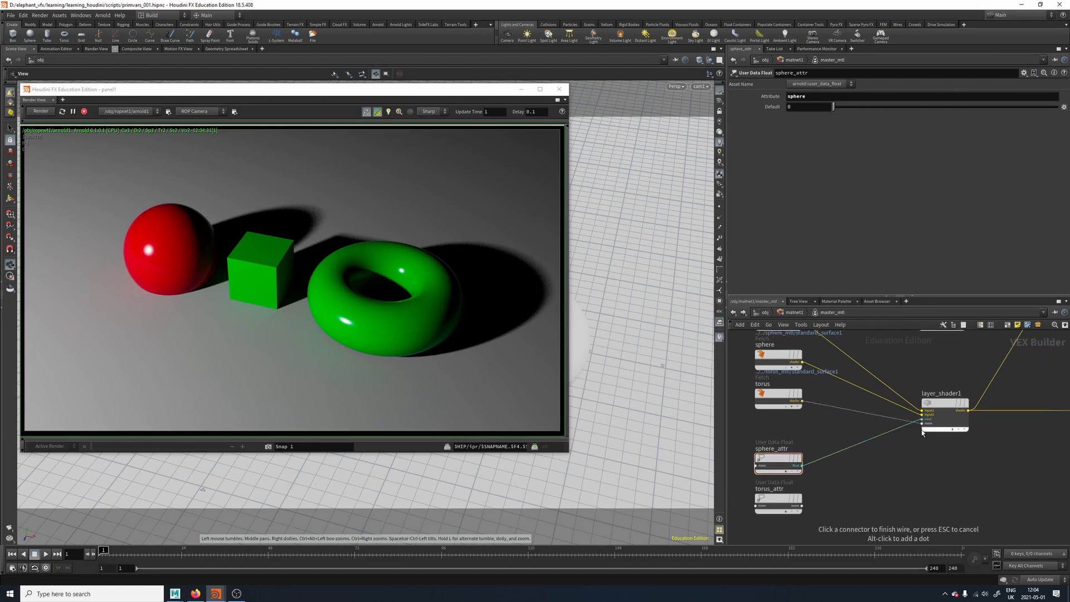
pyautogui.click(947, 452)
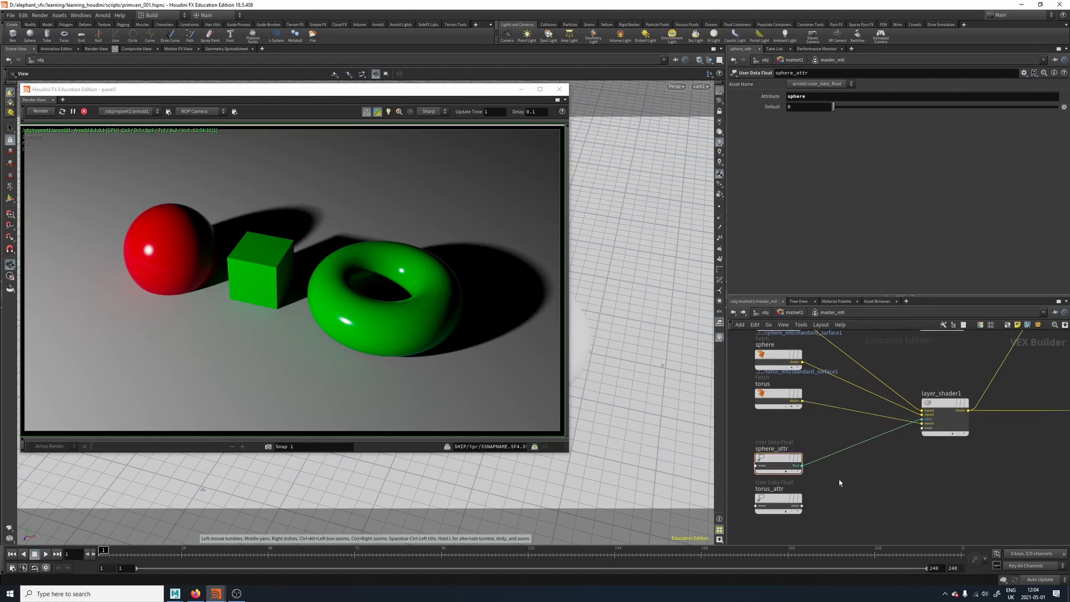
pyautogui.click(803, 505)
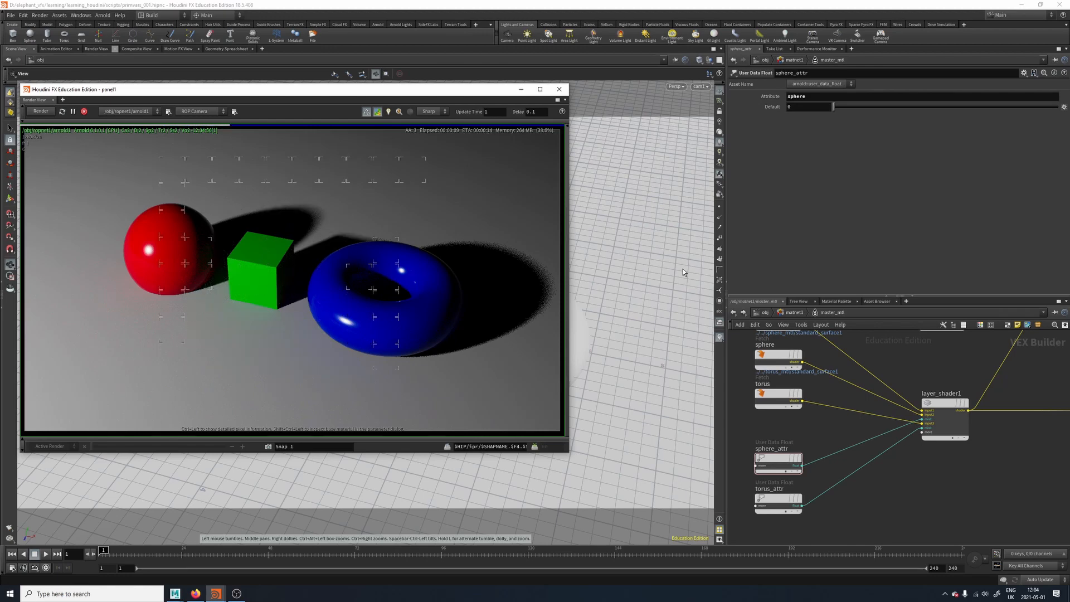
# Step: Examine the master_mtl network from the sphere_attr and torus_attr masks through layer_shader1 to mix_shader1
pyautogui.moveTo(929, 482); pyautogui.dragTo(922, 449, button='middle')
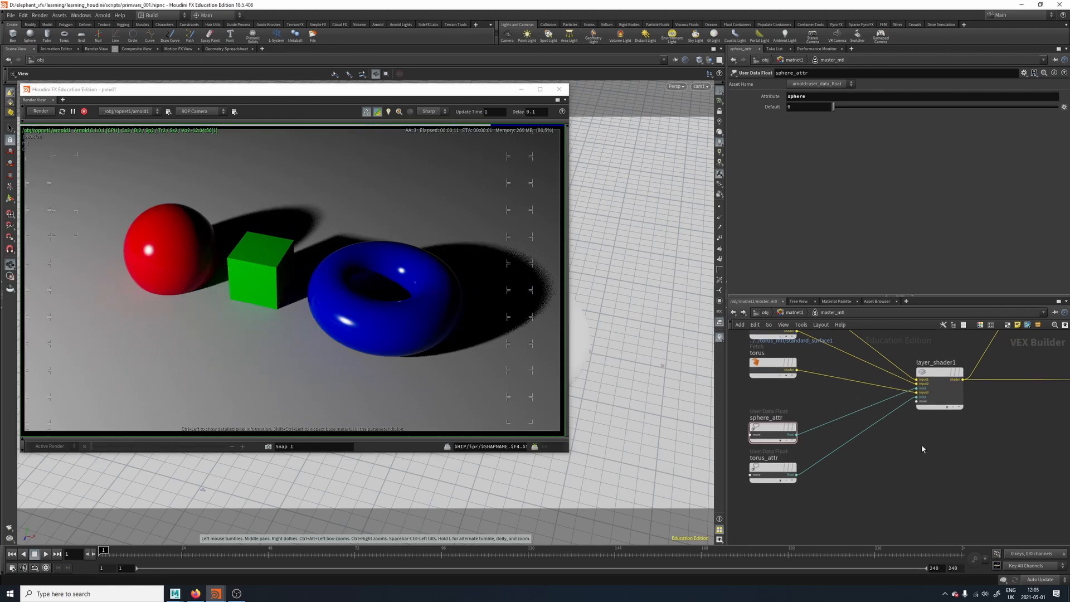
pyautogui.scroll(-3, 921, 455)
pyautogui.moveTo(817, 486); pyautogui.dragTo(858, 447)
pyautogui.press('h')
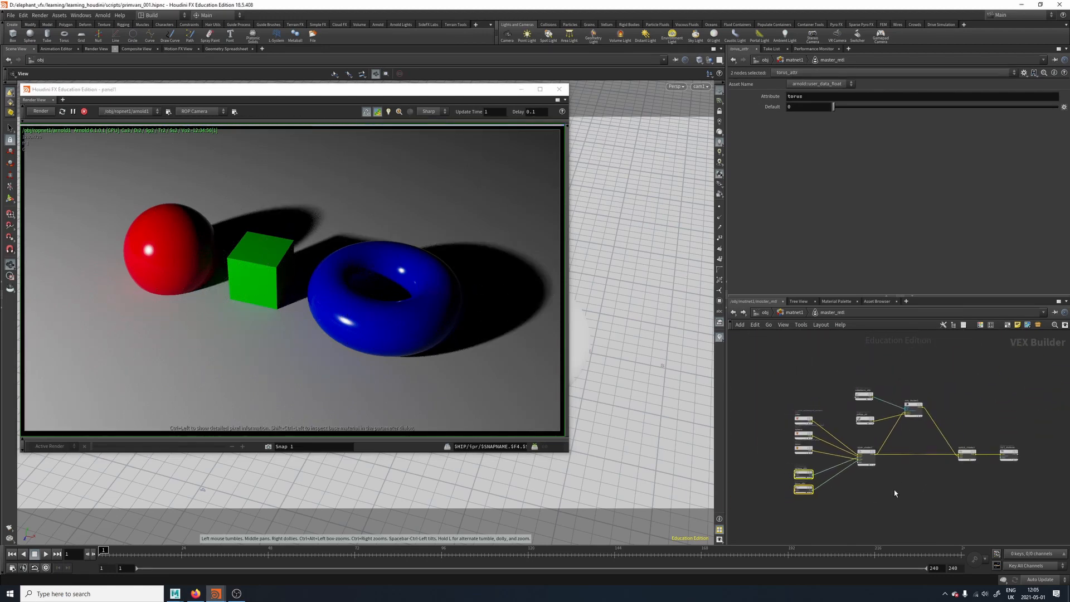
pyautogui.moveTo(841, 487); pyautogui.dragTo(860, 480, button='middle')
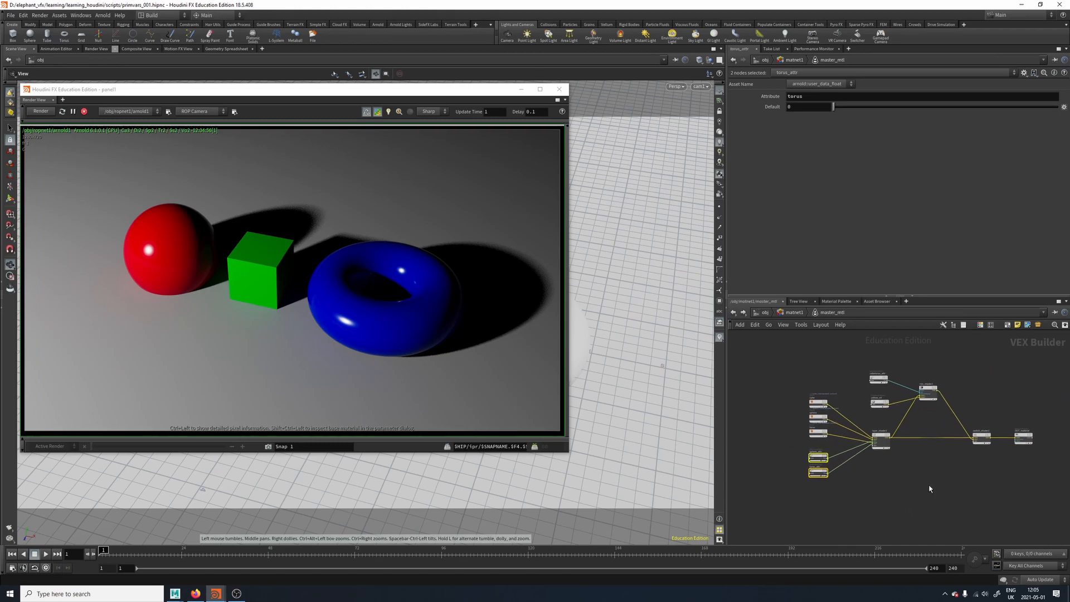
pyautogui.click(874, 506)
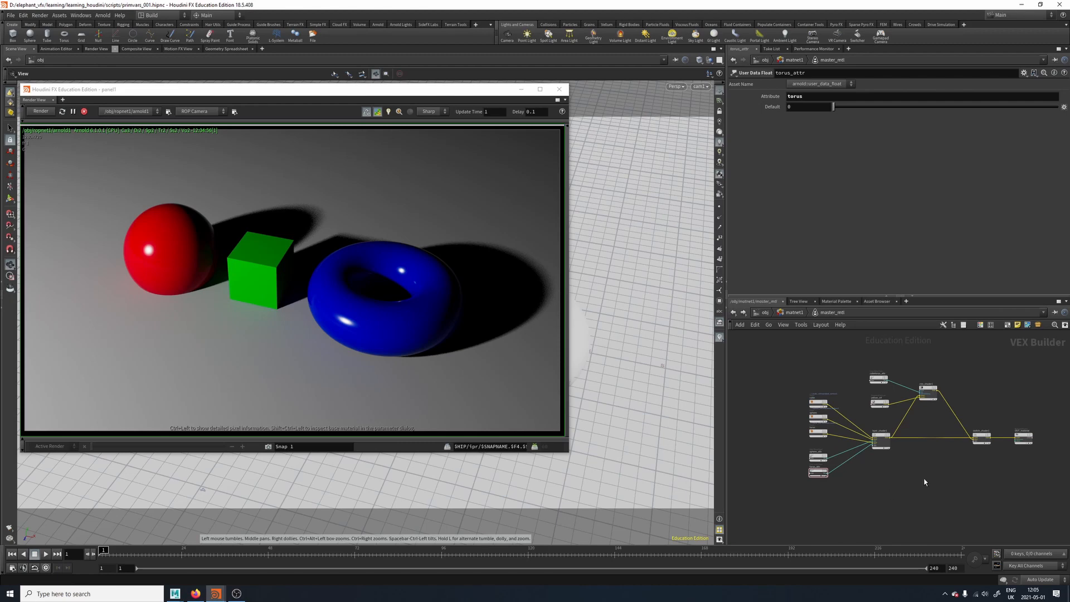
pyautogui.moveTo(925, 482); pyautogui.dragTo(898, 493, button='middle')
pyautogui.moveTo(895, 452); pyautogui.dragTo(939, 474, button='middle')
pyautogui.scroll(6, 921, 453)
pyautogui.moveTo(829, 496); pyautogui.dragTo(885, 421, button='middle')
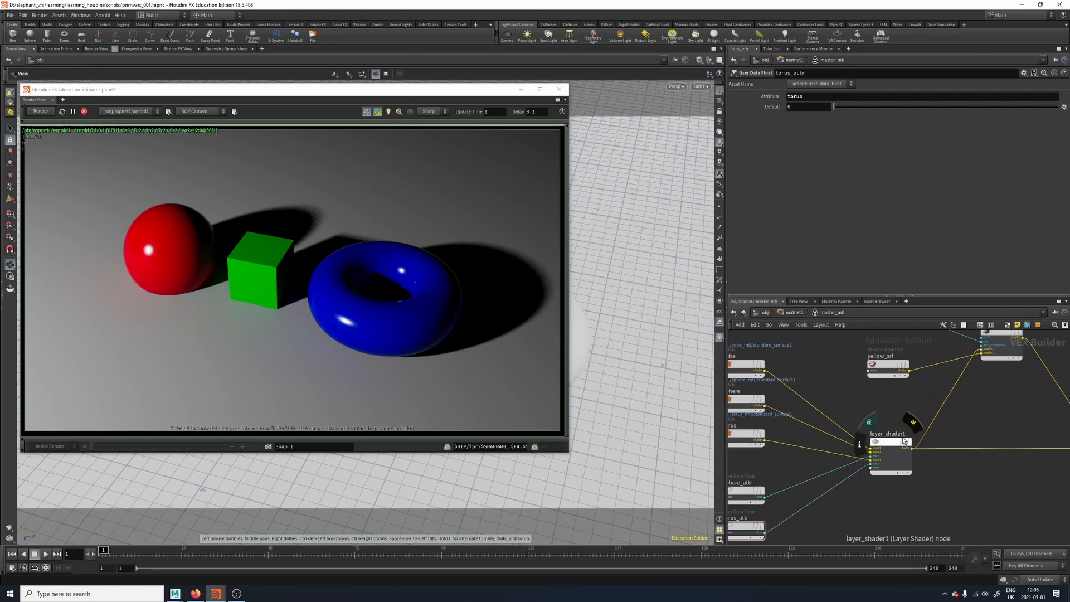
pyautogui.moveTo(976, 405); pyautogui.dragTo(884, 478, button='middle')
pyautogui.scroll(3, 906, 446)
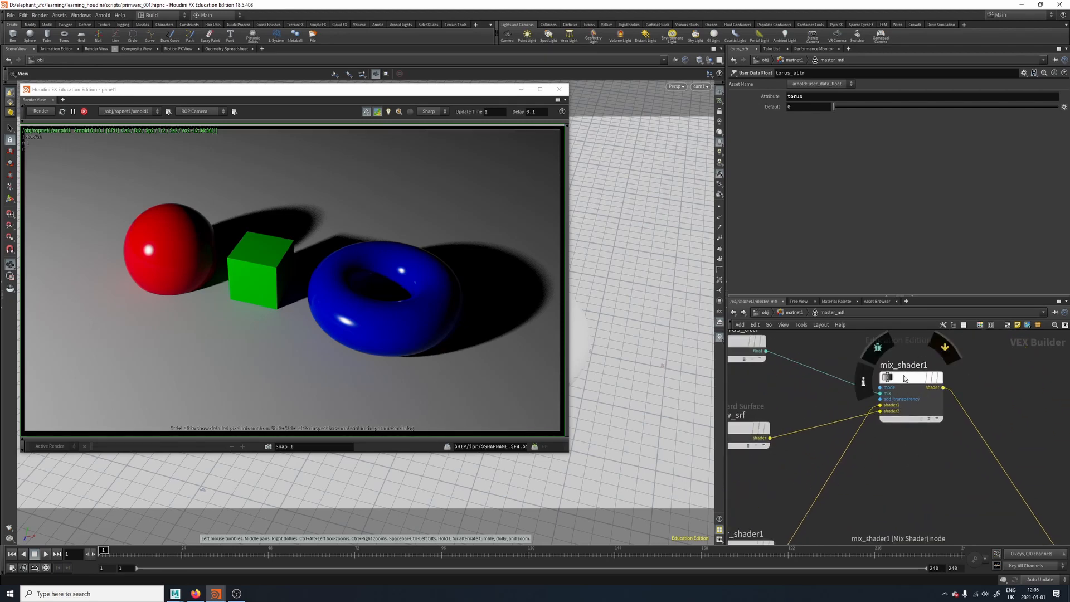
pyautogui.scroll(-4, 900, 475)
pyautogui.scroll(3, 870, 471)
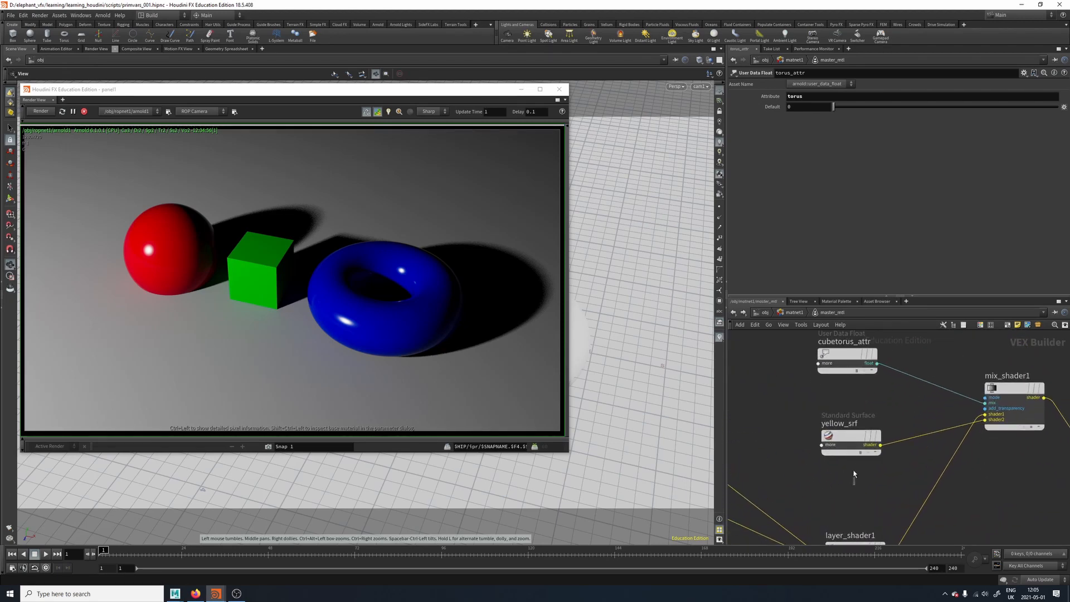
# Step: Inspect the yellow_srf Standard Surface's base color and the attribute name on cubetorus_attr, both feeding mix_shader1
pyautogui.click(847, 441)
pyautogui.moveTo(873, 522); pyautogui.dragTo(855, 448, button='middle')
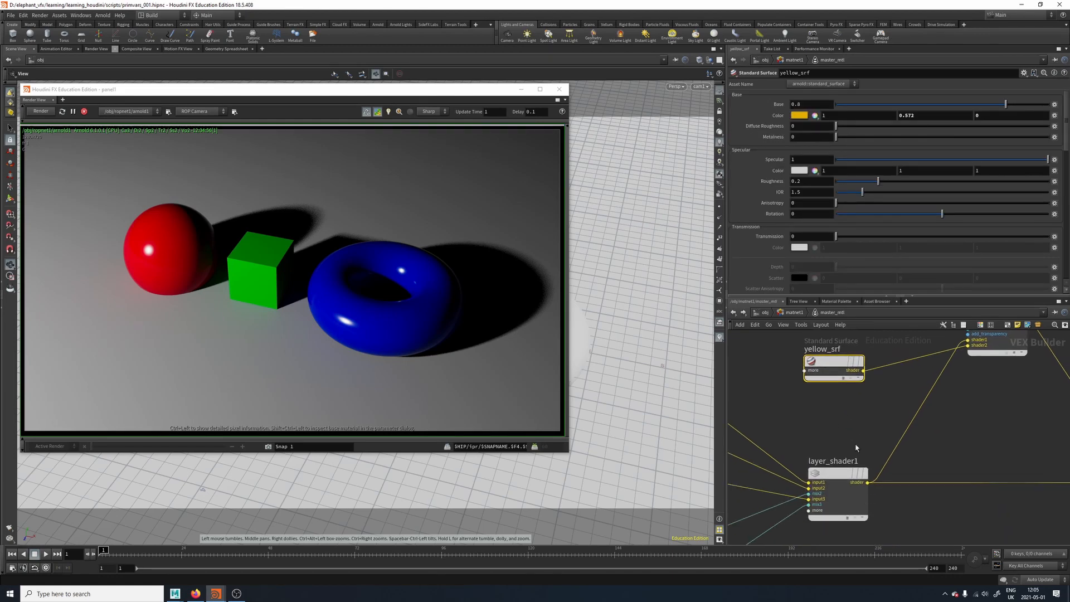
pyautogui.moveTo(905, 345); pyautogui.dragTo(846, 413, button='middle')
pyautogui.moveTo(801, 443)
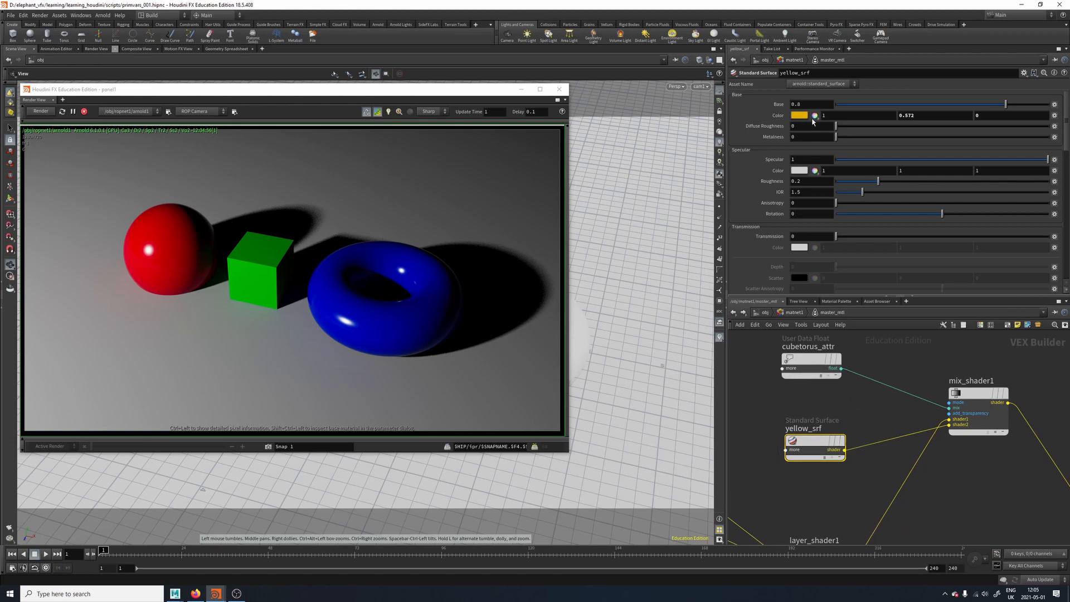
pyautogui.moveTo(772, 429); pyautogui.dragTo(822, 396, button='middle')
pyautogui.moveTo(731, 422); pyautogui.dragTo(873, 412, button='middle')
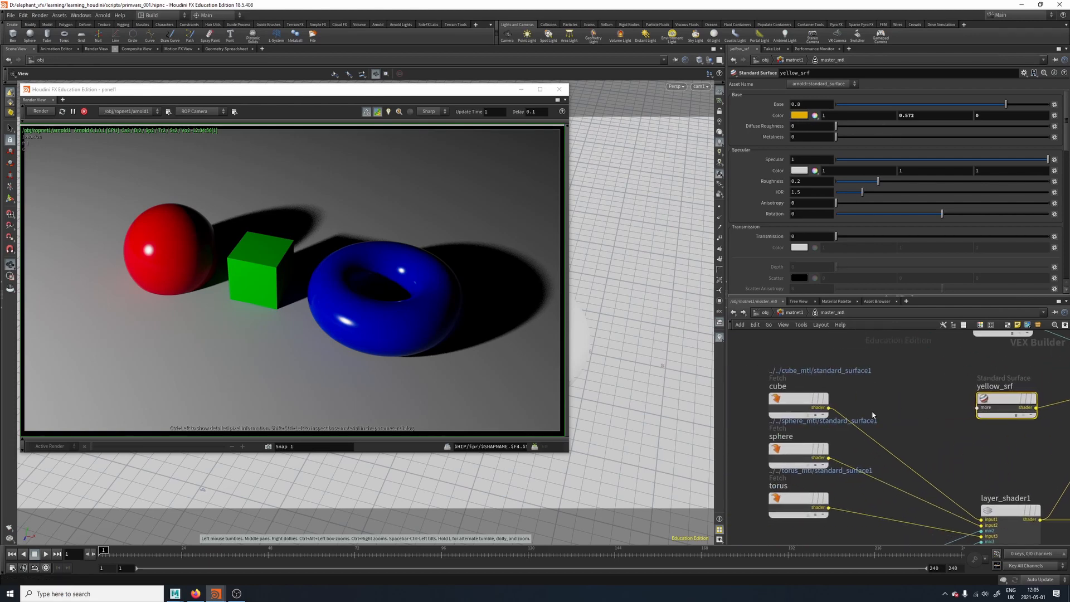
pyautogui.moveTo(804, 386); pyautogui.dragTo(799, 354, button='middle')
pyautogui.moveTo(924, 405); pyautogui.dragTo(774, 468, button='middle')
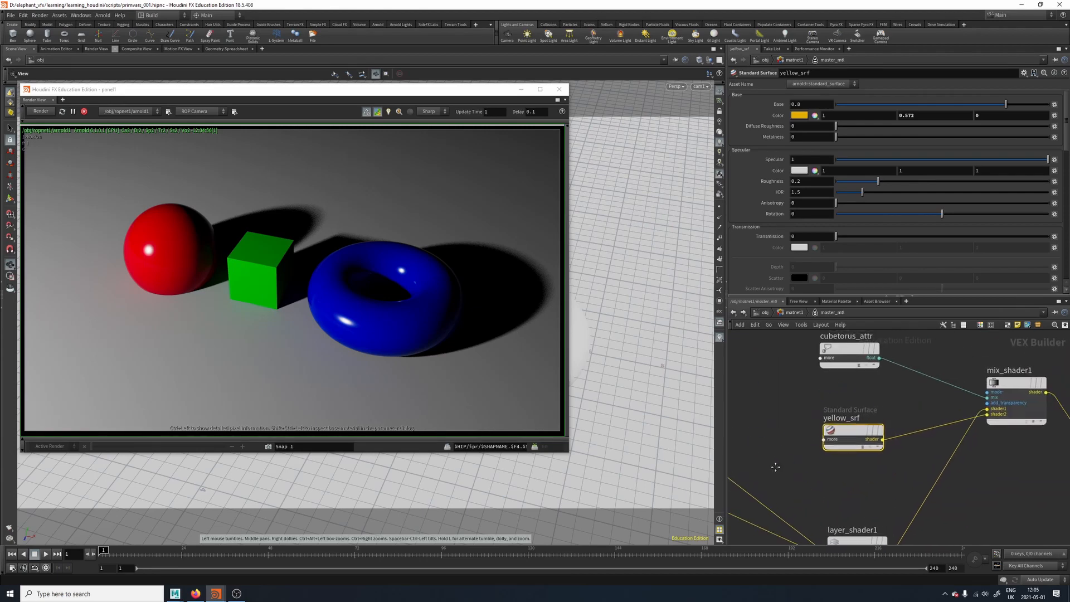
pyautogui.moveTo(808, 461); pyautogui.dragTo(878, 410)
pyautogui.moveTo(886, 393); pyautogui.dragTo(870, 451, button='middle')
pyautogui.moveTo(918, 370); pyautogui.dragTo(847, 423)
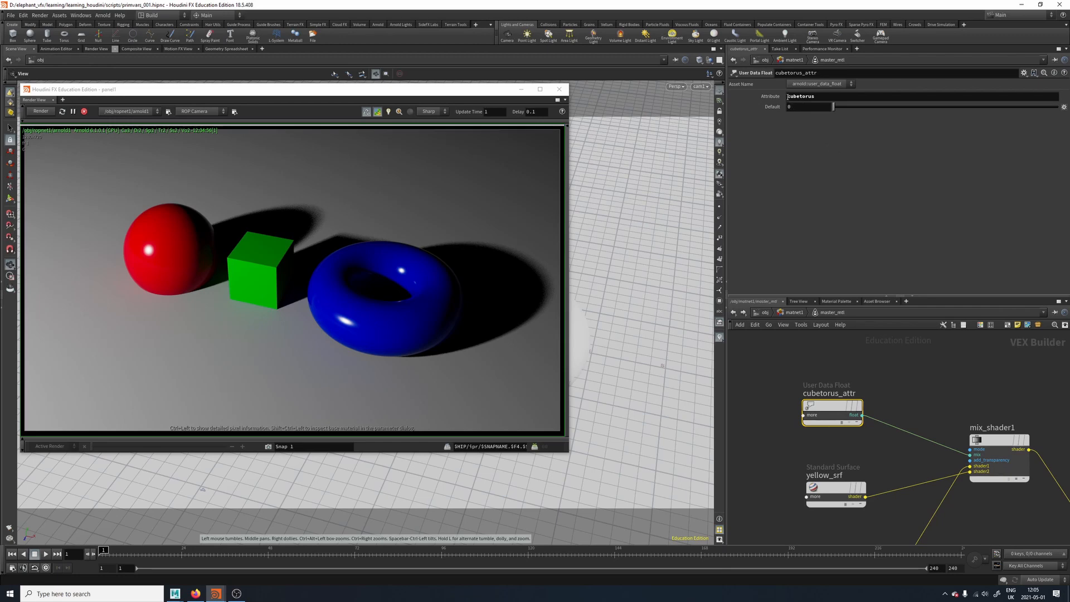
pyautogui.click(827, 99)
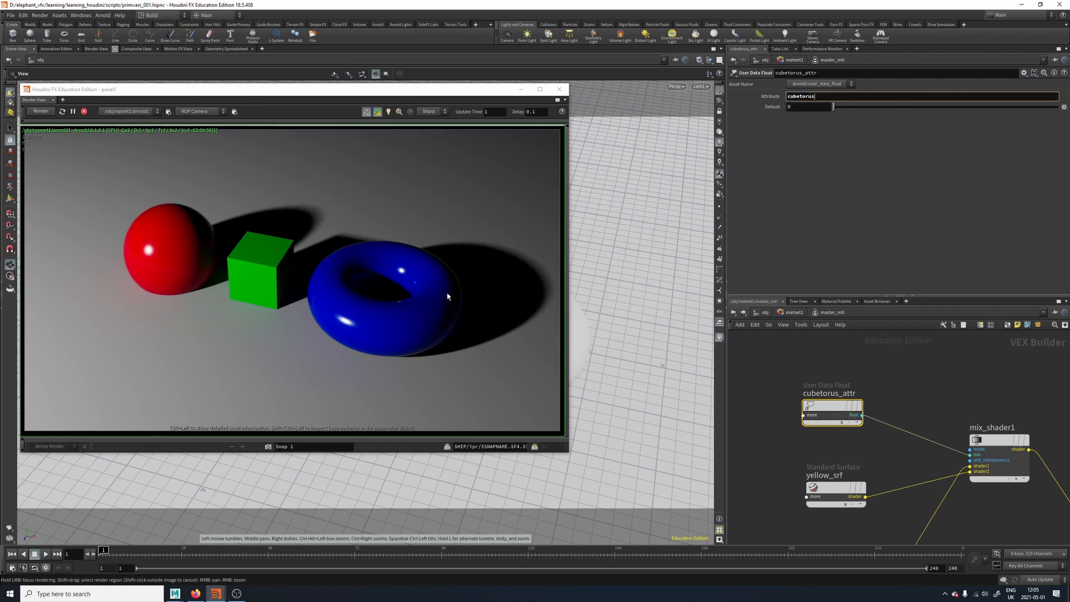
# Step: Set switch_shader1's Index to 1 to render the mix_shader1 branch, and check the cubetorus_attr node that masks it
pyautogui.moveTo(966, 390); pyautogui.dragTo(890, 363, button='middle')
pyautogui.scroll(-6, 900, 362)
pyautogui.moveTo(980, 398); pyautogui.dragTo(933, 380, button='middle')
pyautogui.scroll(4, 923, 378)
pyautogui.moveTo(913, 368); pyautogui.dragTo(908, 403)
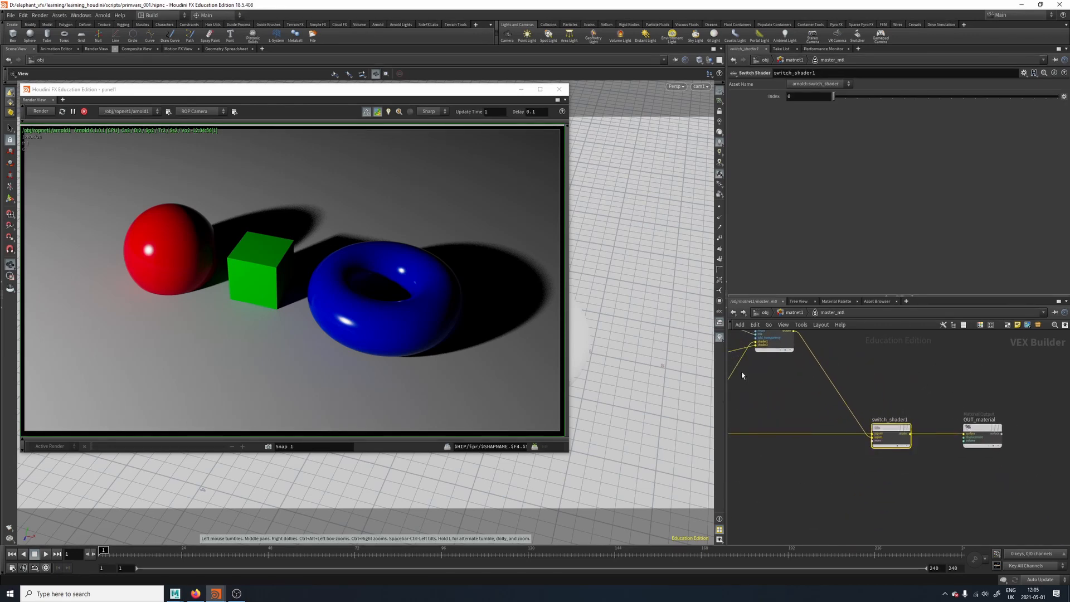
pyautogui.click(841, 99)
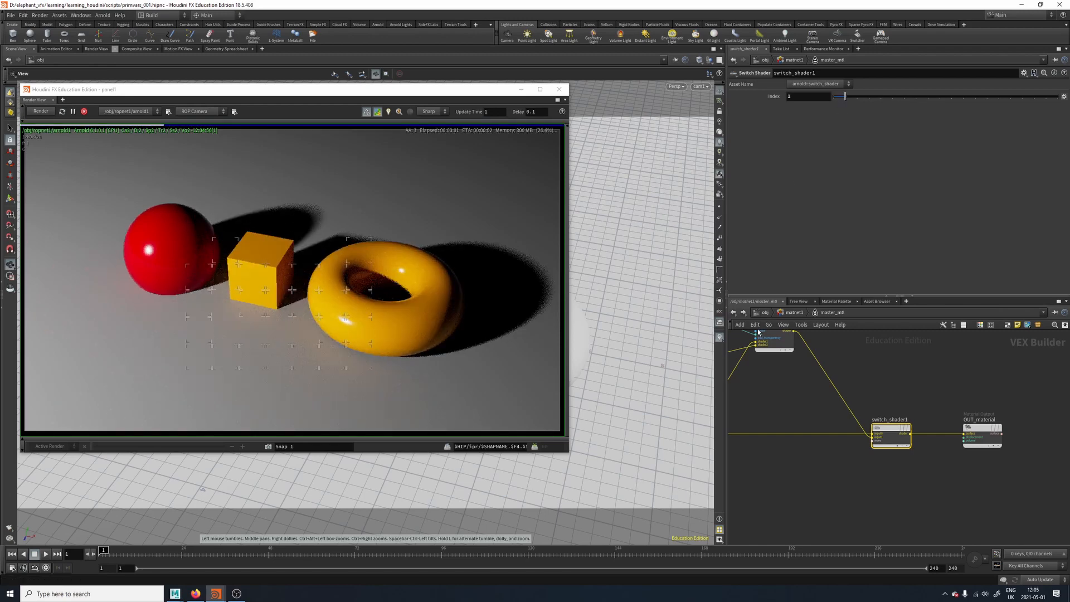
pyautogui.moveTo(853, 373); pyautogui.dragTo(978, 434, button='middle')
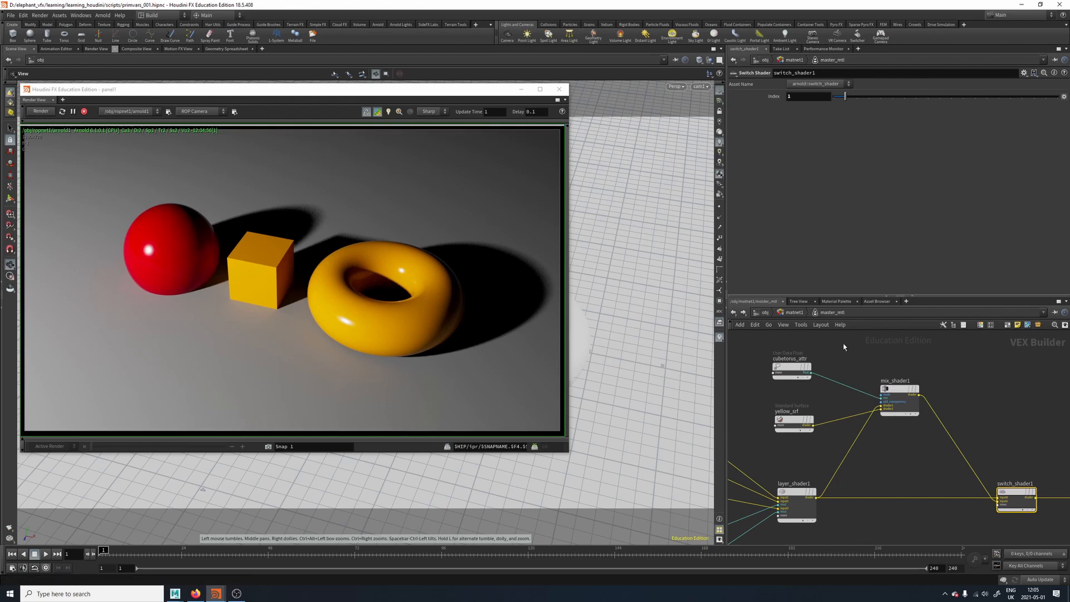
pyautogui.click(792, 369)
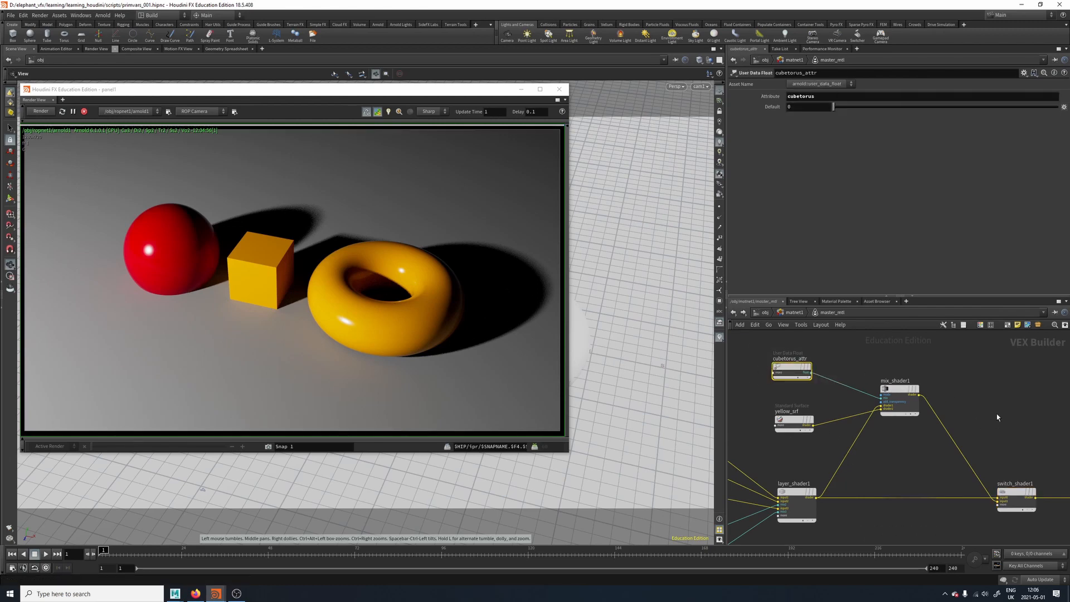
# Step: Set switch_shader1's Index to 0 to render the layer_shader1 branch
pyautogui.scroll(-3, 943, 394)
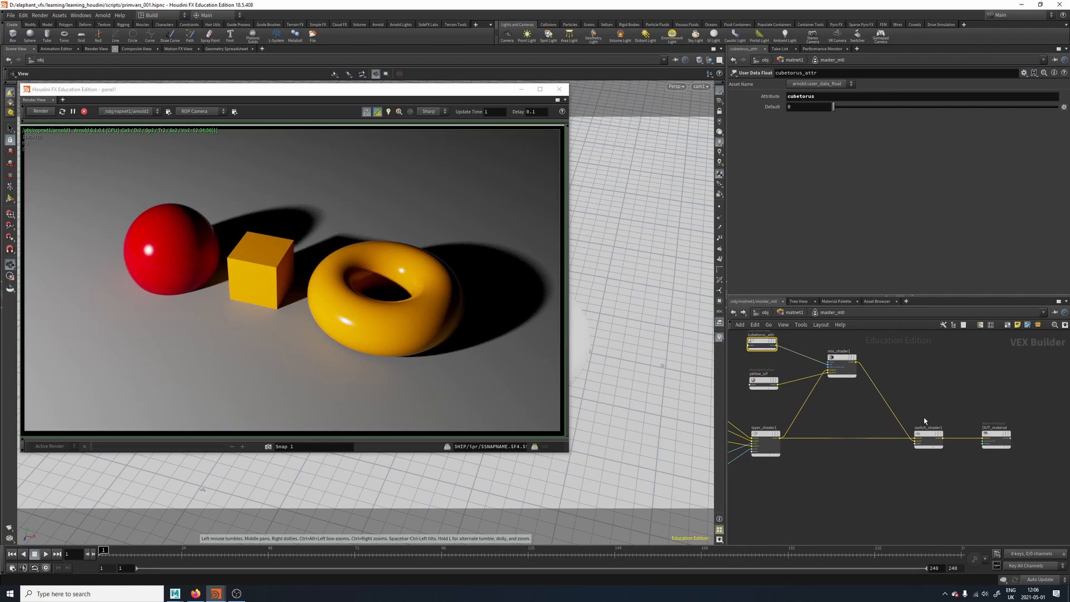
pyautogui.click(929, 437)
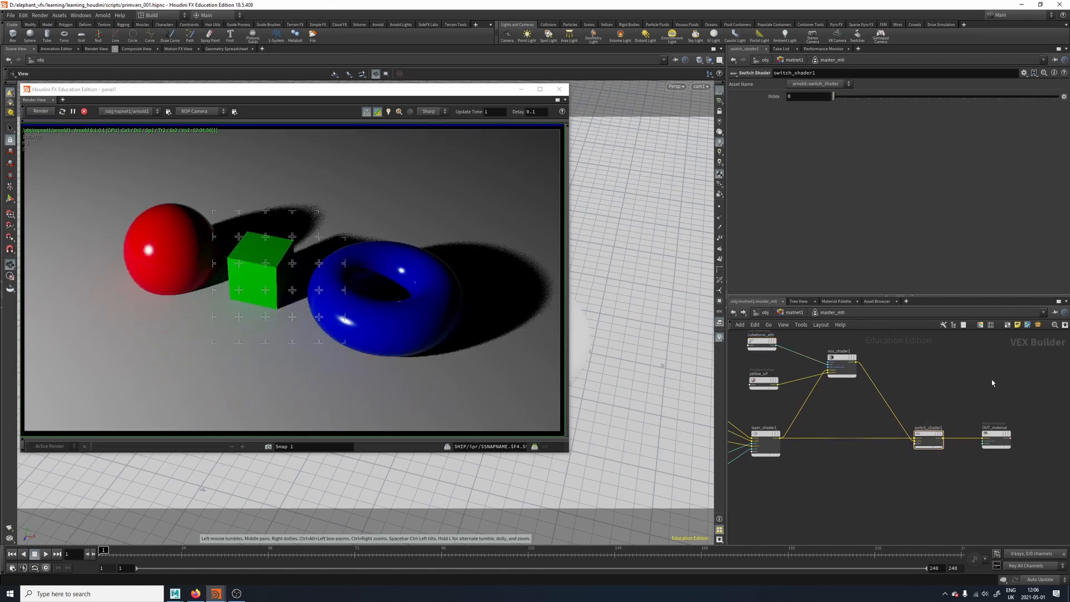
pyautogui.moveTo(929, 384); pyautogui.dragTo(975, 396, button='middle')
# Step: Leave the master_mtl network for the obj level and close the floating Render View window
pyautogui.click(762, 313)
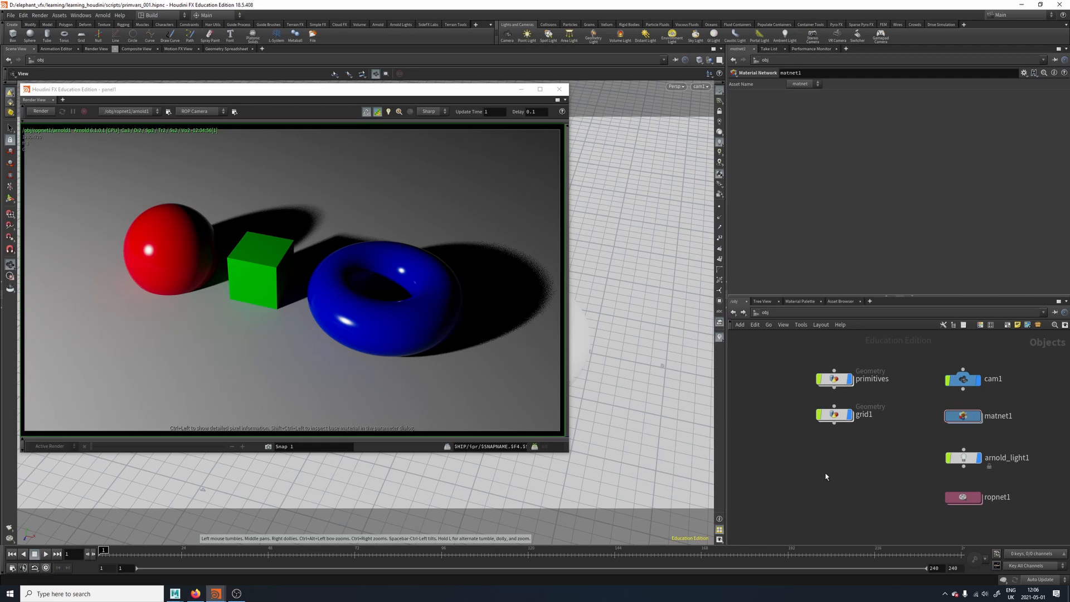
pyautogui.moveTo(820, 451)
pyautogui.mouseDown(button='middle')
pyautogui.moveTo(811, 449)
pyautogui.moveTo(826, 468)
pyautogui.moveTo(801, 481)
pyautogui.moveTo(824, 457)
pyautogui.moveTo(815, 469)
pyautogui.mouseUp(button='middle')
pyautogui.click(559, 90)
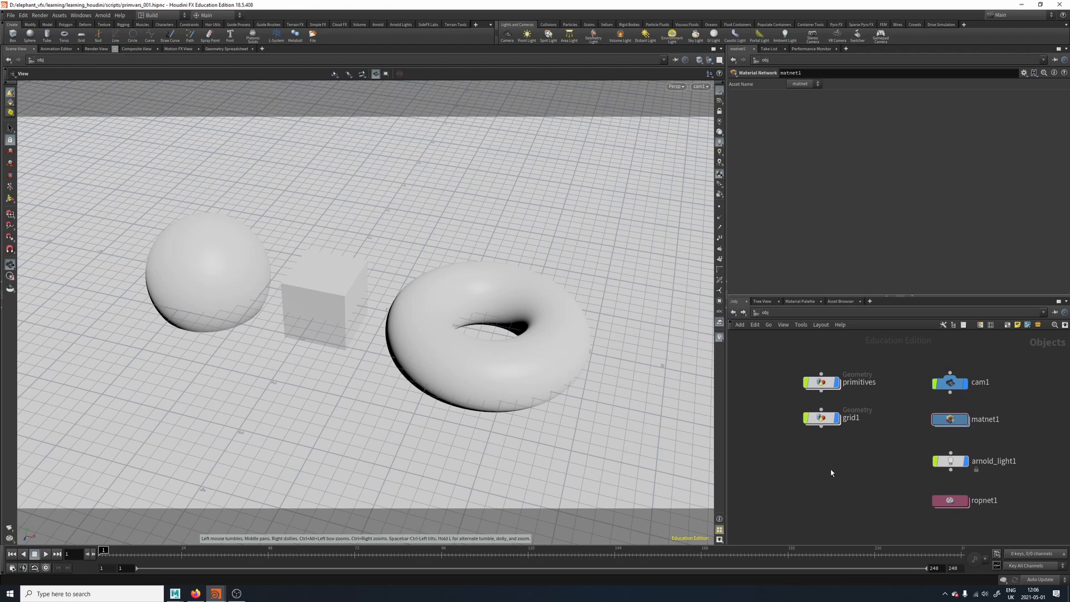
pyautogui.moveTo(808, 481); pyautogui.dragTo(821, 486, button='middle')
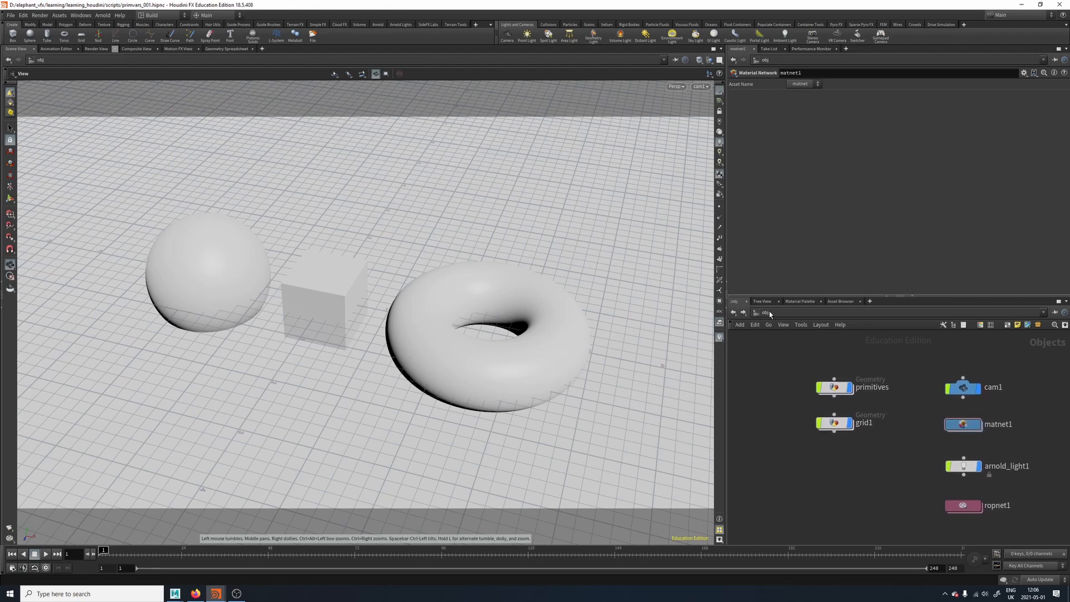
# Step: Go to the stage network and change the desktop layout from Build to Solaris
pyautogui.click(784, 313)
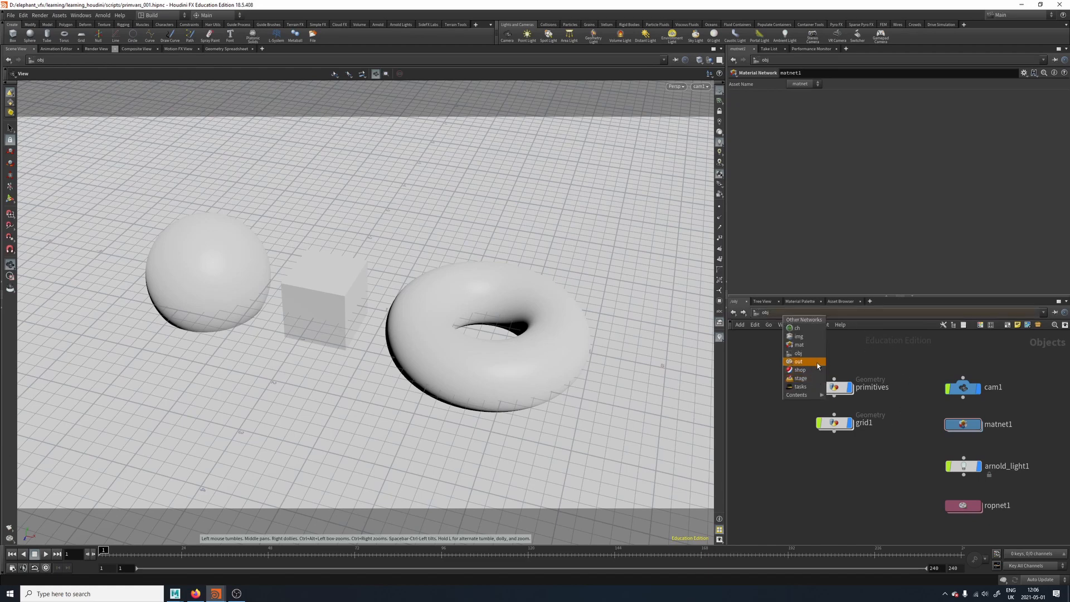
pyautogui.click(806, 379)
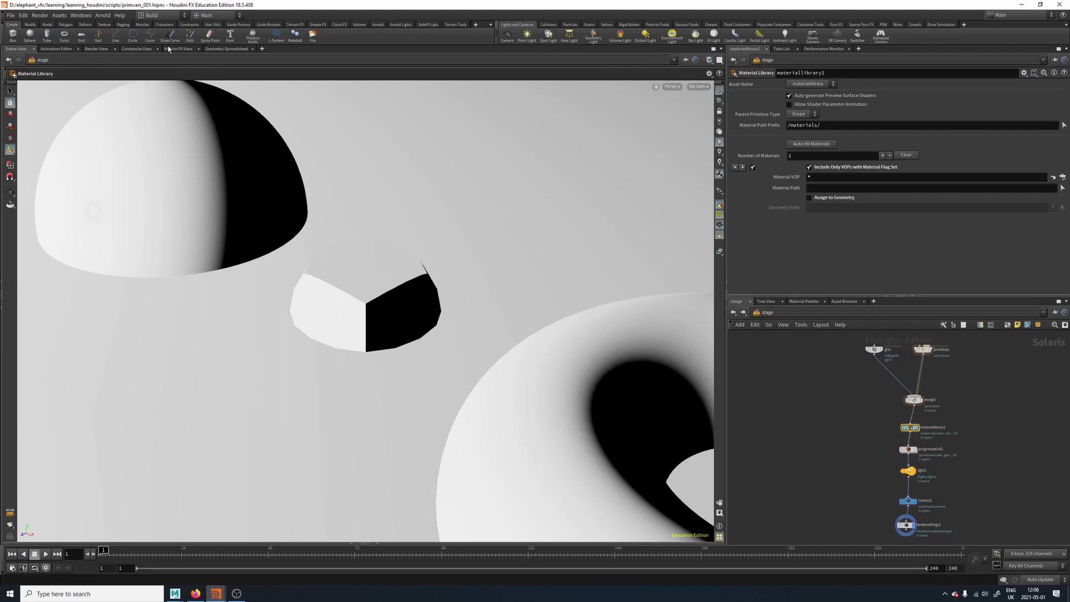
pyautogui.click(154, 16)
pyautogui.click(155, 99)
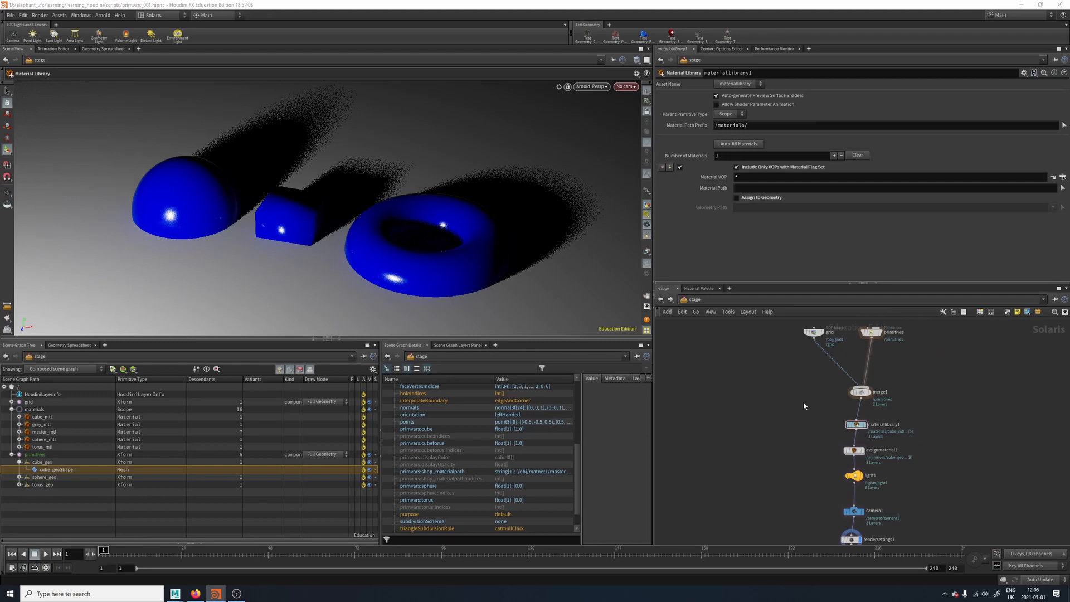
# Step: Inspect the primitives Reference node's settings, including the USD file it references
pyautogui.scroll(3, 791, 356)
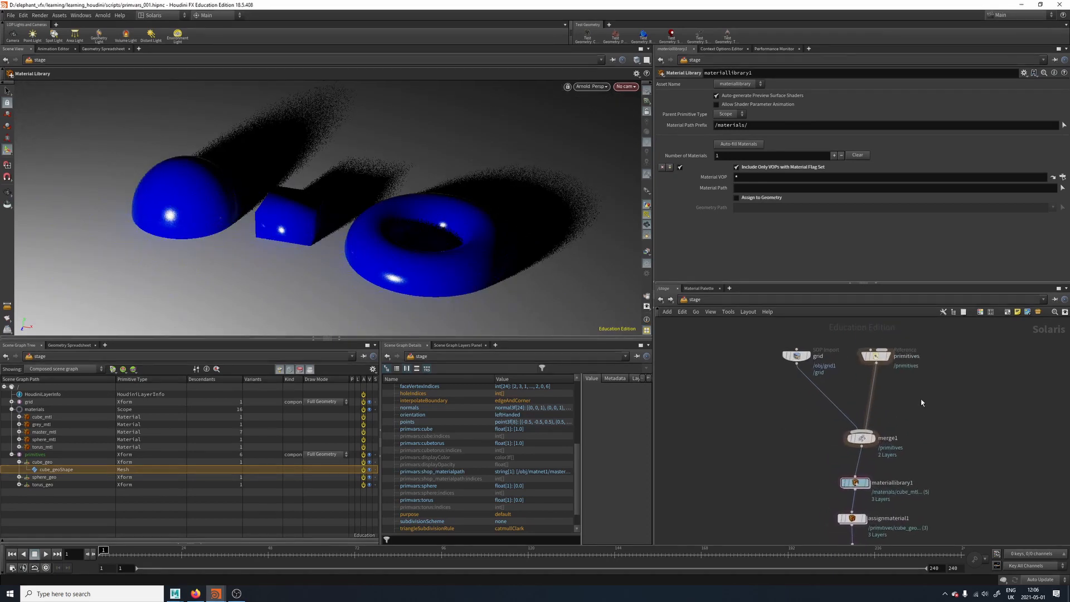
pyautogui.click(876, 356)
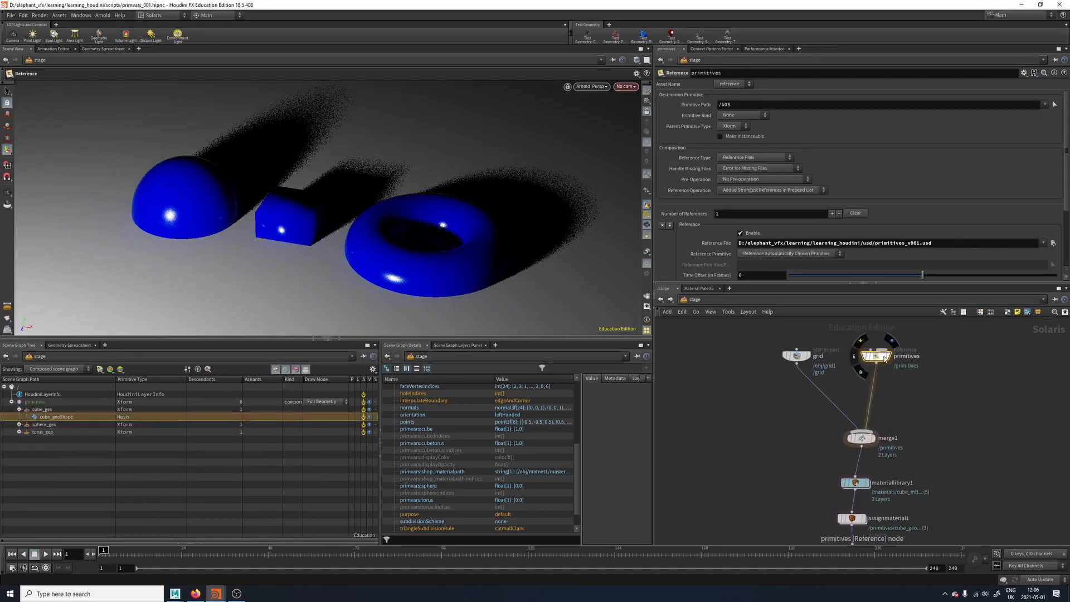
pyautogui.doubleClick(942, 243)
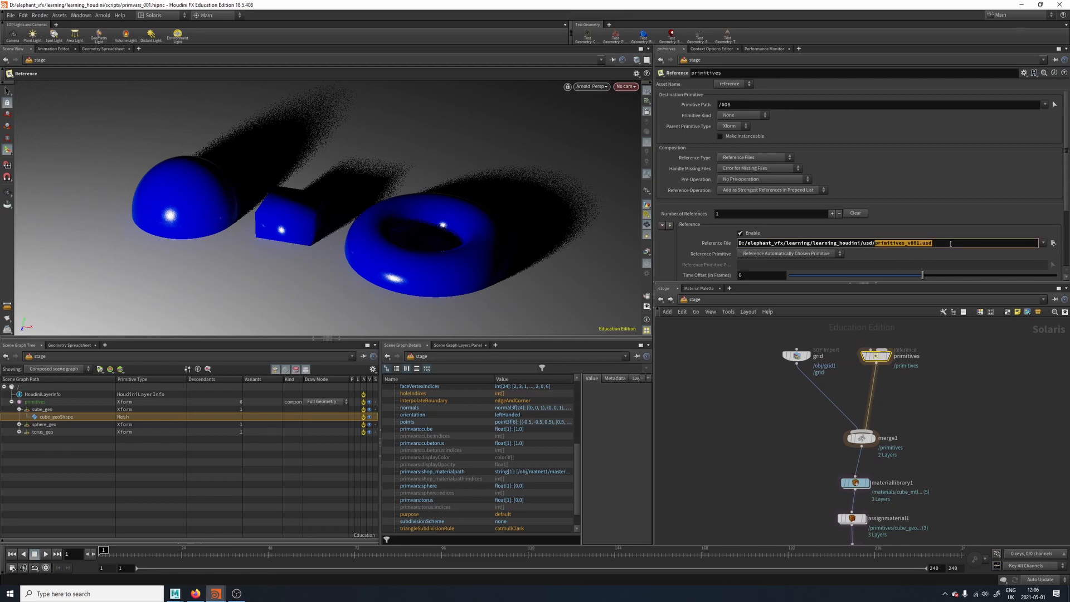
pyautogui.click(841, 345)
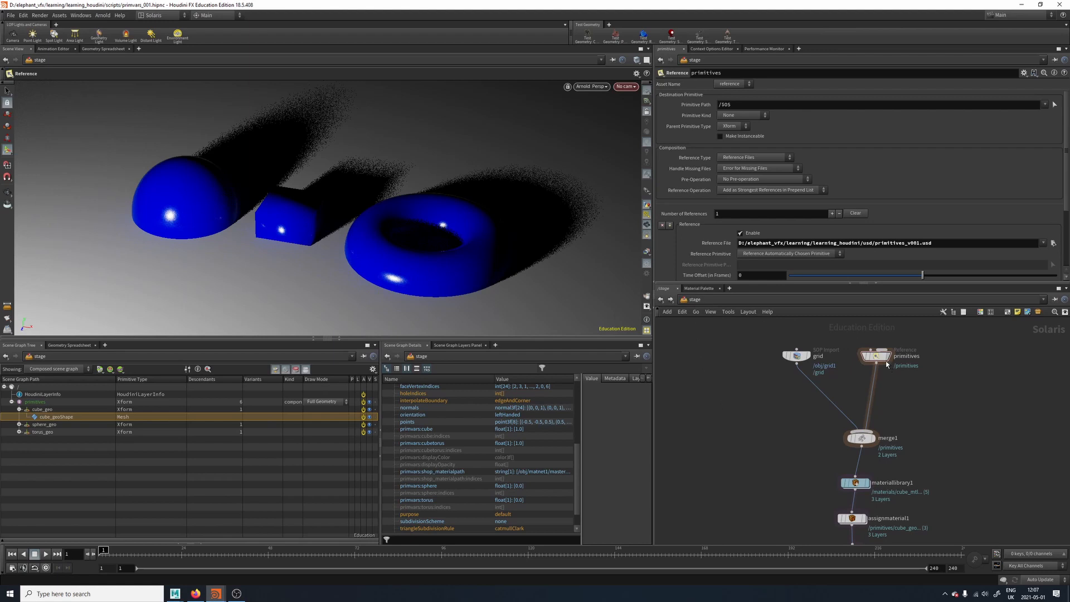
pyautogui.moveTo(884, 364)
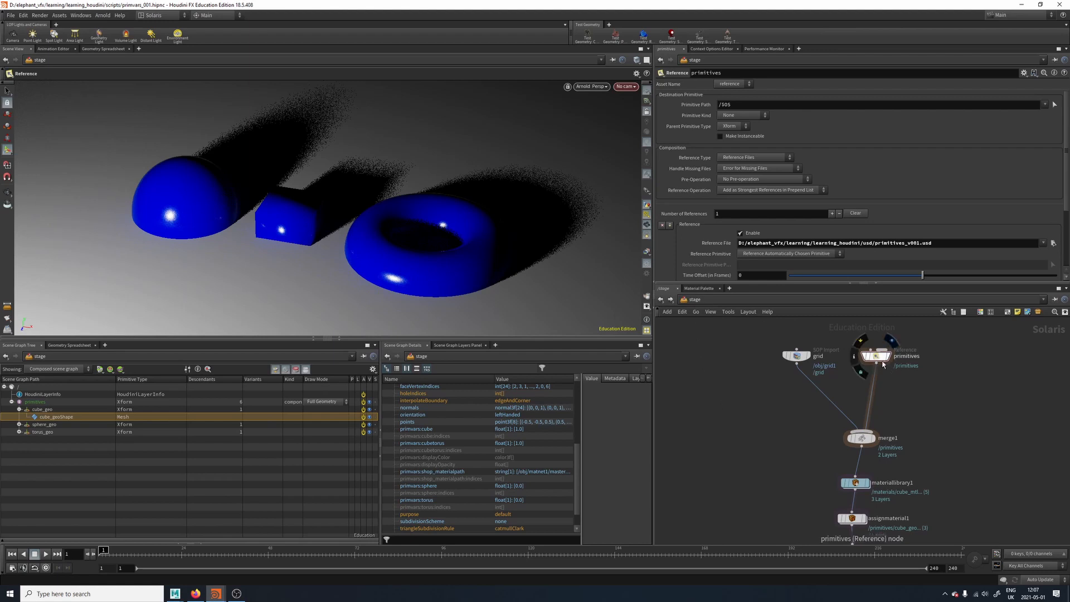
pyautogui.scroll(-3, 1063, 241)
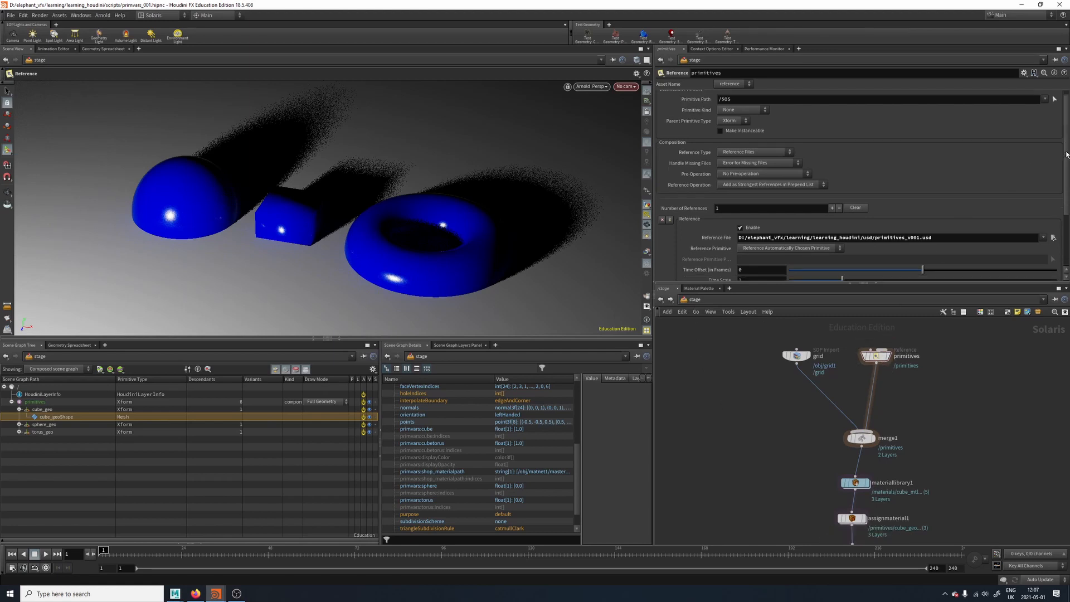
# Step: Add a SOP Import node beside the primitives reference in the stage network and enable Attributes in its Import Data settings
pyautogui.scroll(3, 1054, 117)
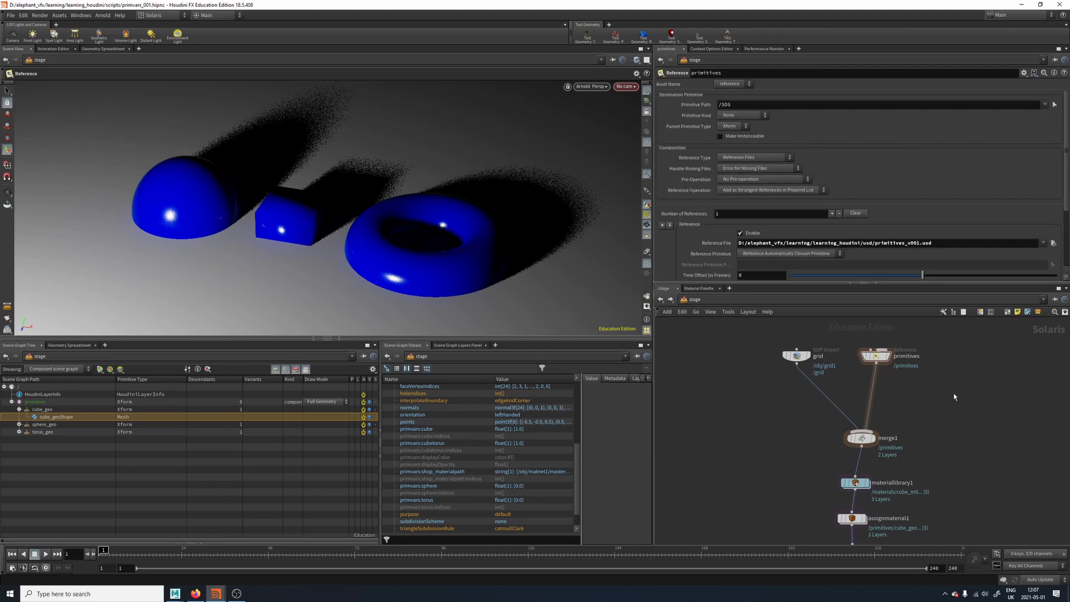
pyautogui.press('Tab')
pyautogui.write('sub')
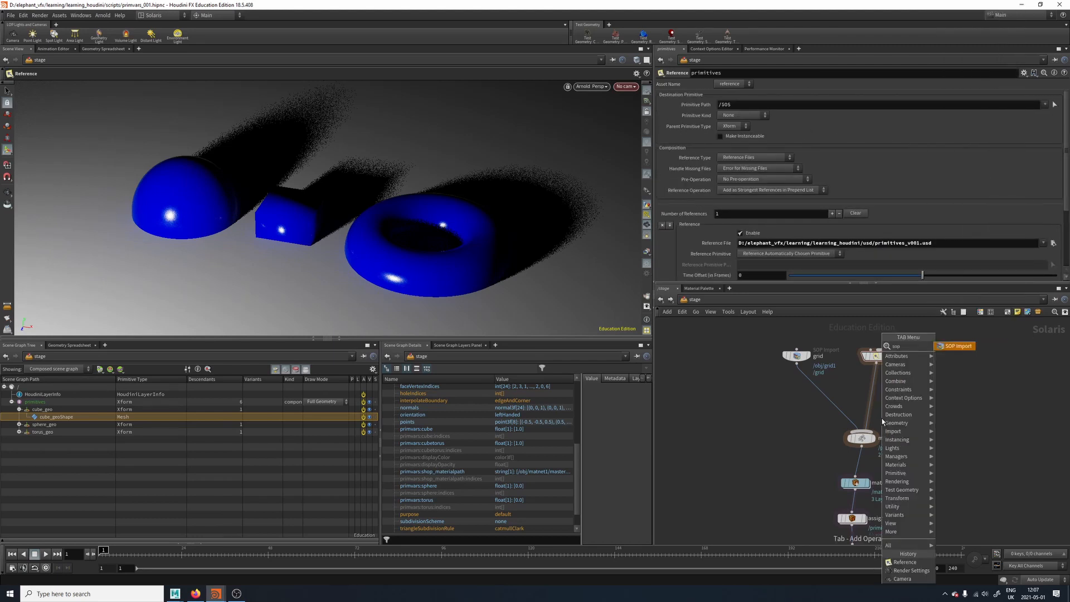
pyautogui.press('Return')
pyautogui.click(882, 422)
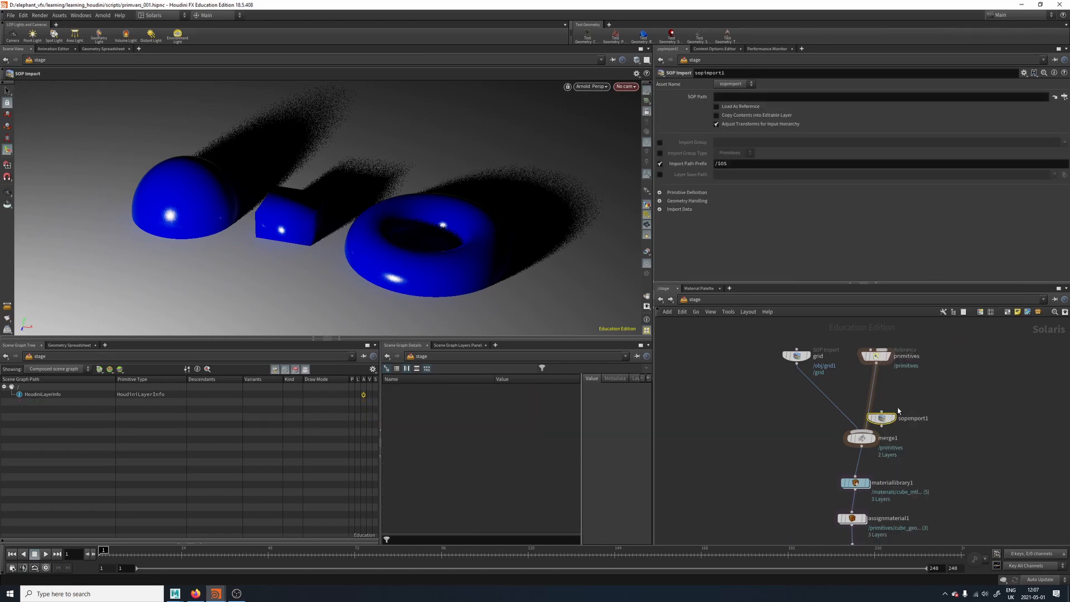
pyautogui.moveTo(882, 422); pyautogui.dragTo(934, 400)
pyautogui.click(676, 210)
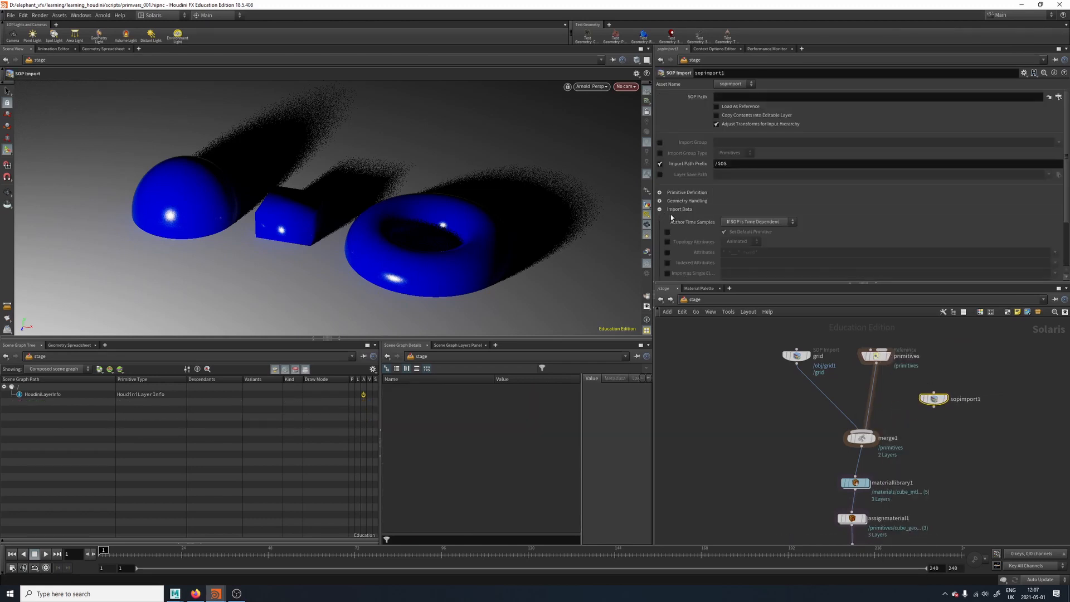
pyautogui.click(667, 252)
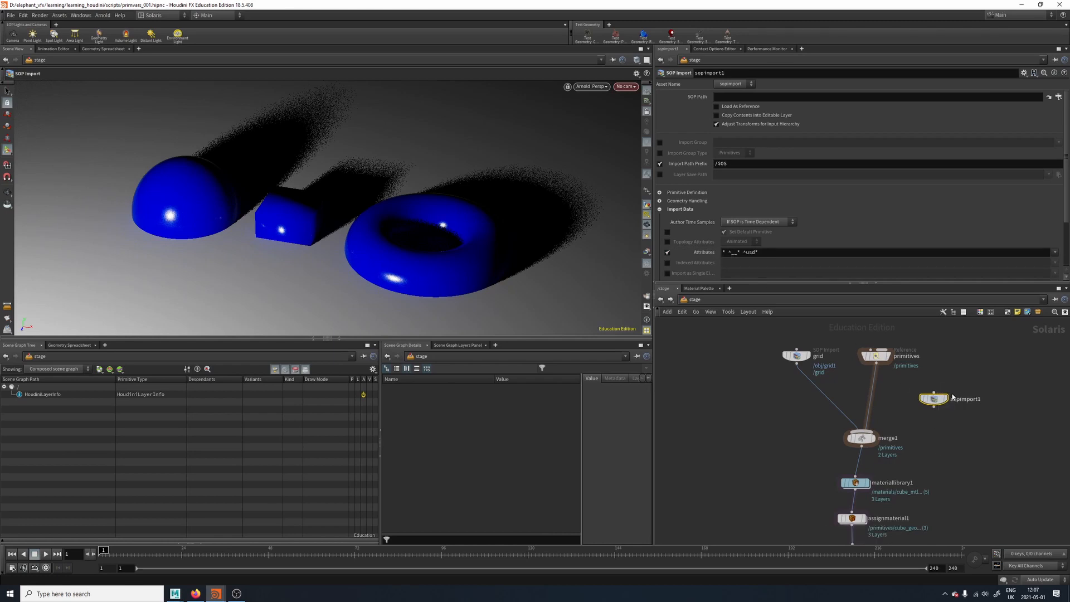
# Step: Delete the SOP Import node and go to the obj network to enter the primitives geometry
pyautogui.press('Delete')
pyautogui.click(695, 299)
pyautogui.click(713, 348)
pyautogui.click(802, 359)
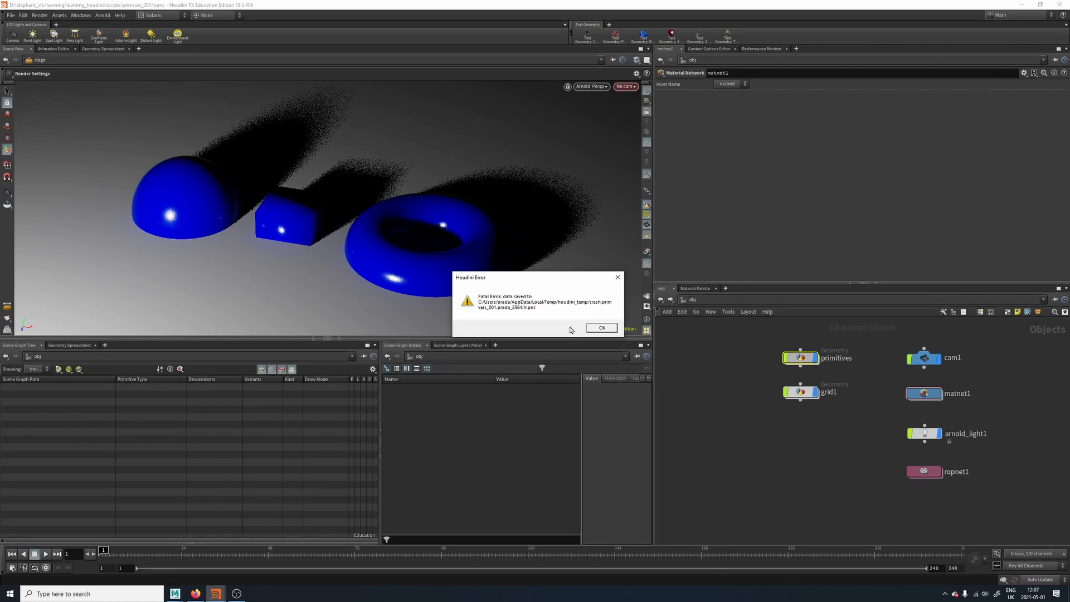
# Step: Dismiss the crash dialogs without sending a report and relaunch Houdini
pyautogui.click(601, 329)
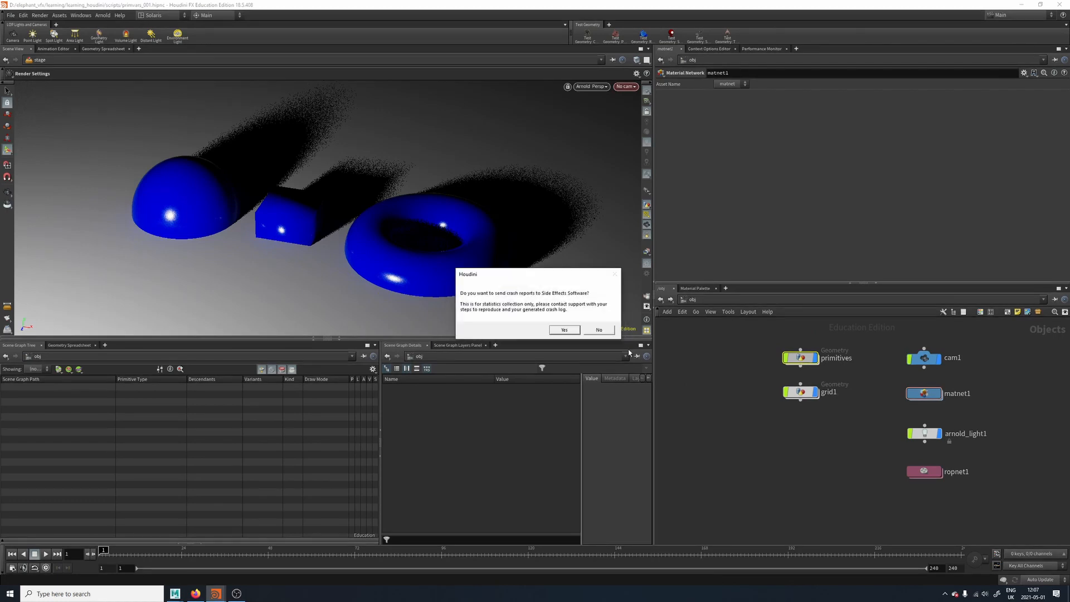
pyautogui.click(598, 330)
pyautogui.click(146, 592)
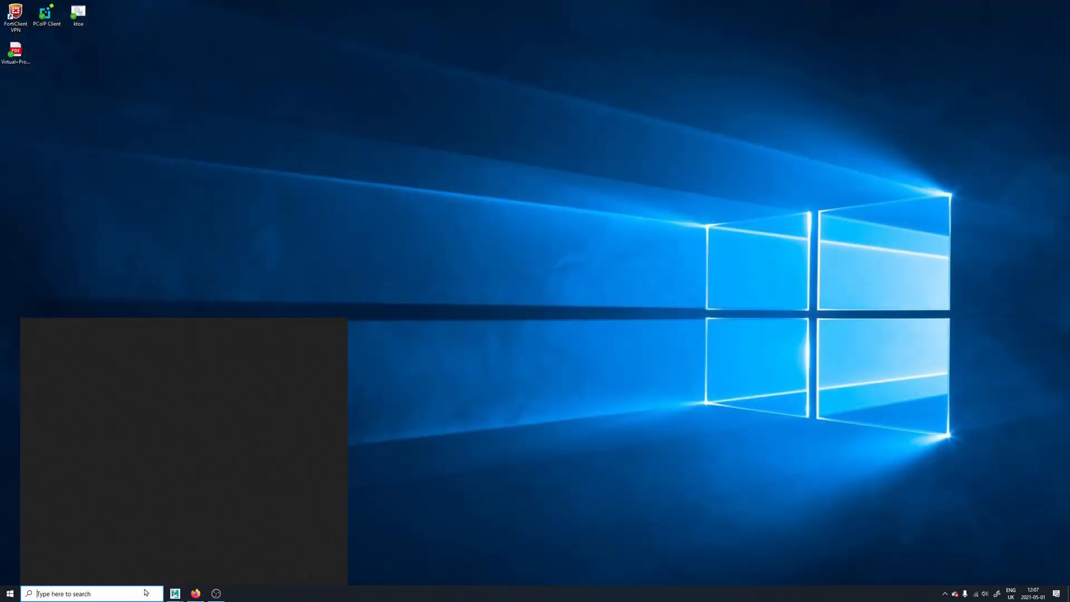
pyautogui.write('houdini')
pyautogui.press('Return')
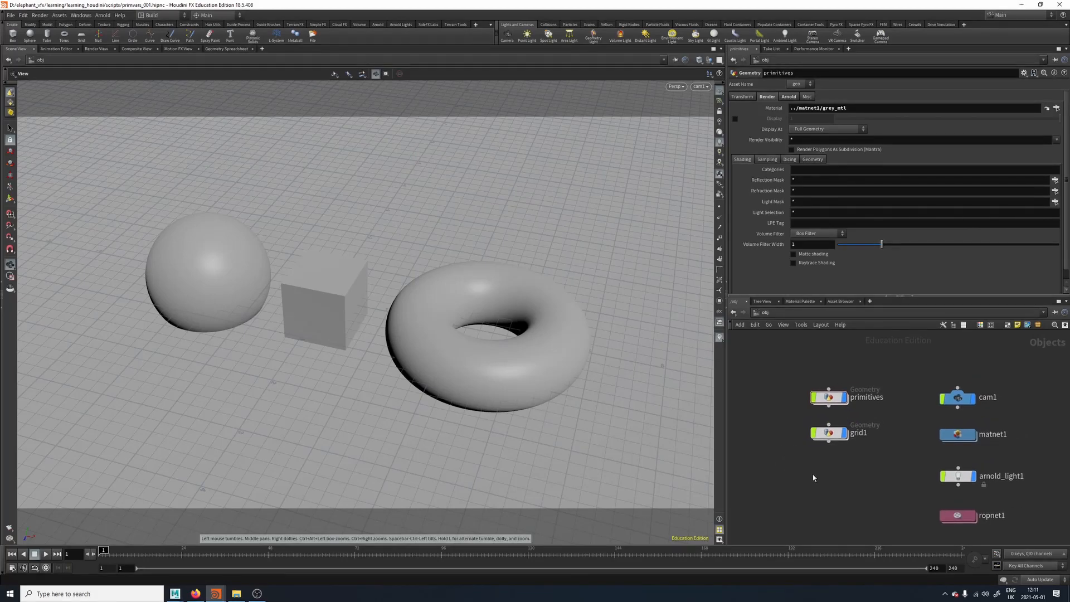
# Step: Enter the primitives geometry network and examine the usdexport1 node's import settings, Attributes pattern and node information
pyautogui.doubleClick(829, 398)
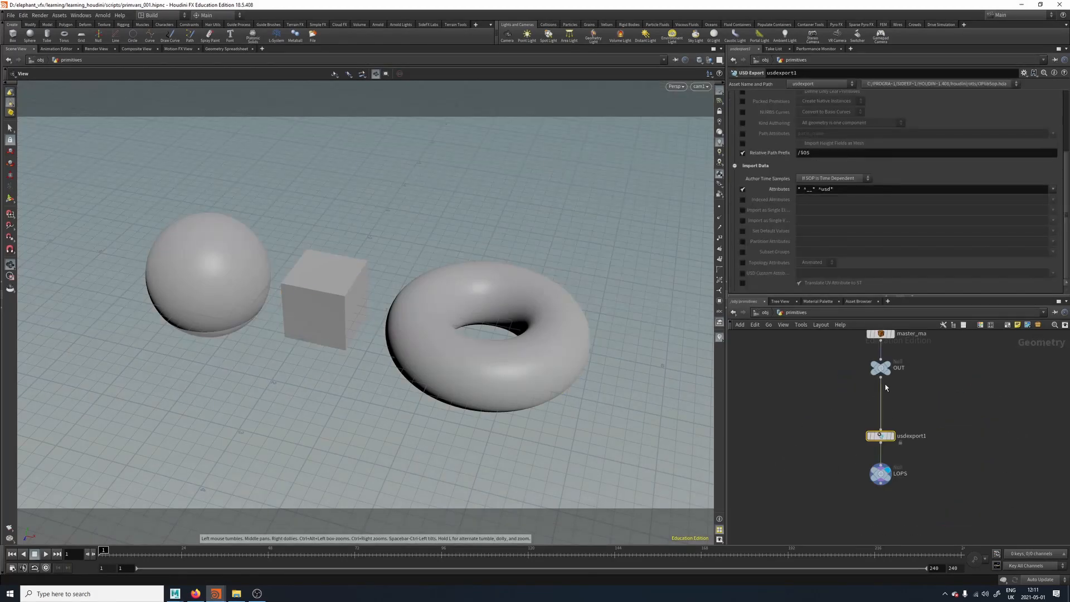
pyautogui.moveTo(848, 350); pyautogui.dragTo(837, 408, button='middle')
pyautogui.moveTo(820, 466); pyautogui.dragTo(809, 446, button='middle')
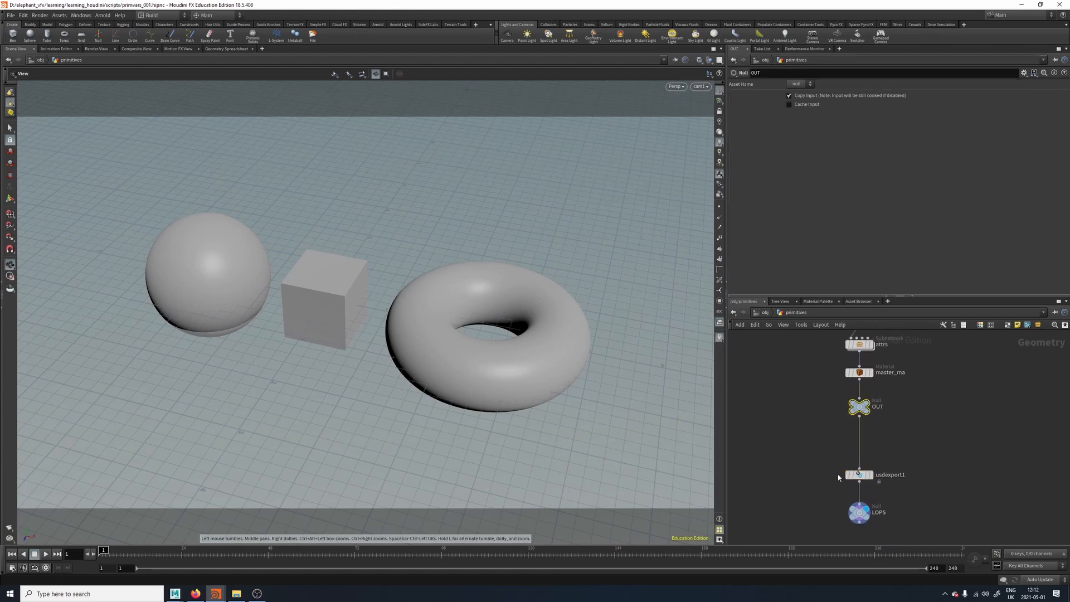
pyautogui.moveTo(859, 478)
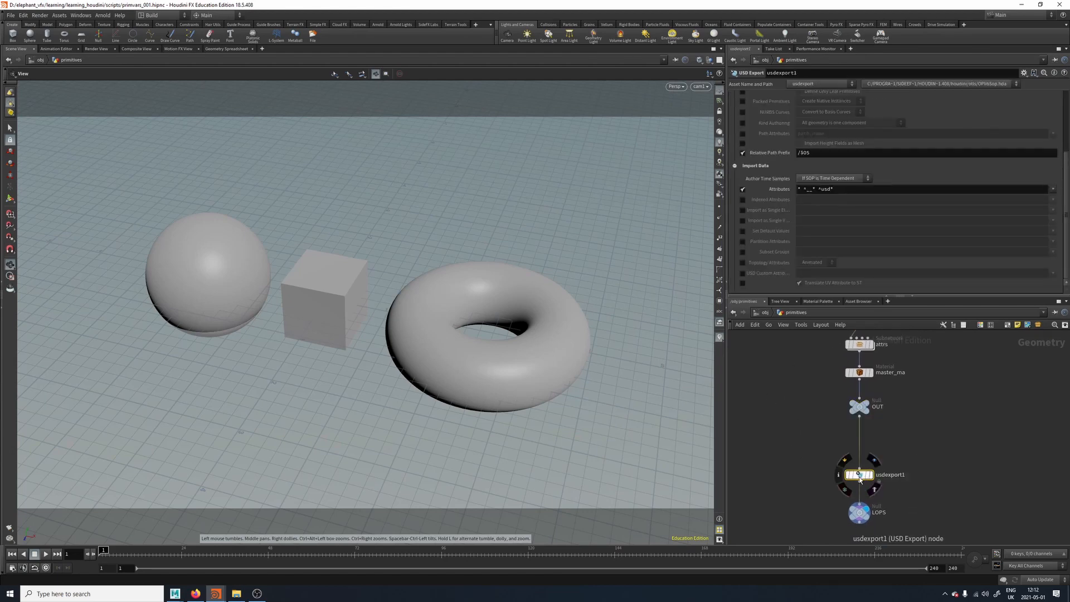
pyautogui.scroll(5, 1051, 169)
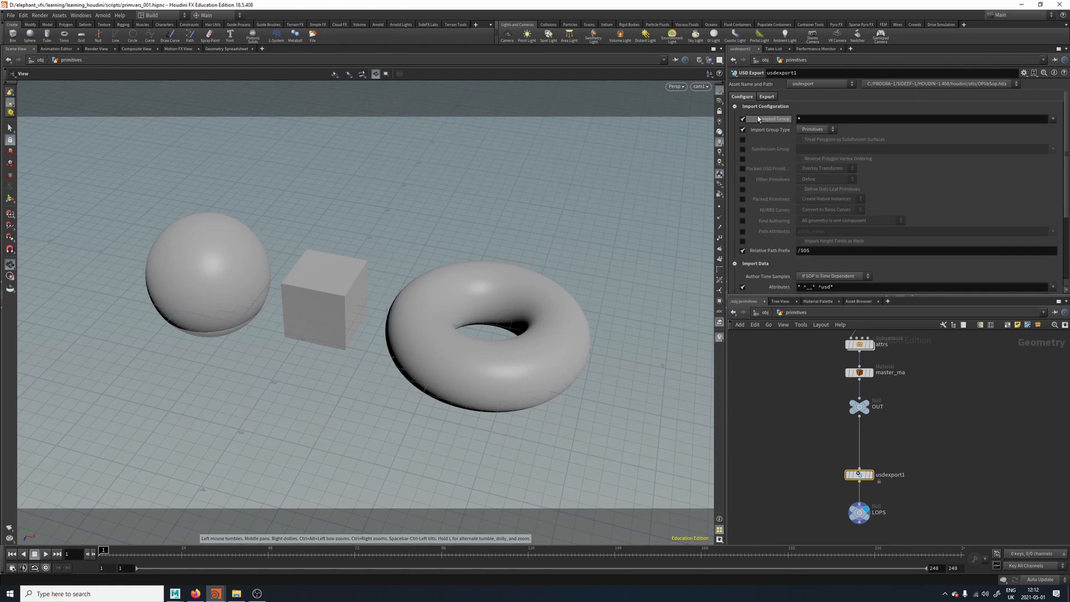
pyautogui.scroll(-1, 943, 121)
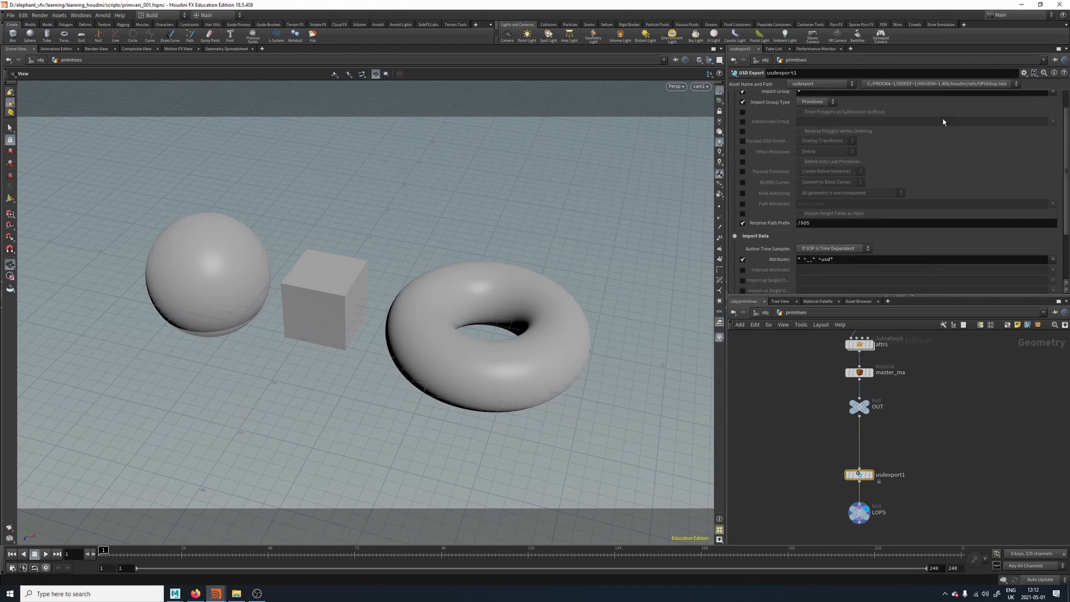
pyautogui.click(811, 92)
pyautogui.moveTo(881, 441); pyautogui.dragTo(686, 433, button='middle')
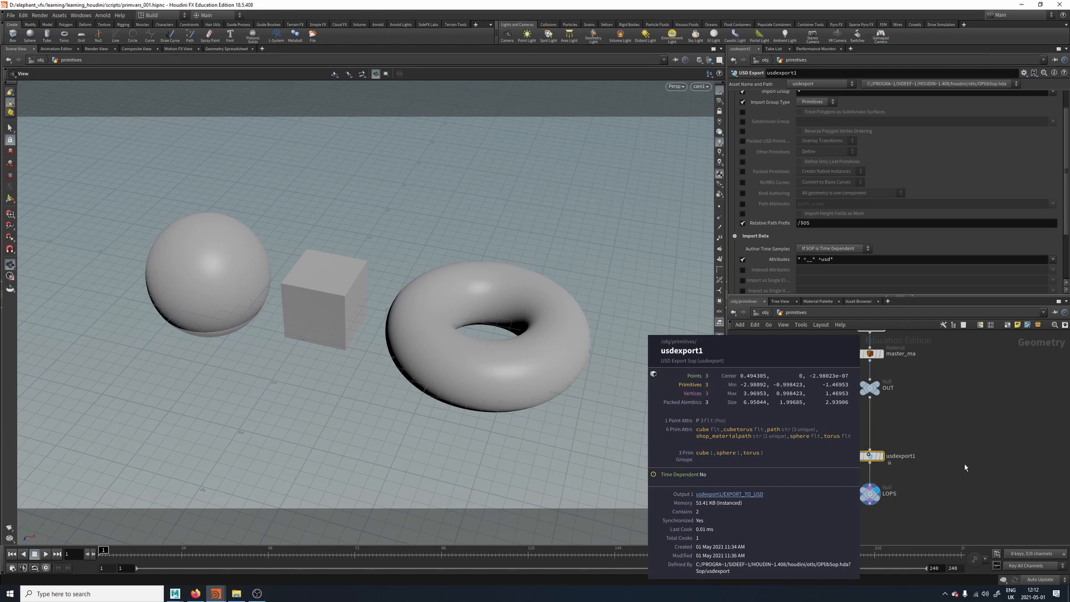
# Step: Go to the stage network and change the desktop layout from Build to Solaris
pyautogui.click(766, 312)
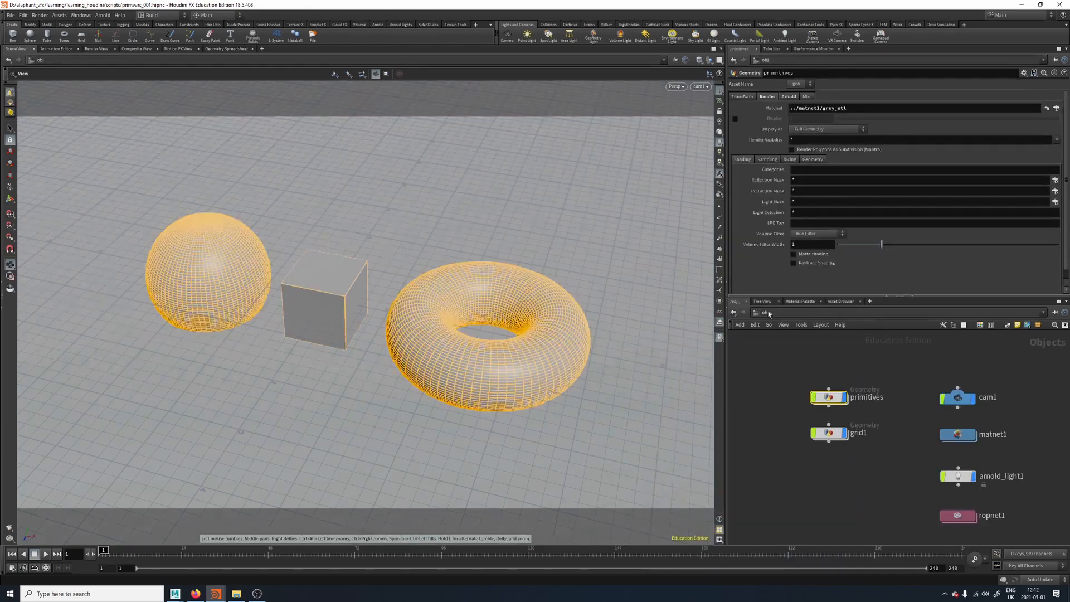
pyautogui.click(769, 313)
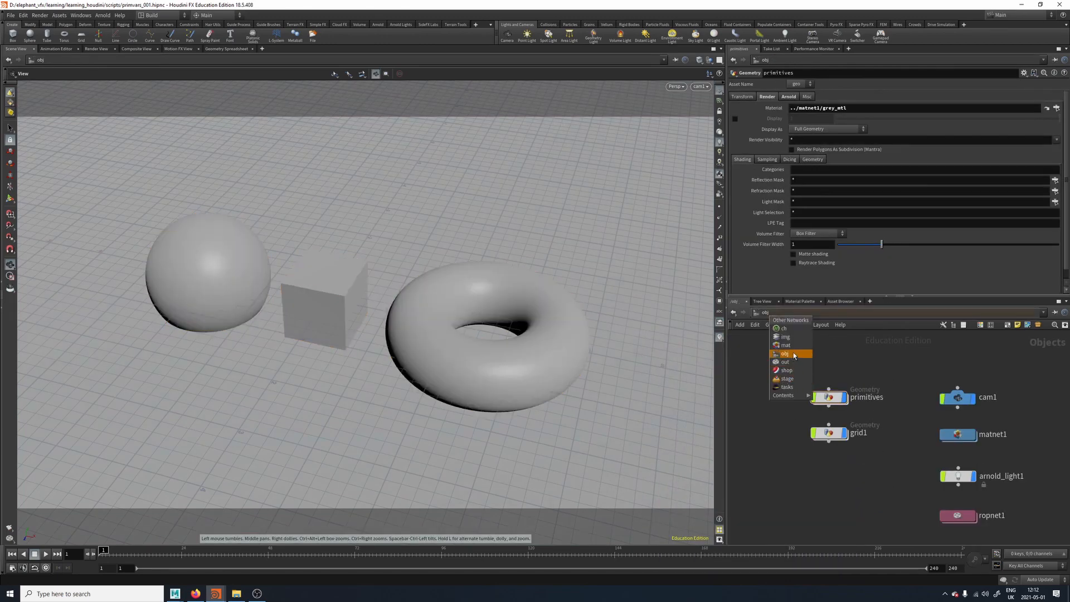
pyautogui.click(787, 378)
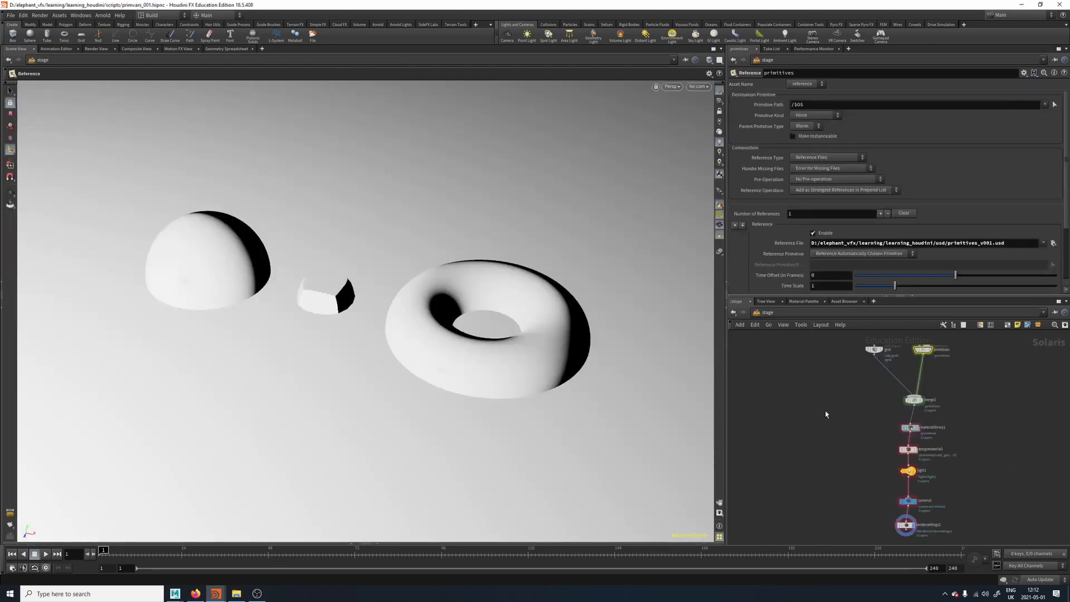
pyautogui.click(161, 15)
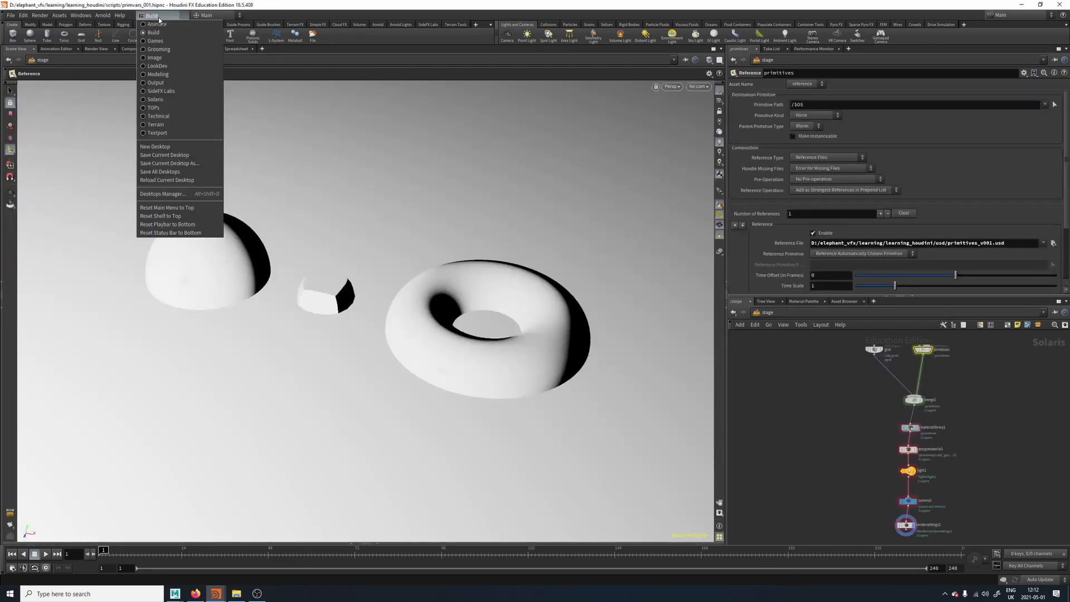
pyautogui.click(179, 101)
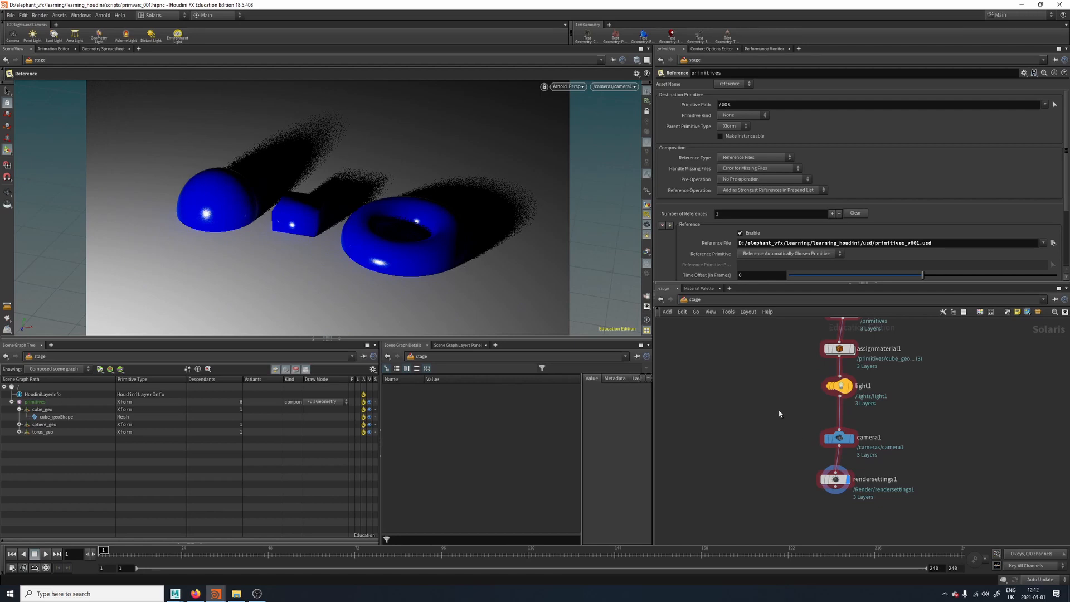
# Step: Expand sphere_geo and torus_geo in the scene graph and view the details of the cube and sphere shapes
pyautogui.moveTo(770, 386); pyautogui.dragTo(759, 461, button='middle')
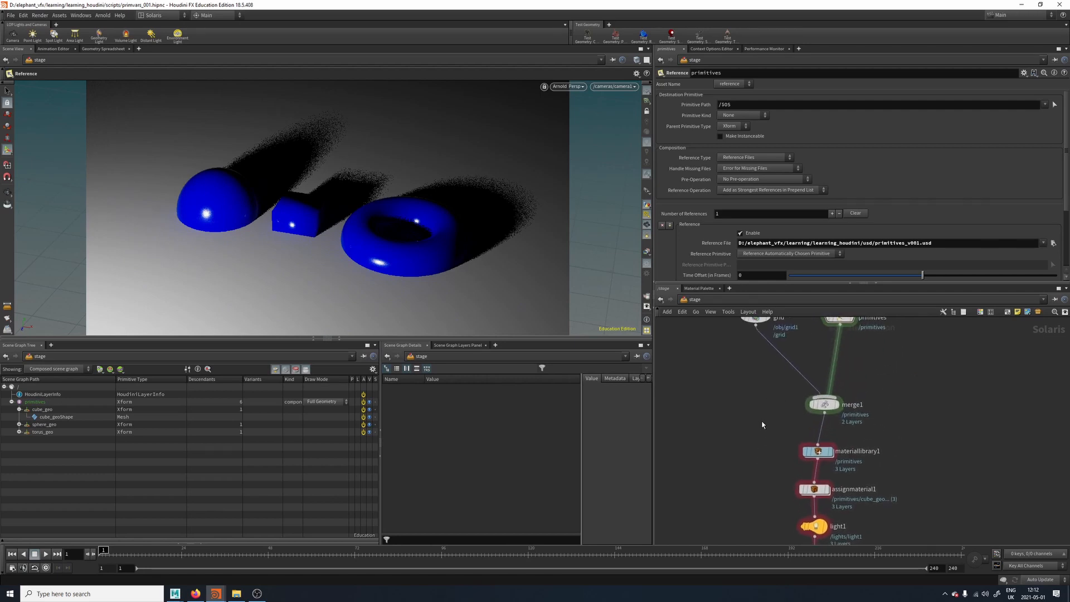
pyautogui.moveTo(762, 425); pyautogui.dragTo(758, 449, button='middle')
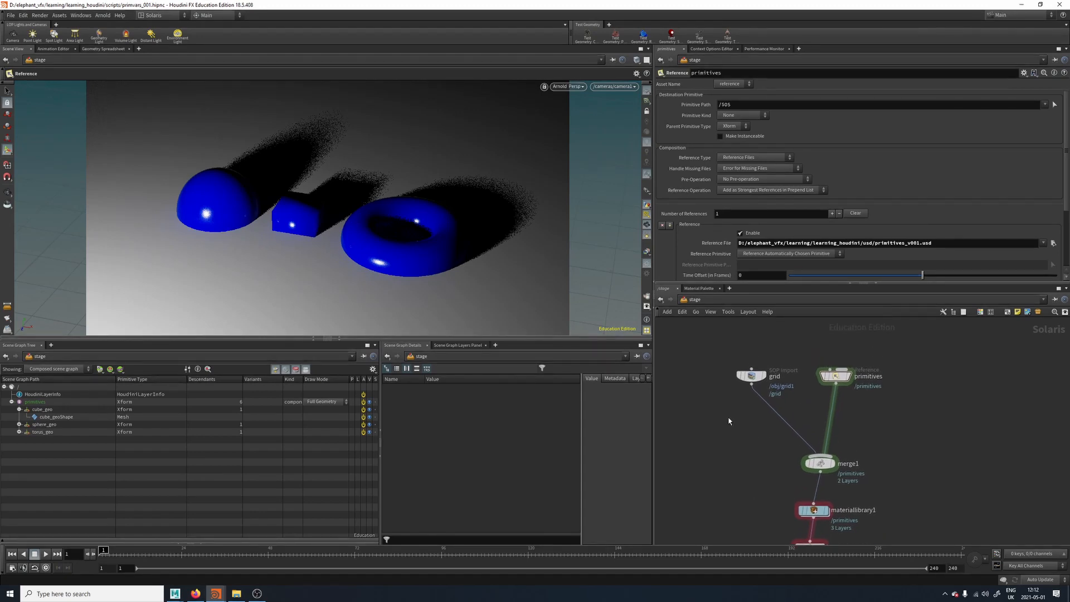
pyautogui.moveTo(728, 422); pyautogui.dragTo(861, 383)
pyautogui.moveTo(892, 438); pyautogui.dragTo(912, 448)
pyautogui.moveTo(912, 447); pyautogui.dragTo(905, 402, button='middle')
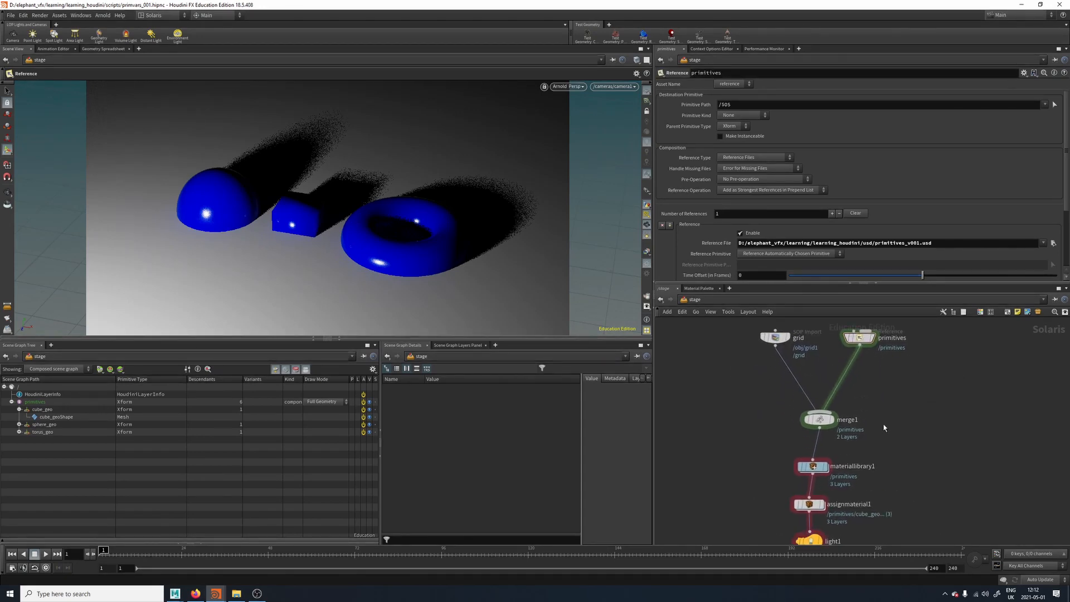
pyautogui.moveTo(893, 416)
pyautogui.mouseDown(button='middle')
pyautogui.moveTo(904, 393)
pyautogui.moveTo(888, 422)
pyautogui.mouseUp(button='middle')
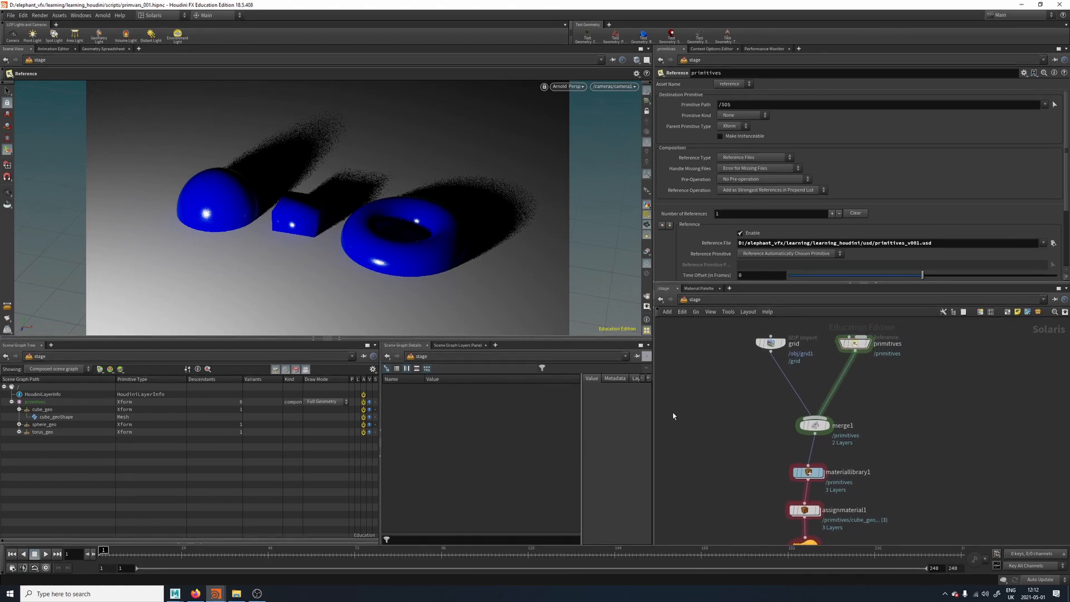
pyautogui.click(54, 418)
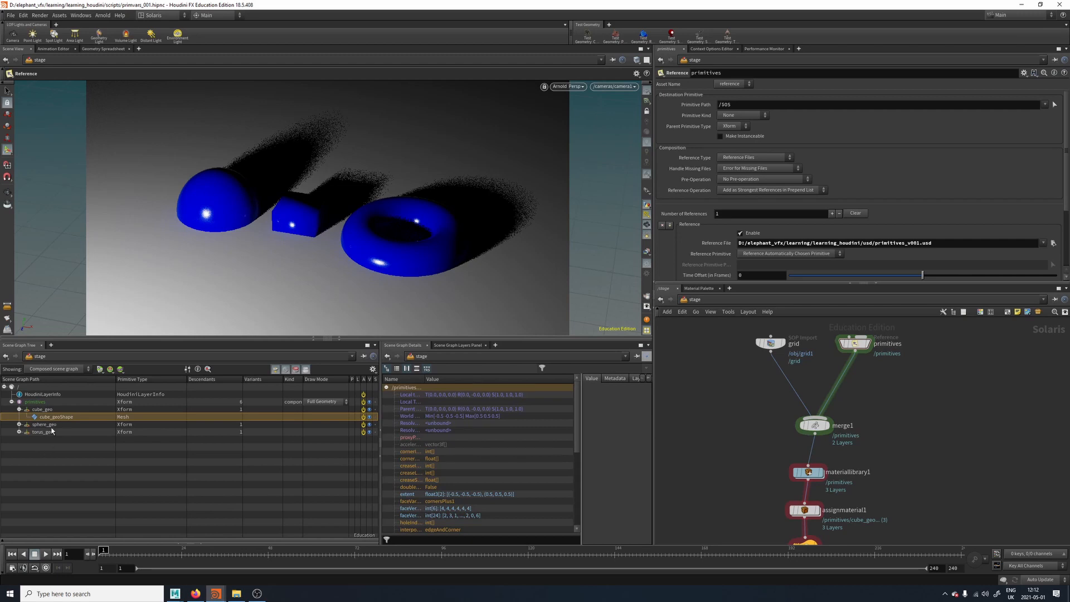
pyautogui.click(19, 424)
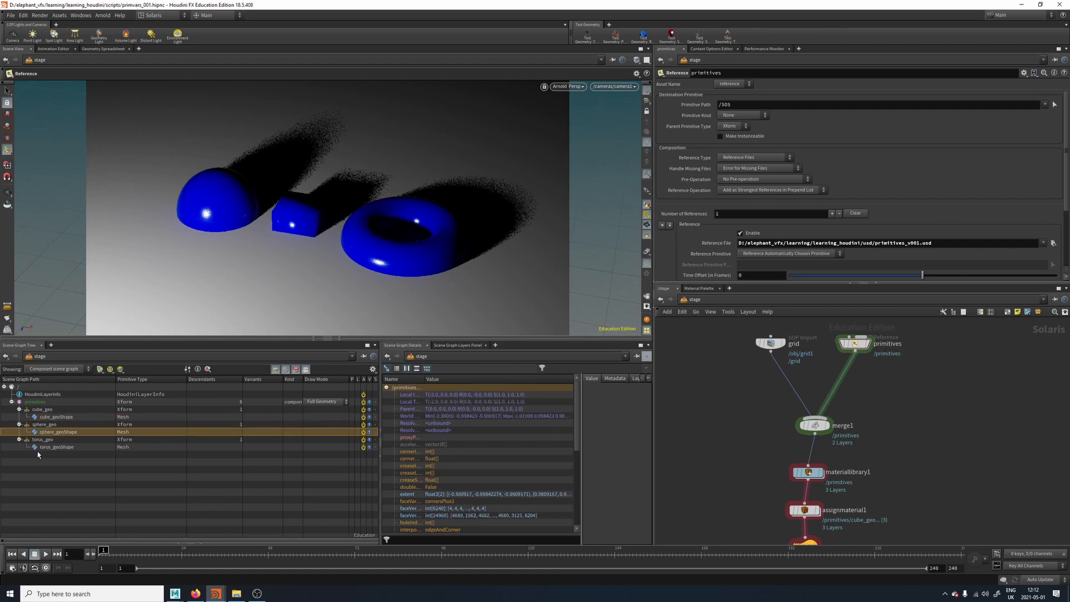
pyautogui.click(19, 440)
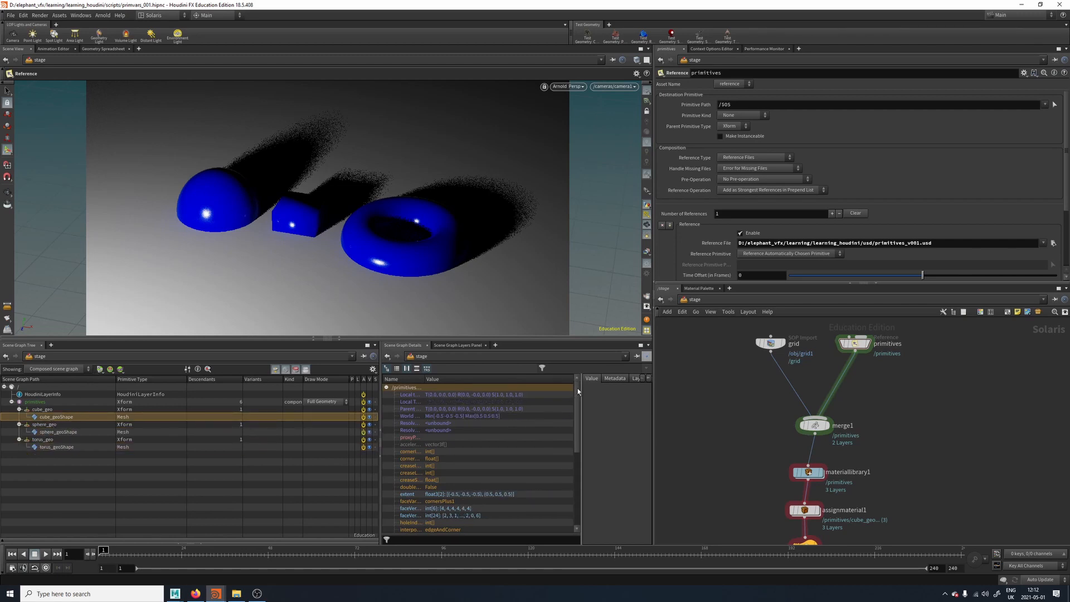
# Step: Widen the details Name column and examine the cube, cubetorus, sphere and torus primvars on cube_geoShape
pyautogui.moveTo(578, 392); pyautogui.dragTo(573, 441)
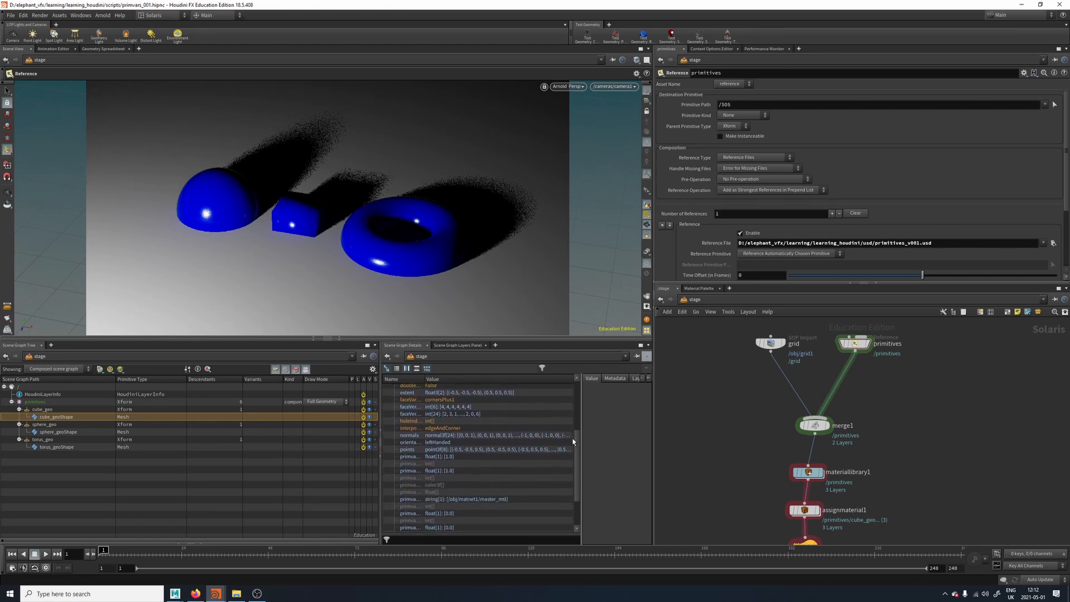
pyautogui.moveTo(425, 380); pyautogui.dragTo(480, 423)
pyautogui.click(441, 463)
pyautogui.click(448, 456)
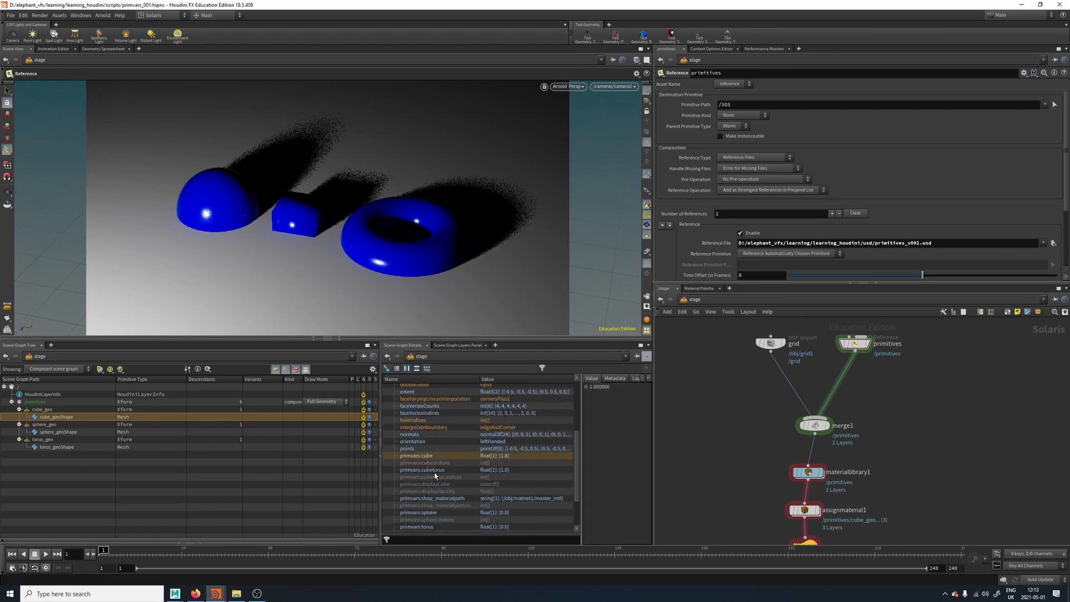
pyautogui.click(443, 470)
pyautogui.click(439, 512)
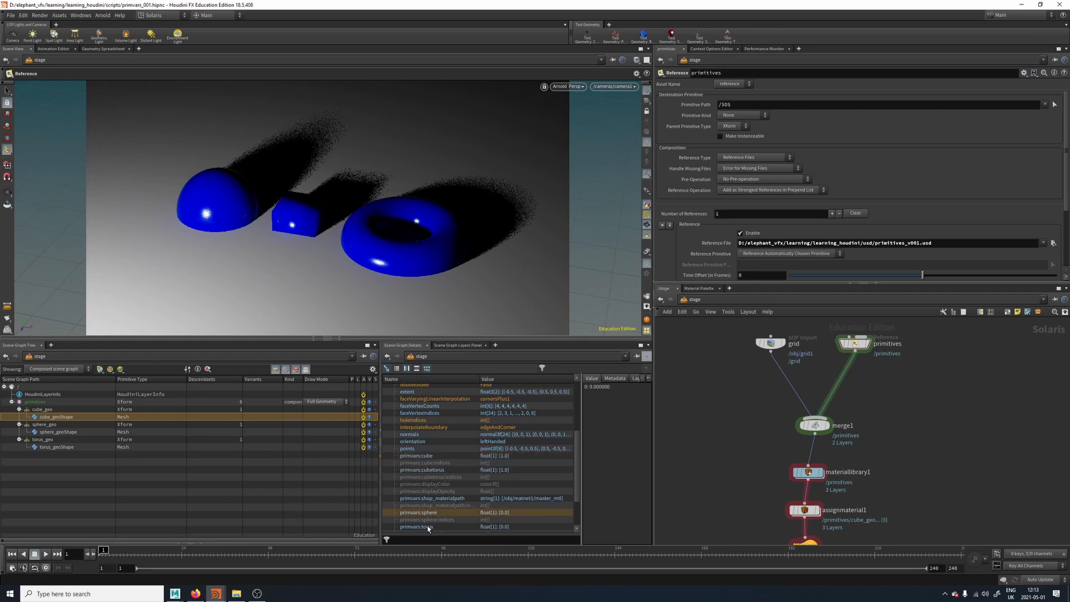
pyautogui.click(430, 528)
pyautogui.scroll(-2, 490, 490)
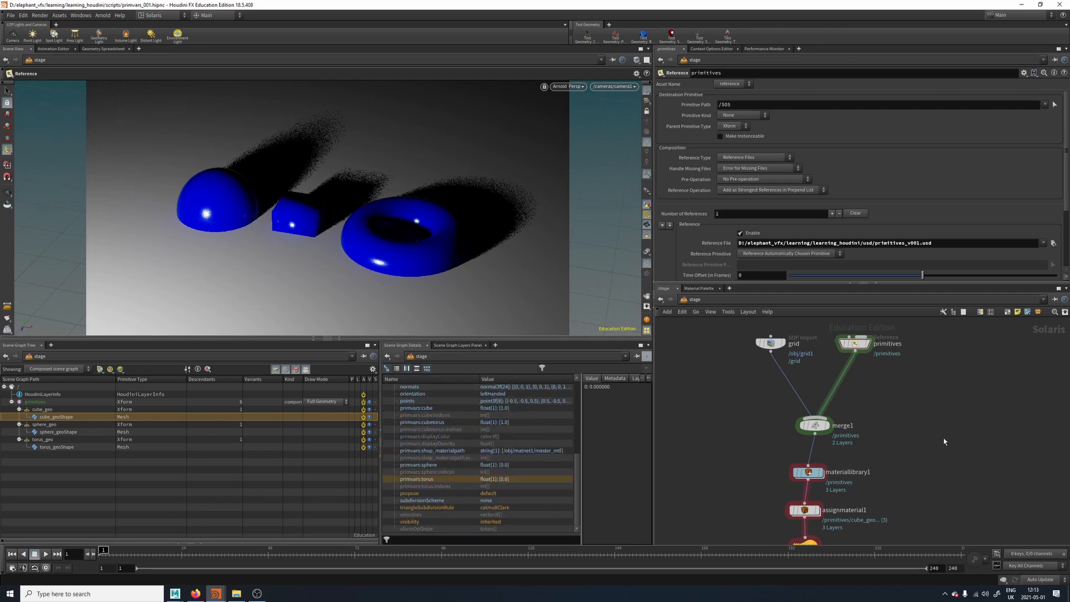
# Step: Open master_mtl inside materiallibrary1 and set switch_shader1's Index to 1 to render the mix_shader1 branch
pyautogui.moveTo(923, 490); pyautogui.dragTo(926, 422, button='middle')
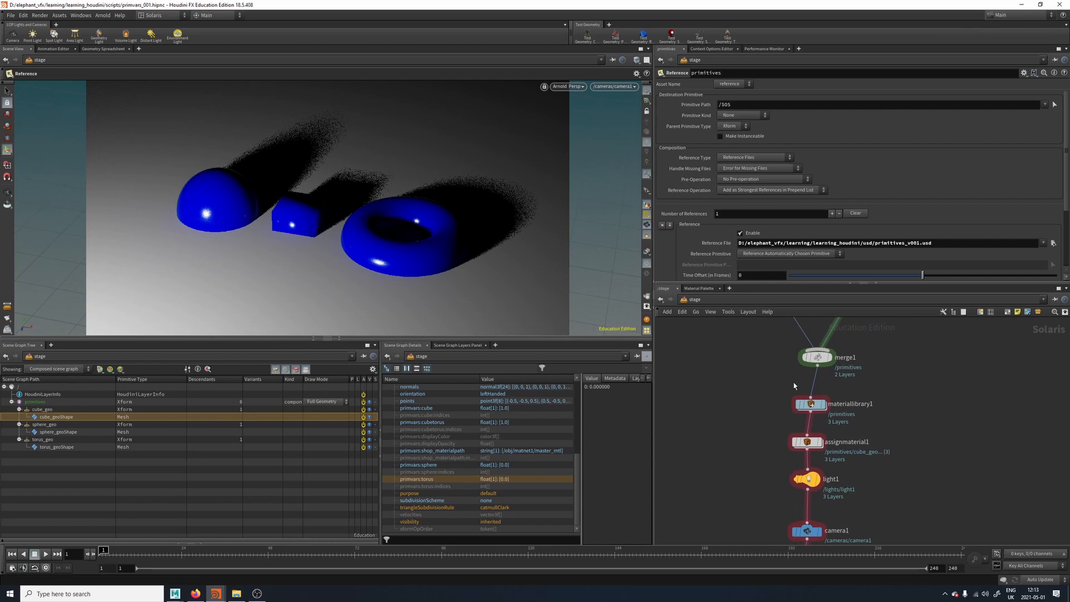
pyautogui.moveTo(754, 466); pyautogui.dragTo(759, 436, button='middle')
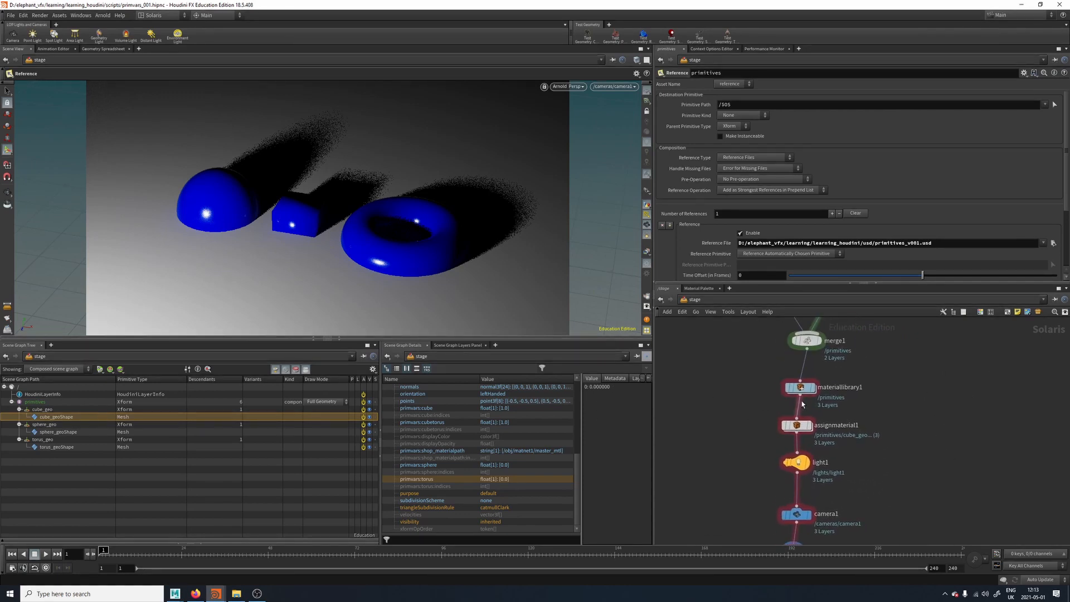
pyautogui.doubleClick(801, 387)
pyautogui.doubleClick(885, 461)
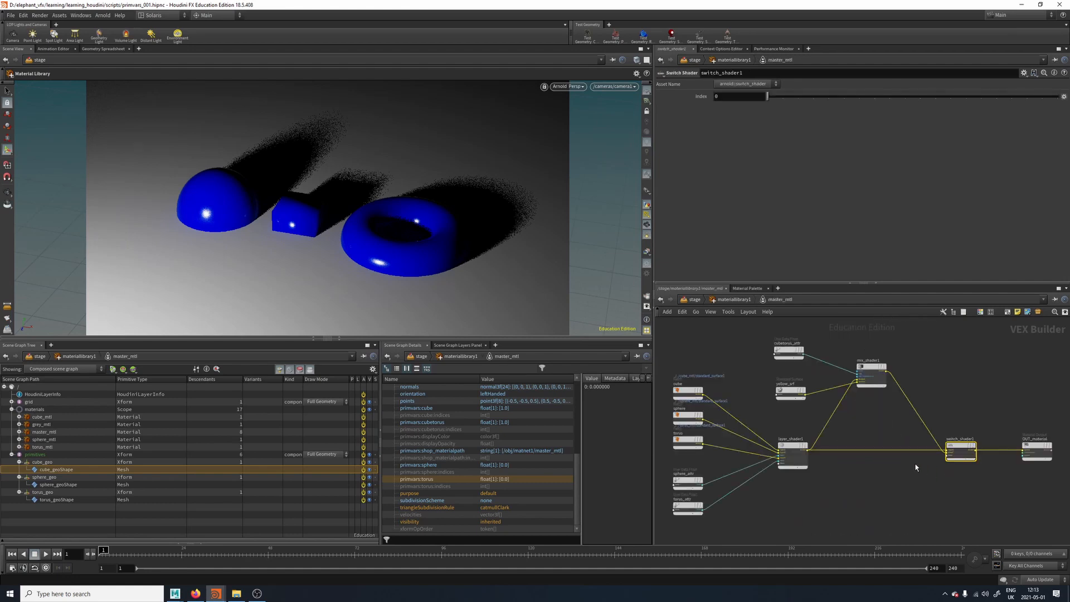
pyautogui.click(782, 98)
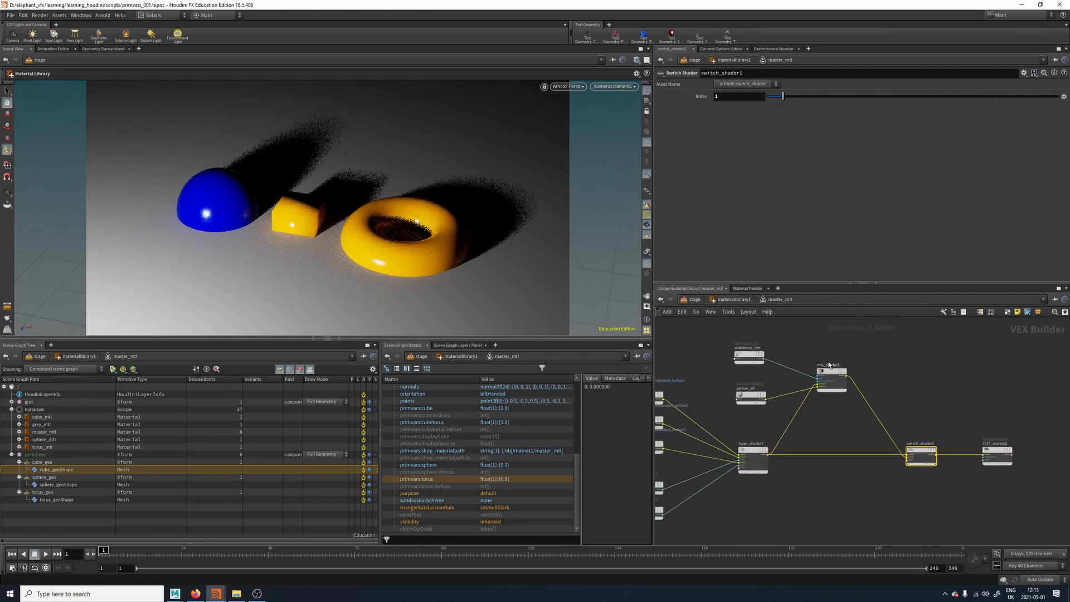
# Step: Inspect the cubetorus_attr node's attribute and set switch_shader1's Index to 0 to render the layer_shader1 branch
pyautogui.click(749, 356)
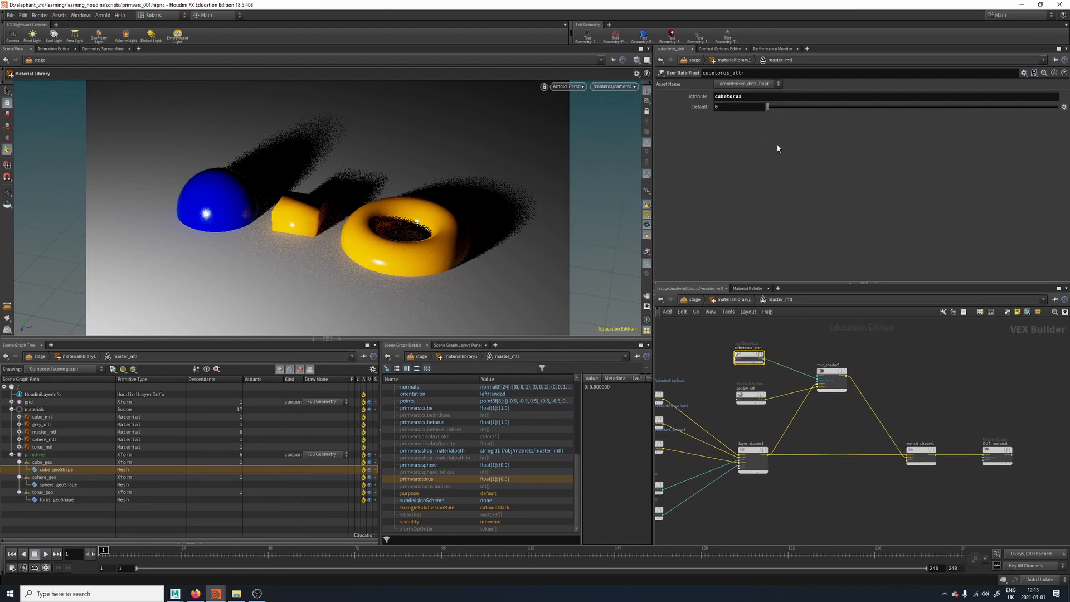
pyautogui.click(915, 452)
pyautogui.moveTo(769, 100); pyautogui.dragTo(767, 101)
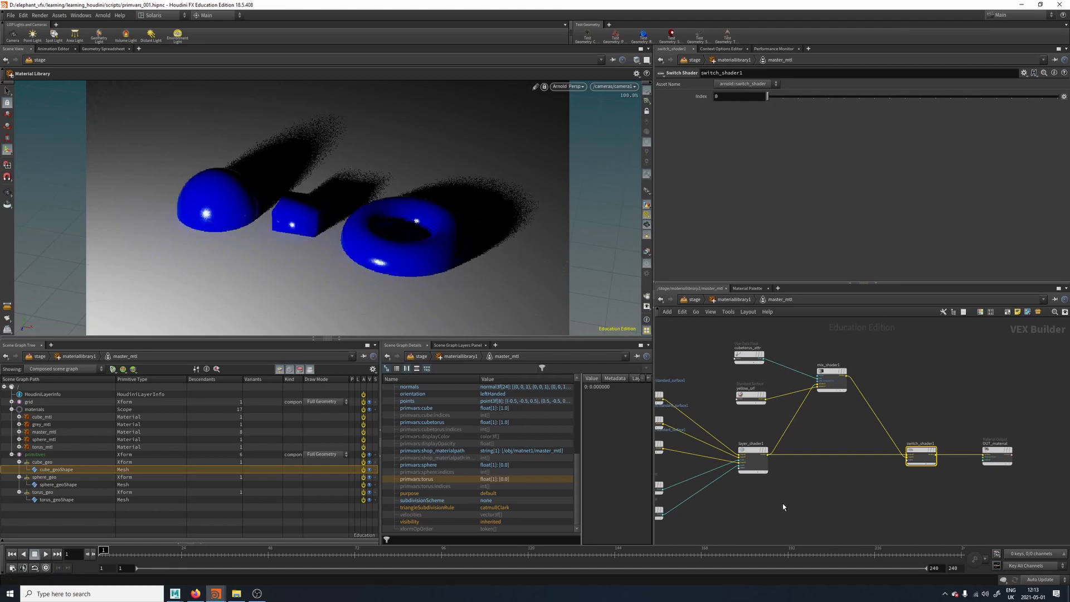
pyautogui.moveTo(782, 503); pyautogui.dragTo(743, 494, button='middle')
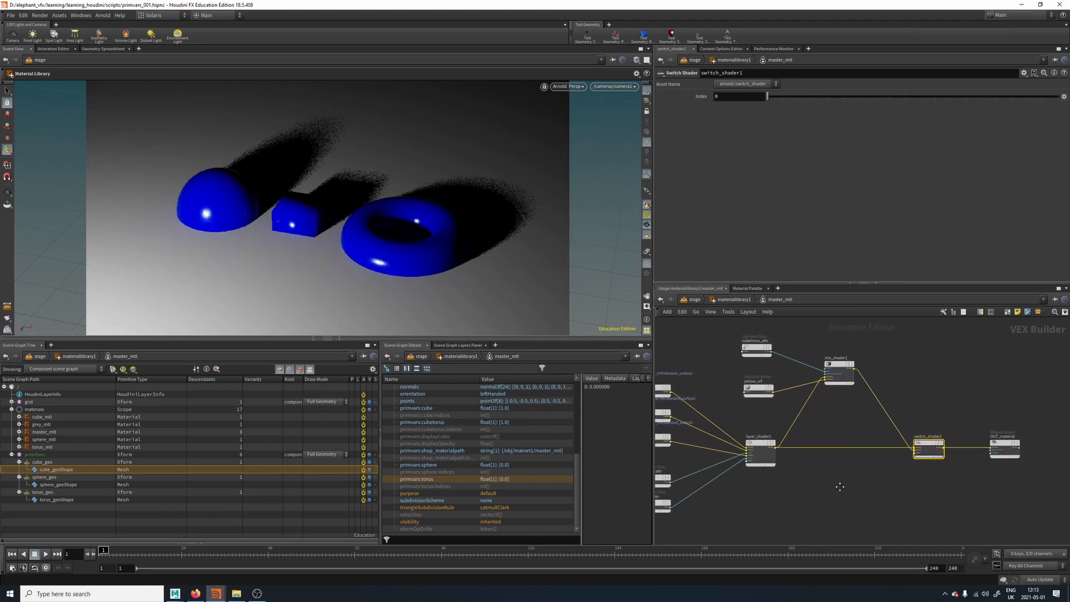
pyautogui.moveTo(836, 485); pyautogui.dragTo(863, 474, button='middle')
pyautogui.scroll(-1, 852, 476)
pyautogui.click(864, 474)
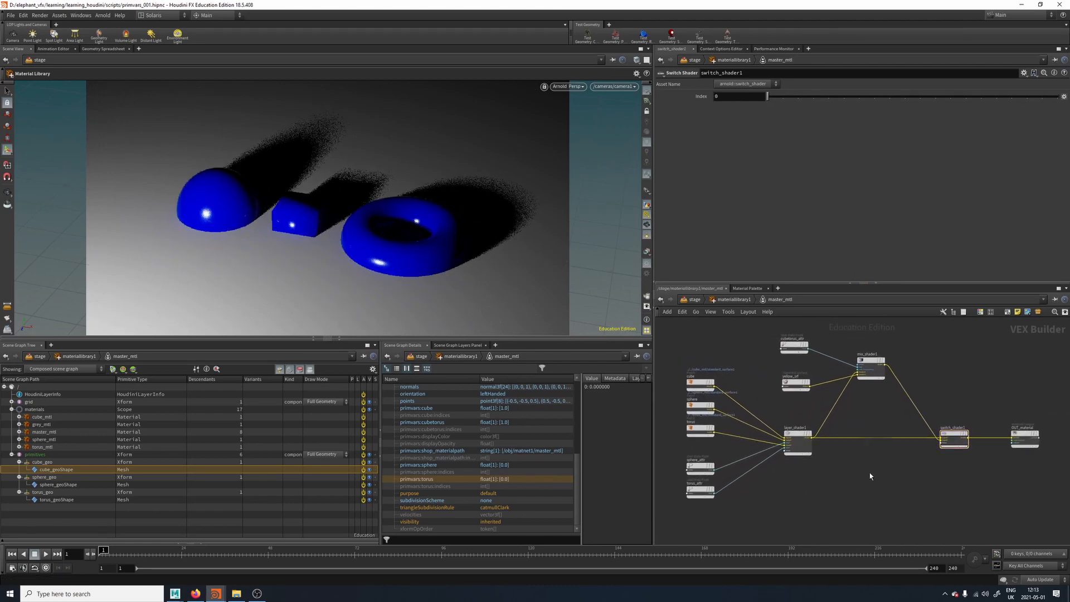
pyautogui.press('f')
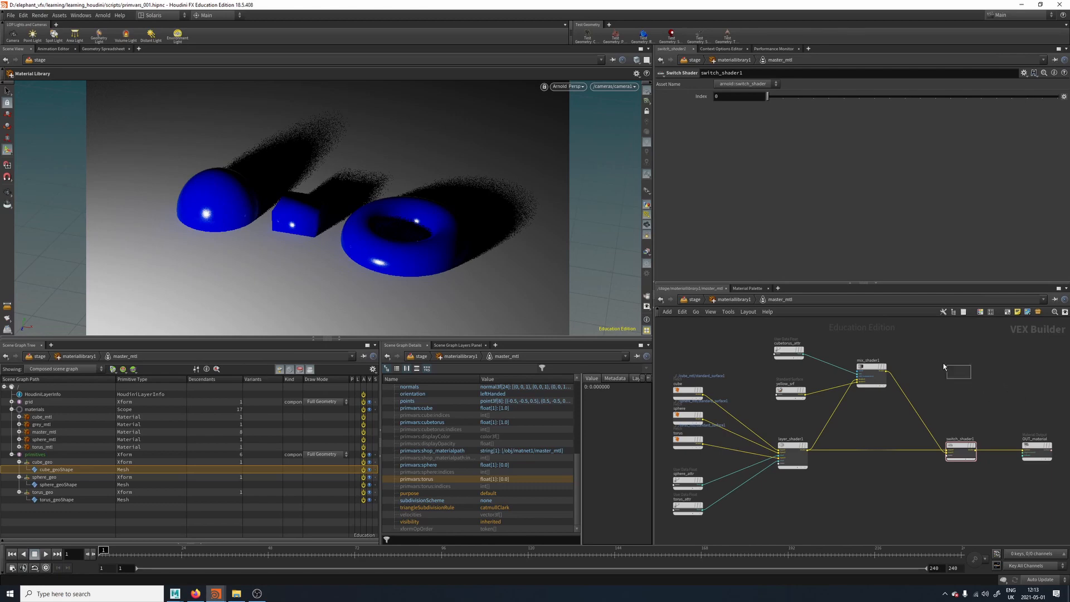
pyautogui.moveTo(944, 363); pyautogui.dragTo(938, 357)
# Step: Leave master_mtl for the stage network and switch to the obj network containing the primitives geometry
pyautogui.click(691, 299)
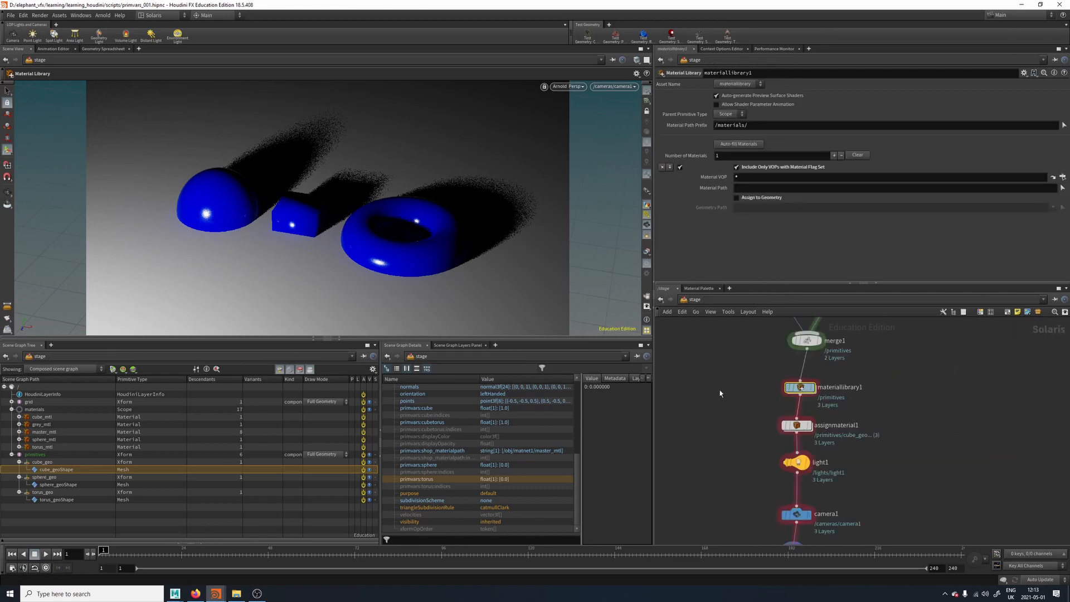
pyautogui.click(701, 305)
pyautogui.click(710, 339)
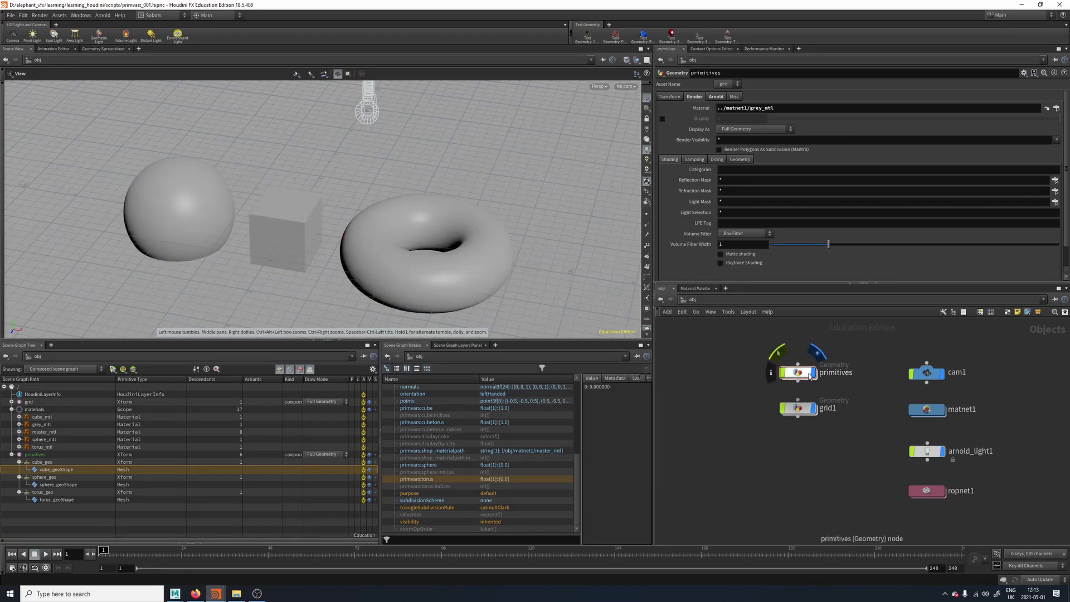
pyautogui.moveTo(794, 488); pyautogui.dragTo(788, 486)
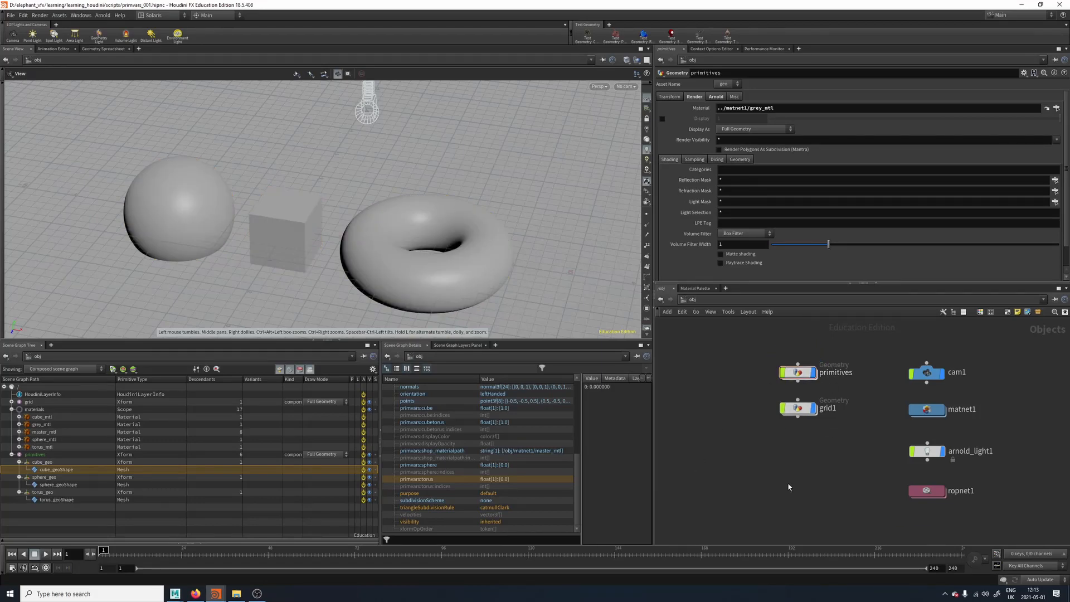